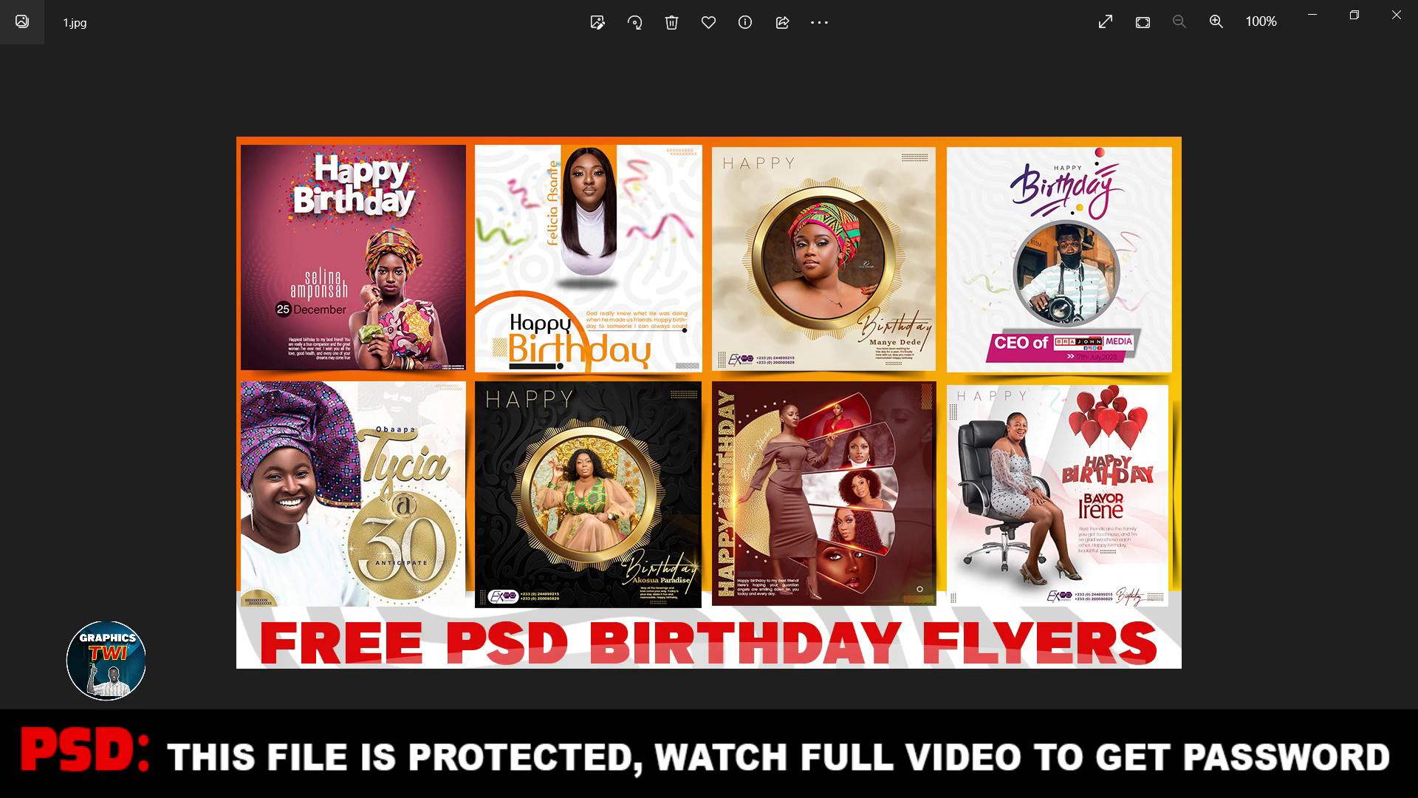
Step: Switch from the Windows Photos collage preview to the BIRTHDAY FLYERS folder in File Explorer
mouse_move(310, 782)
click(212, 661)
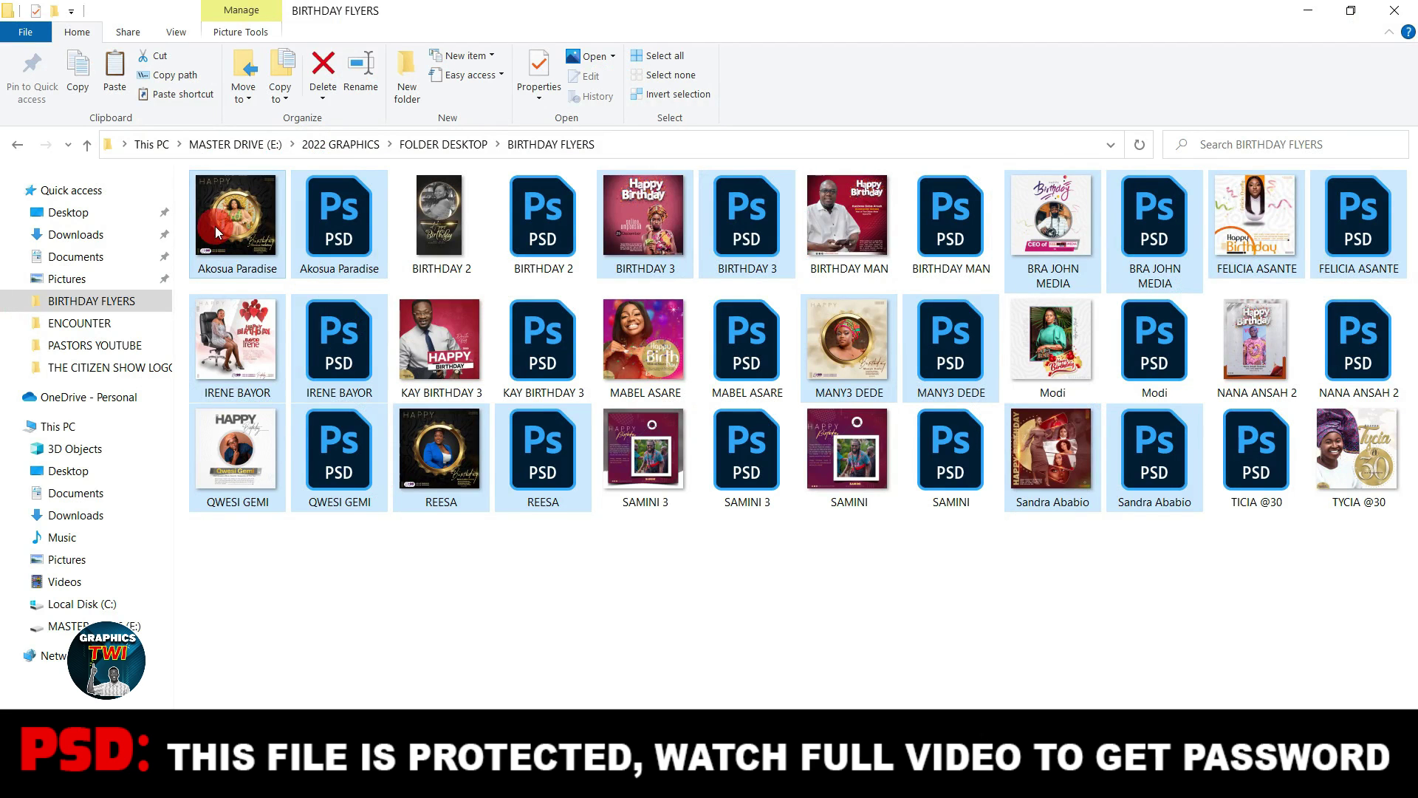
click(219, 219)
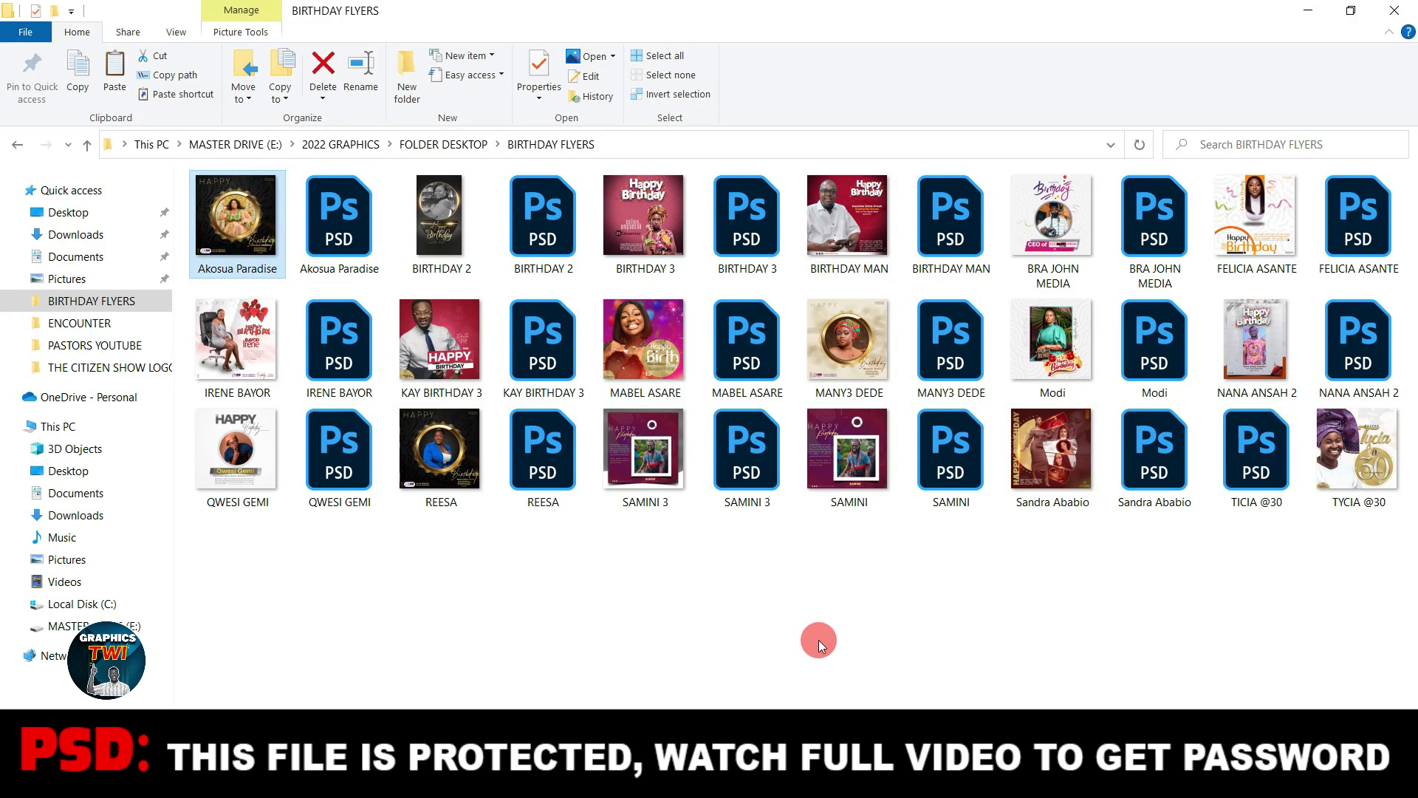
key(Return)
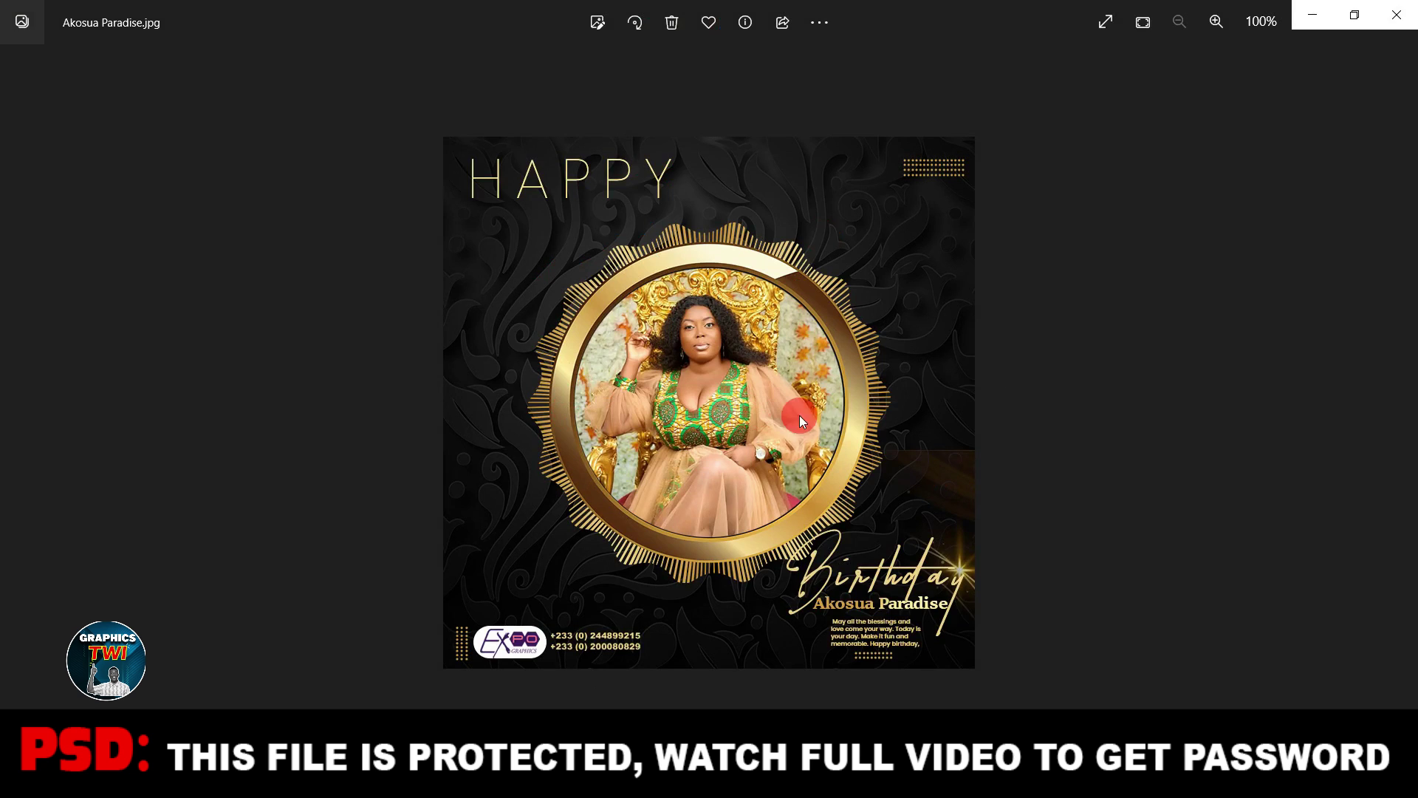
key(Right)
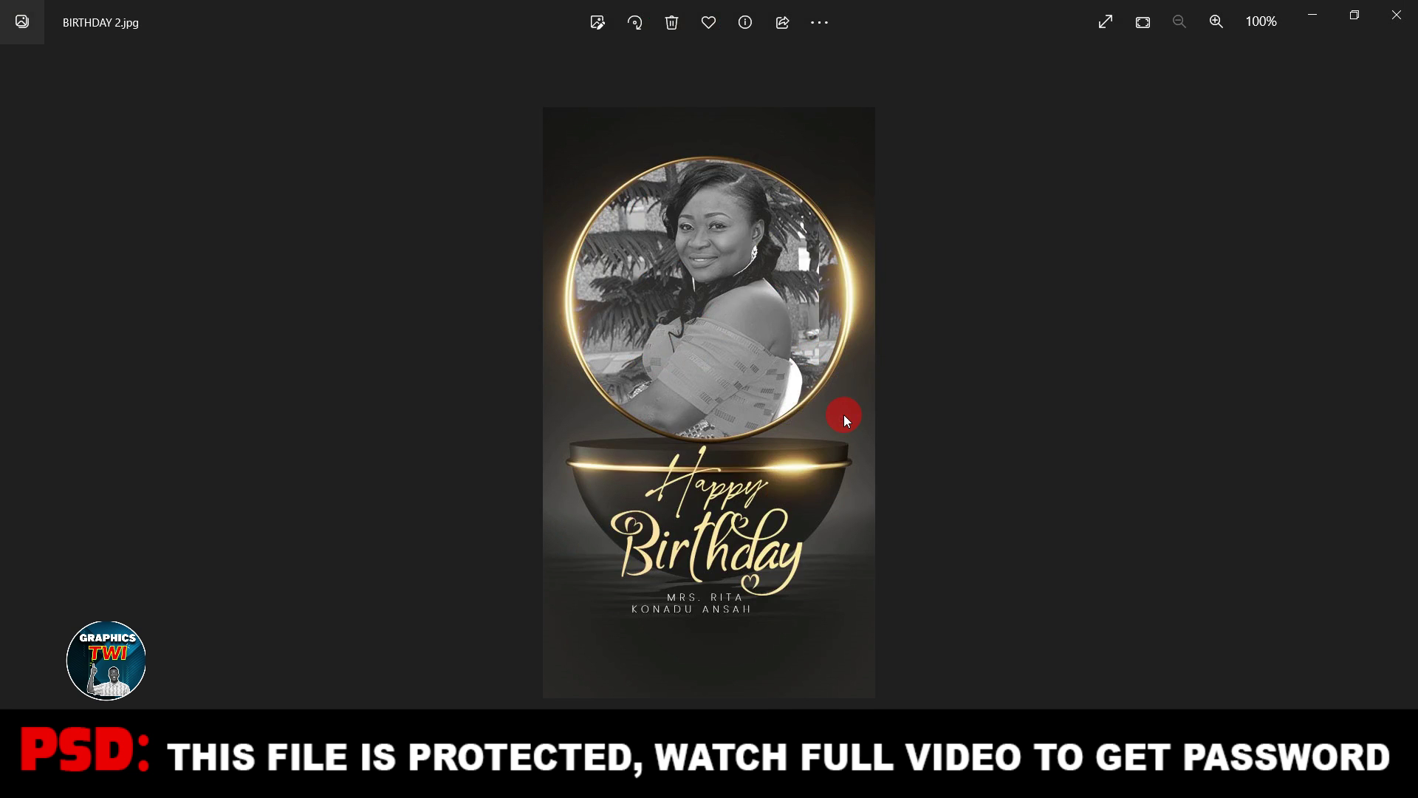
key(Right)
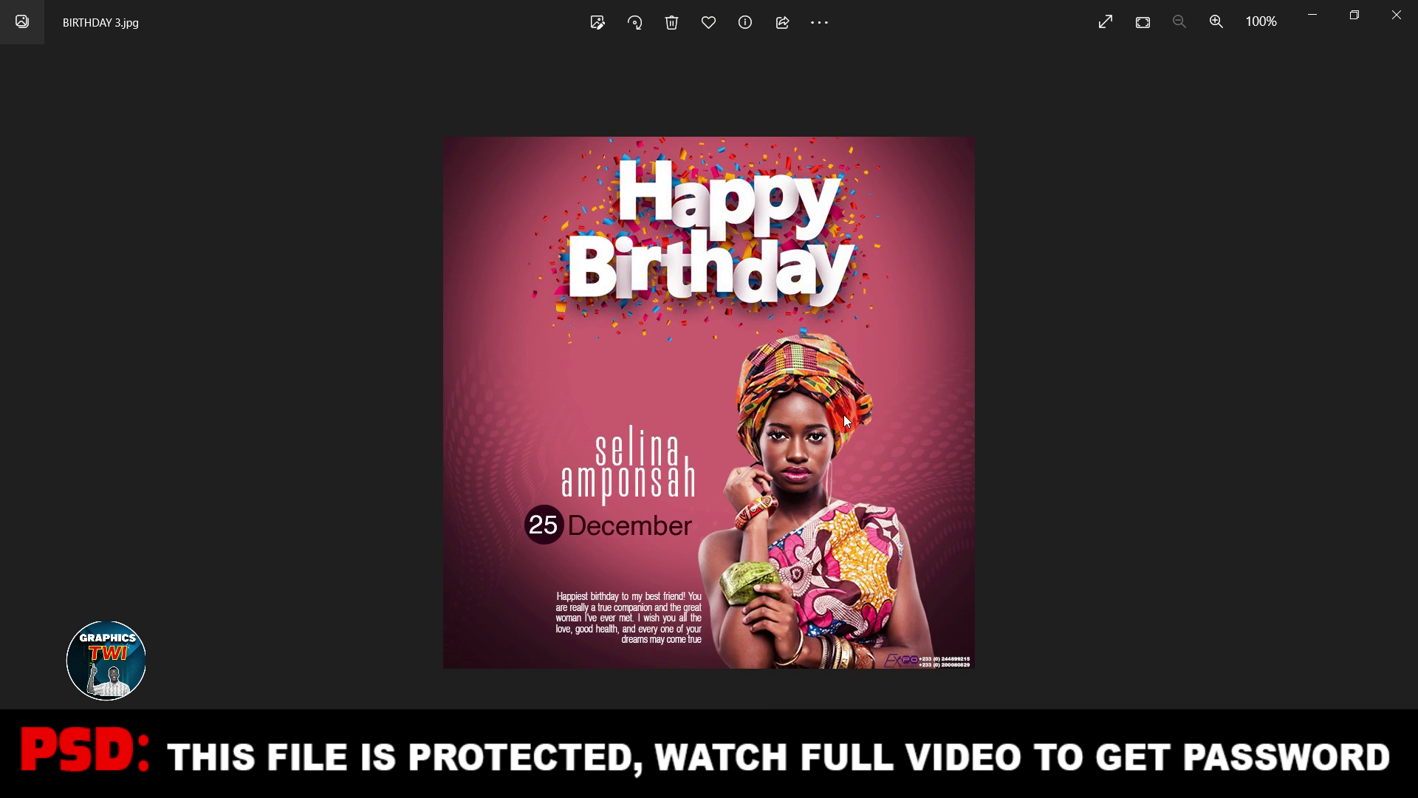
key(Right)
key(Right)
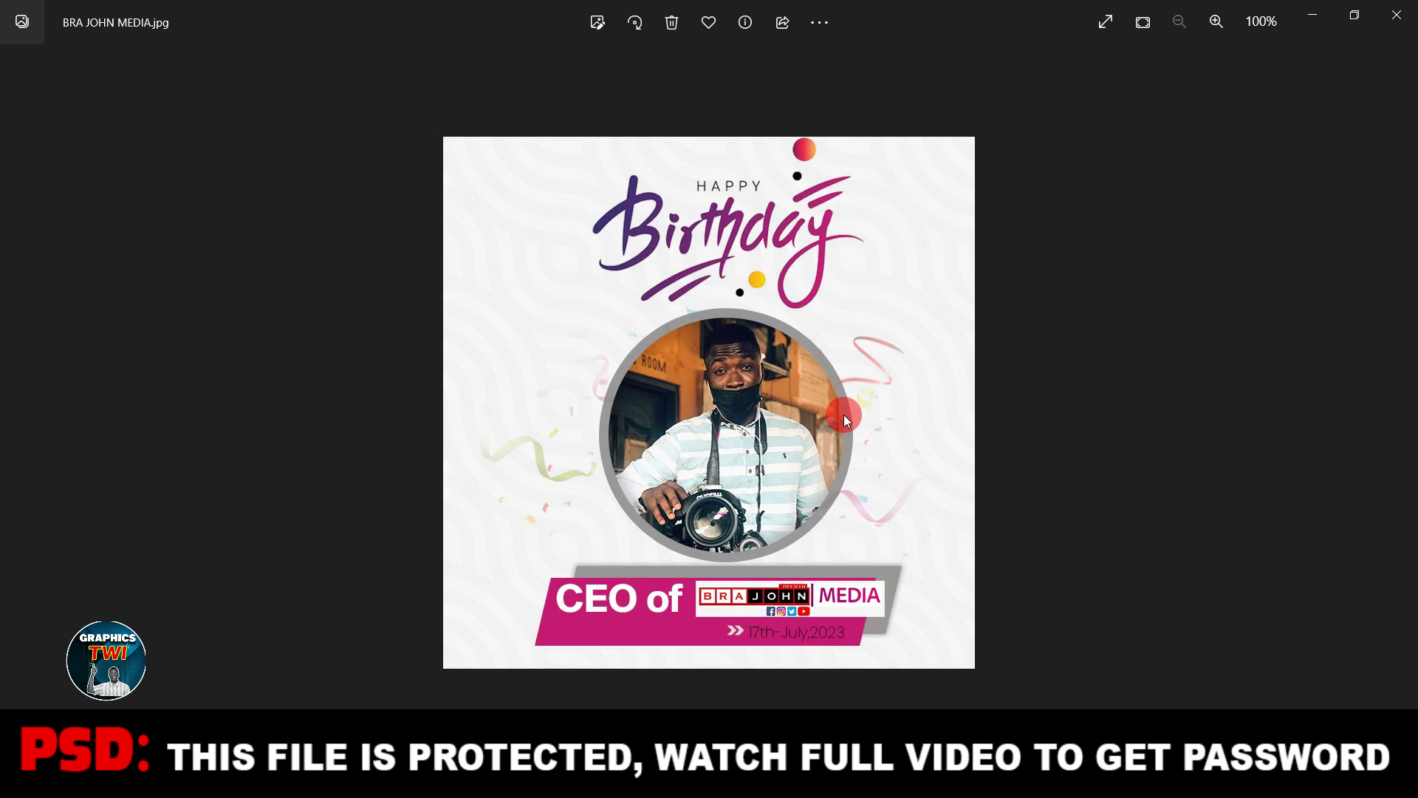
key(Right)
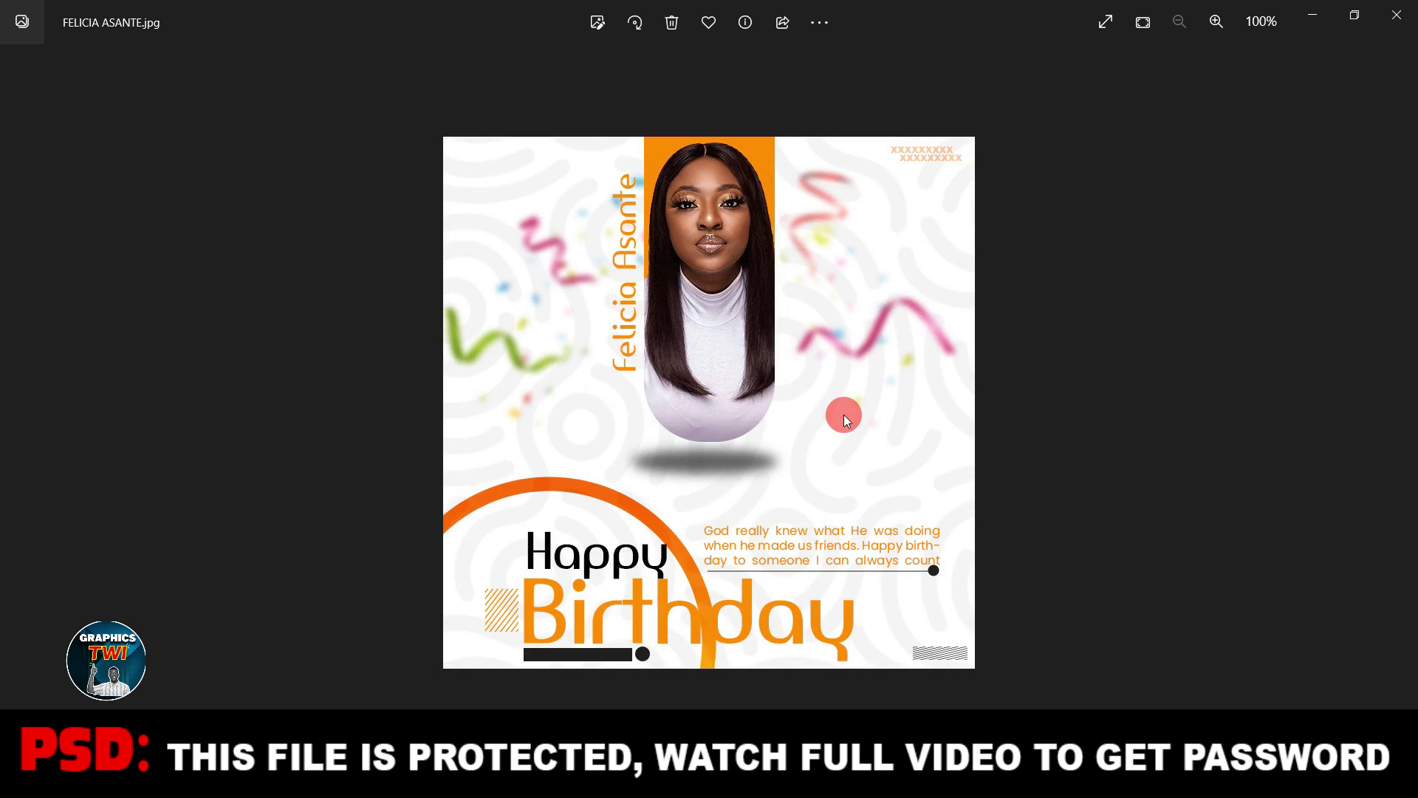
key(Right)
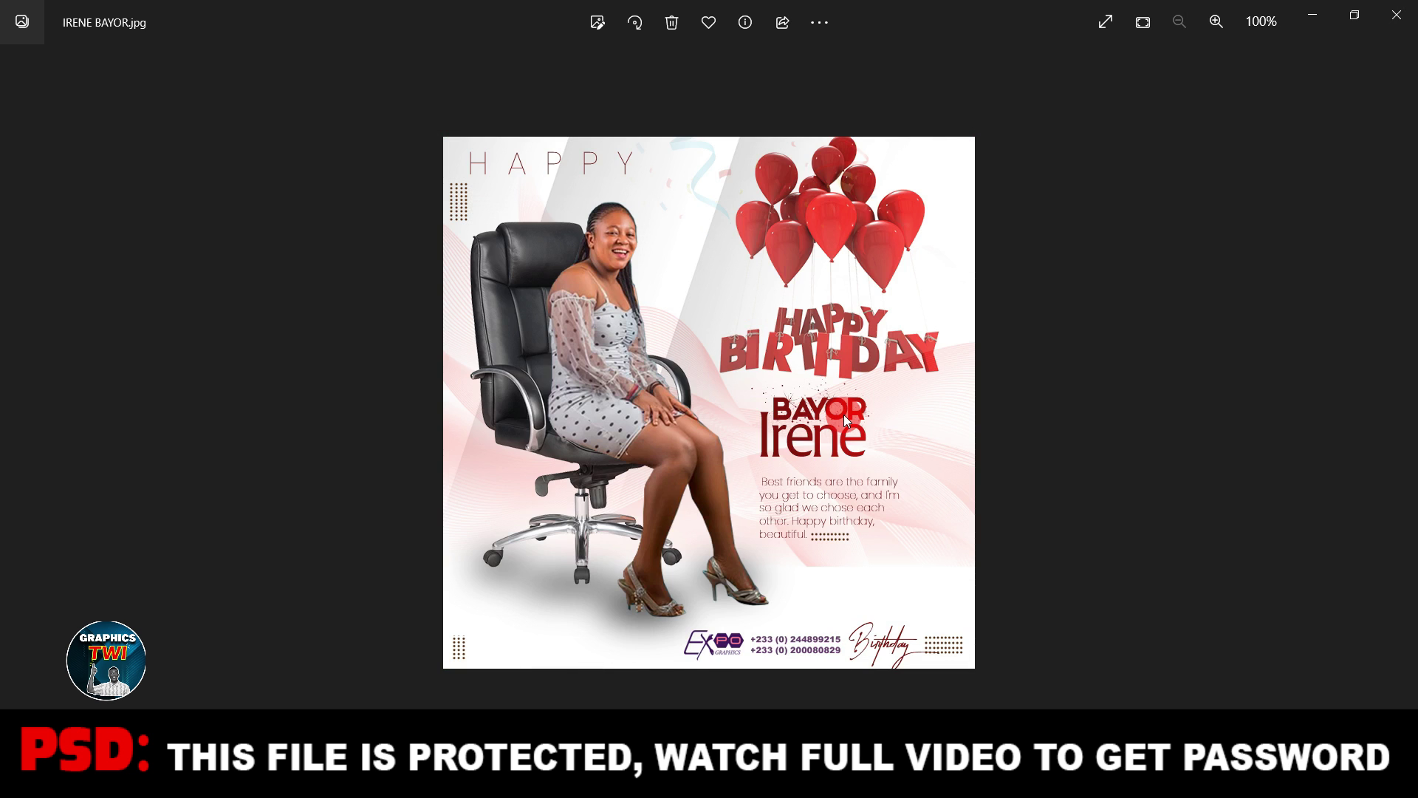
key(Right)
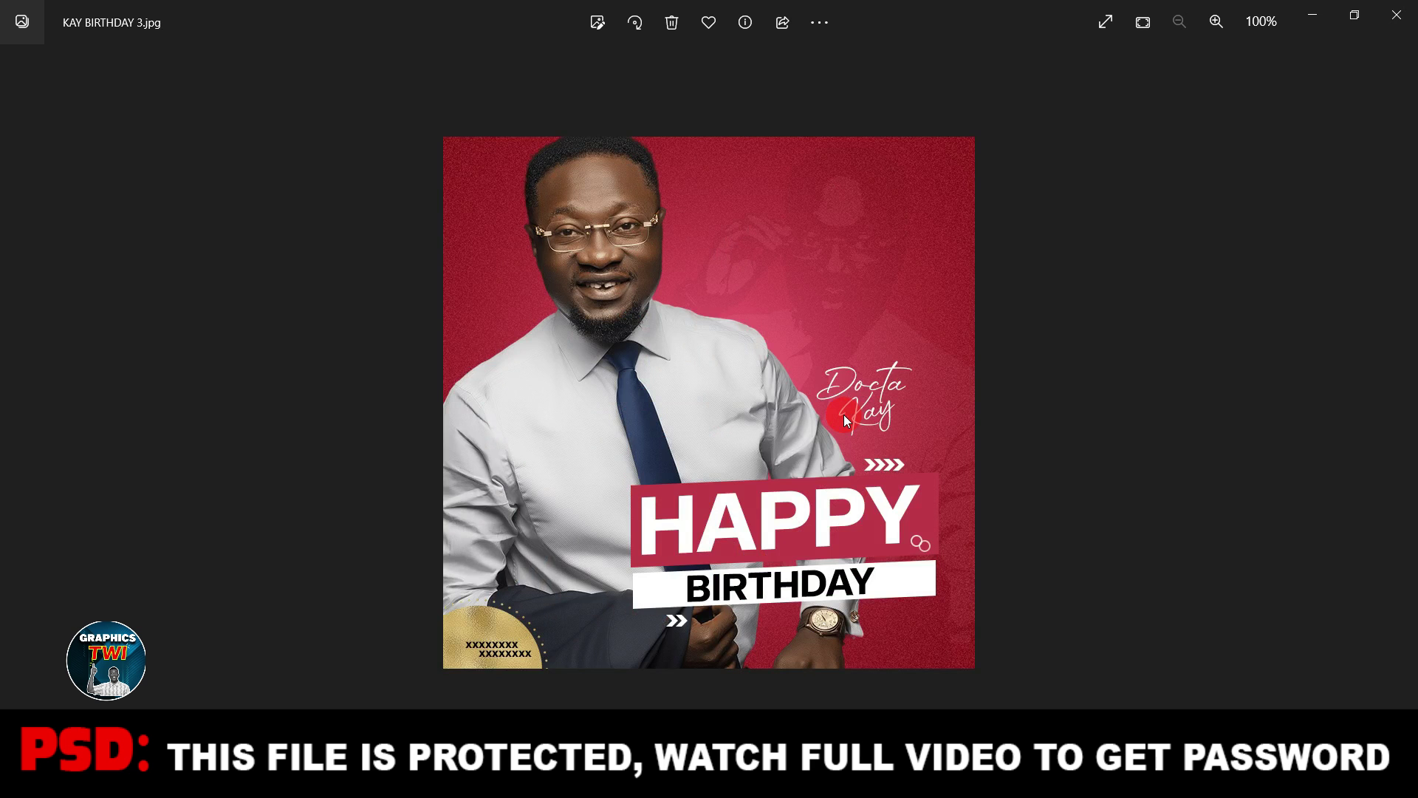
key(Right)
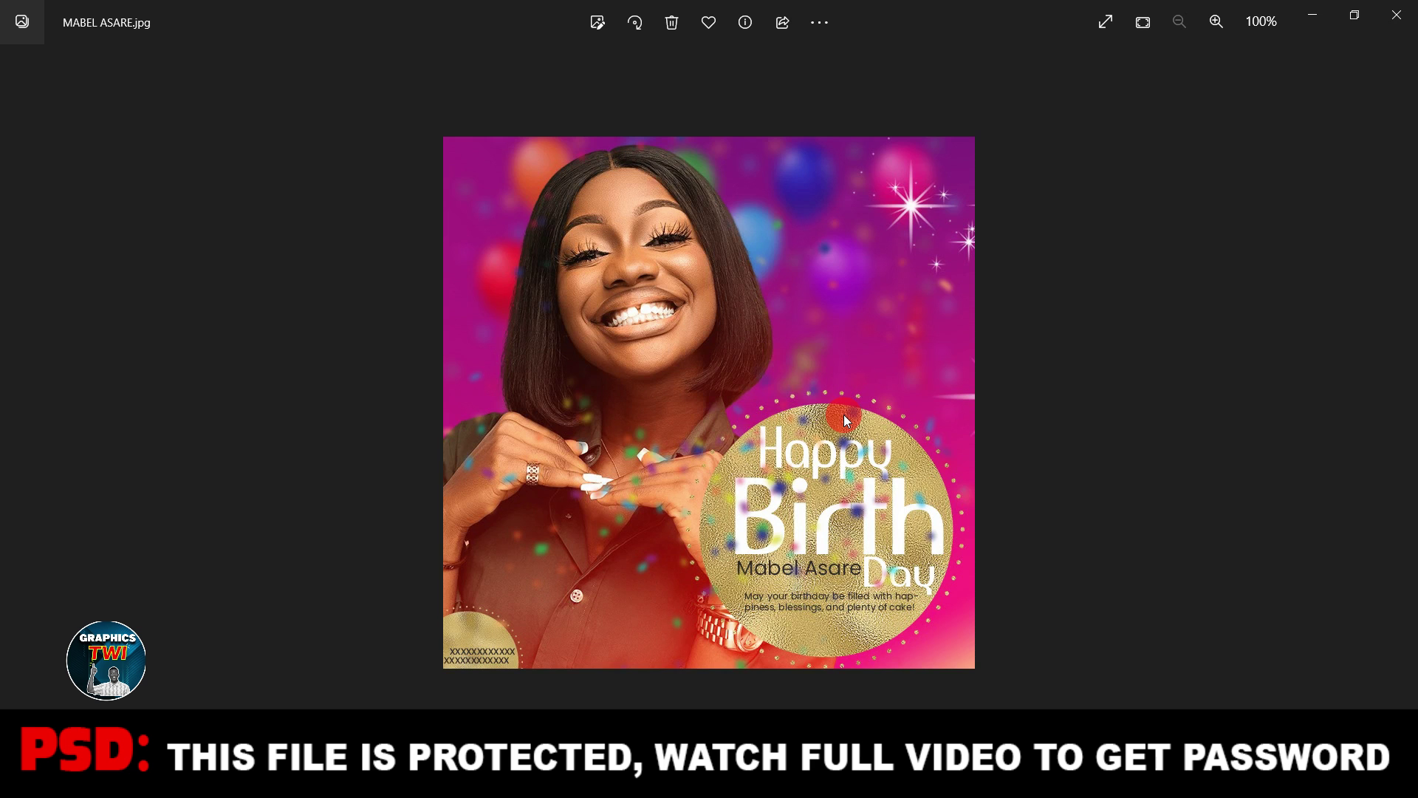
key(Right)
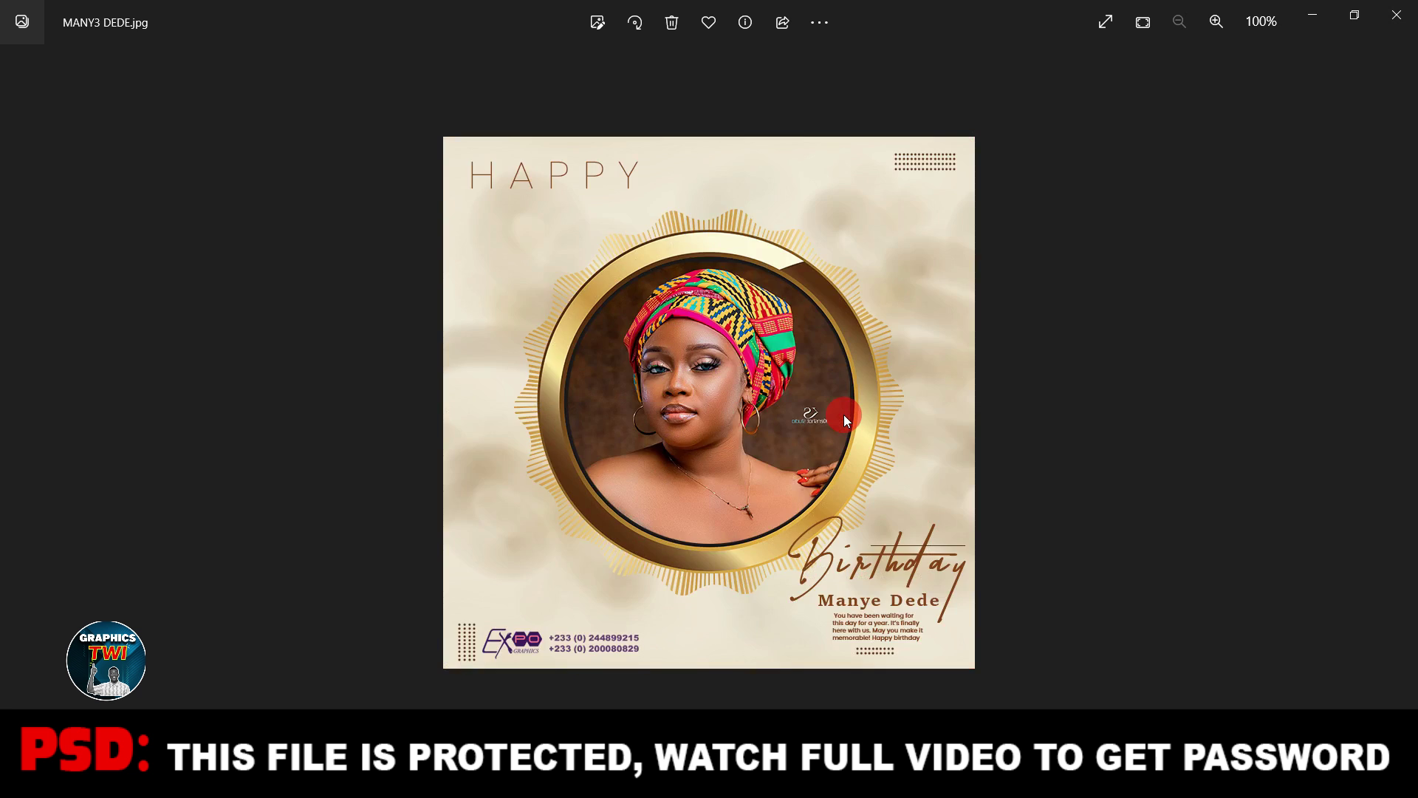
key(Right)
key(Right)
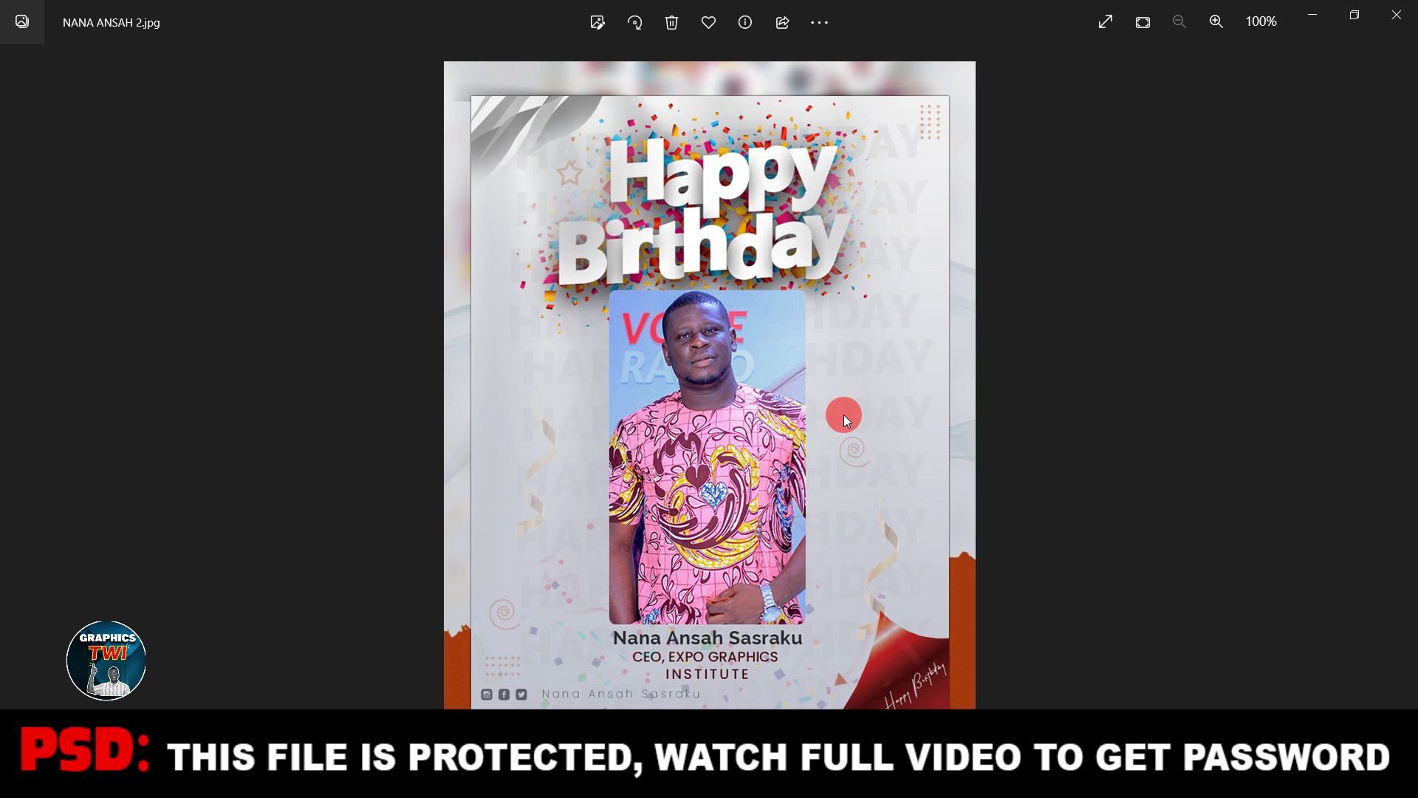
key(Right)
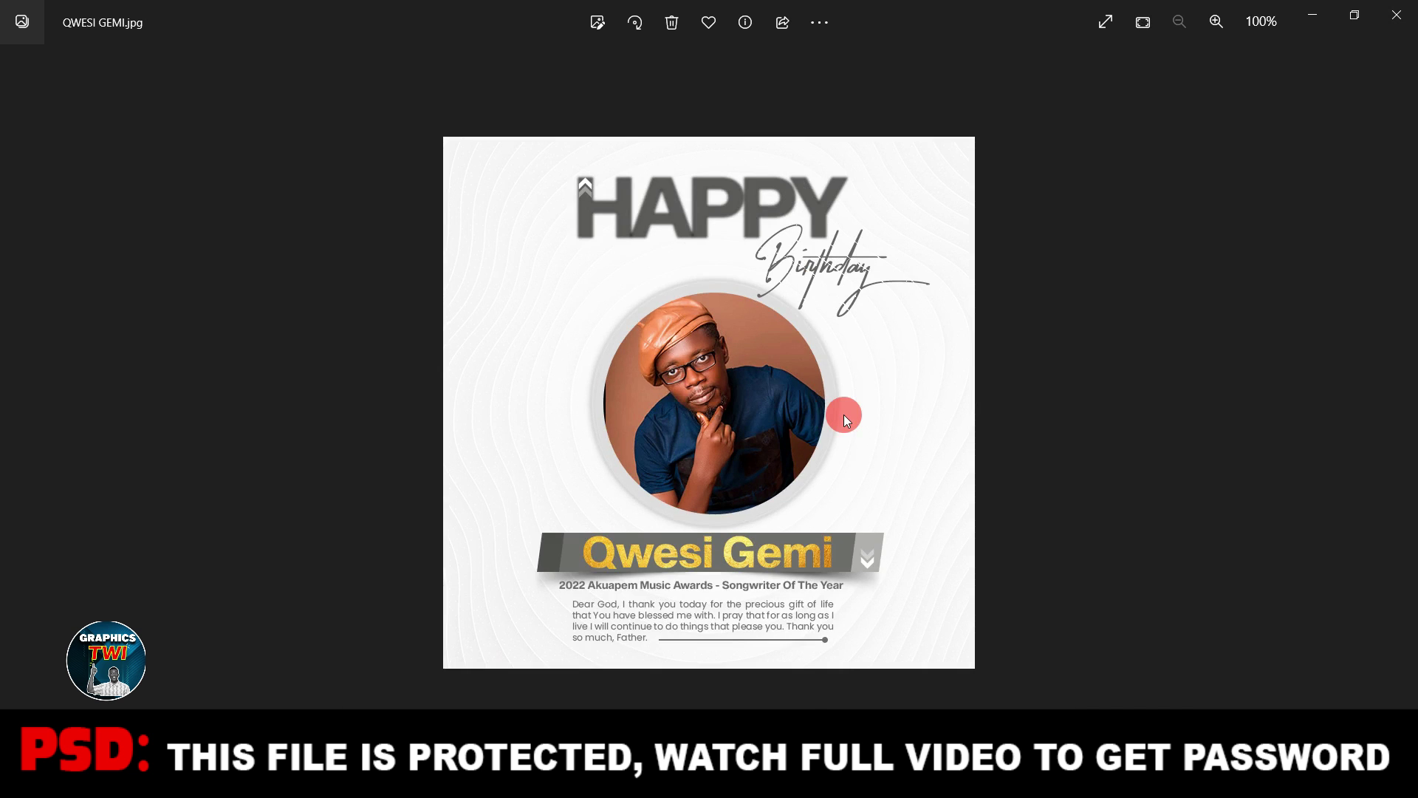
key(Right)
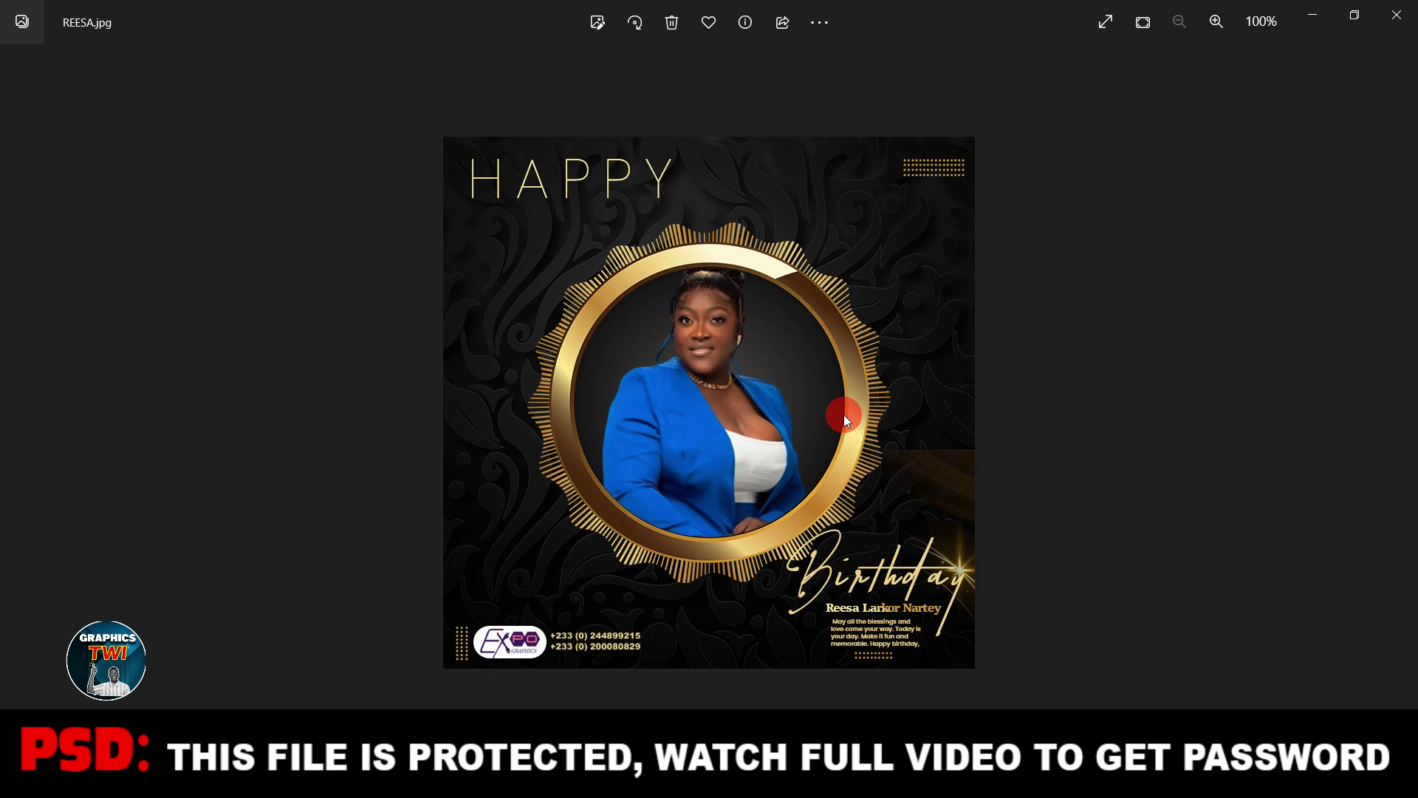
key(Right)
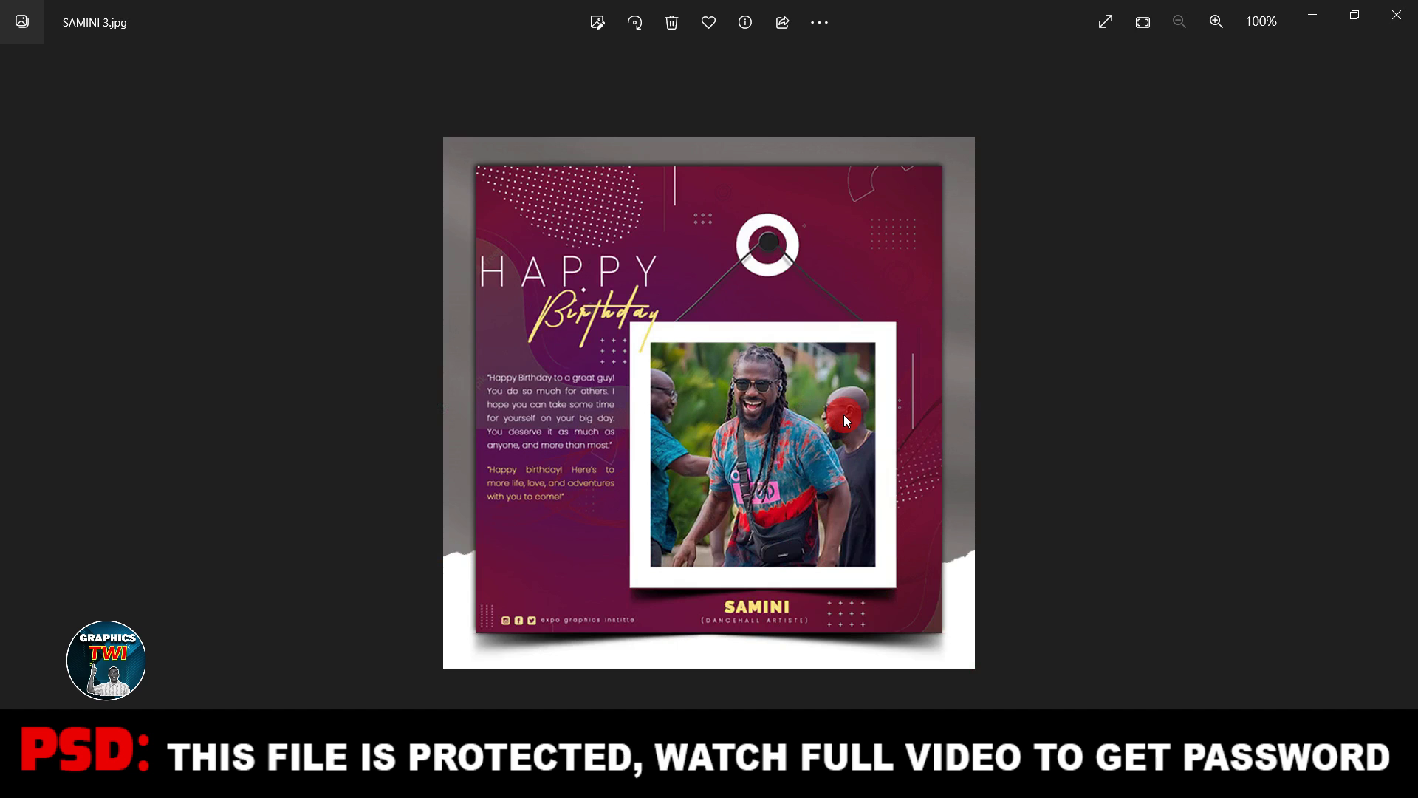
key(Right)
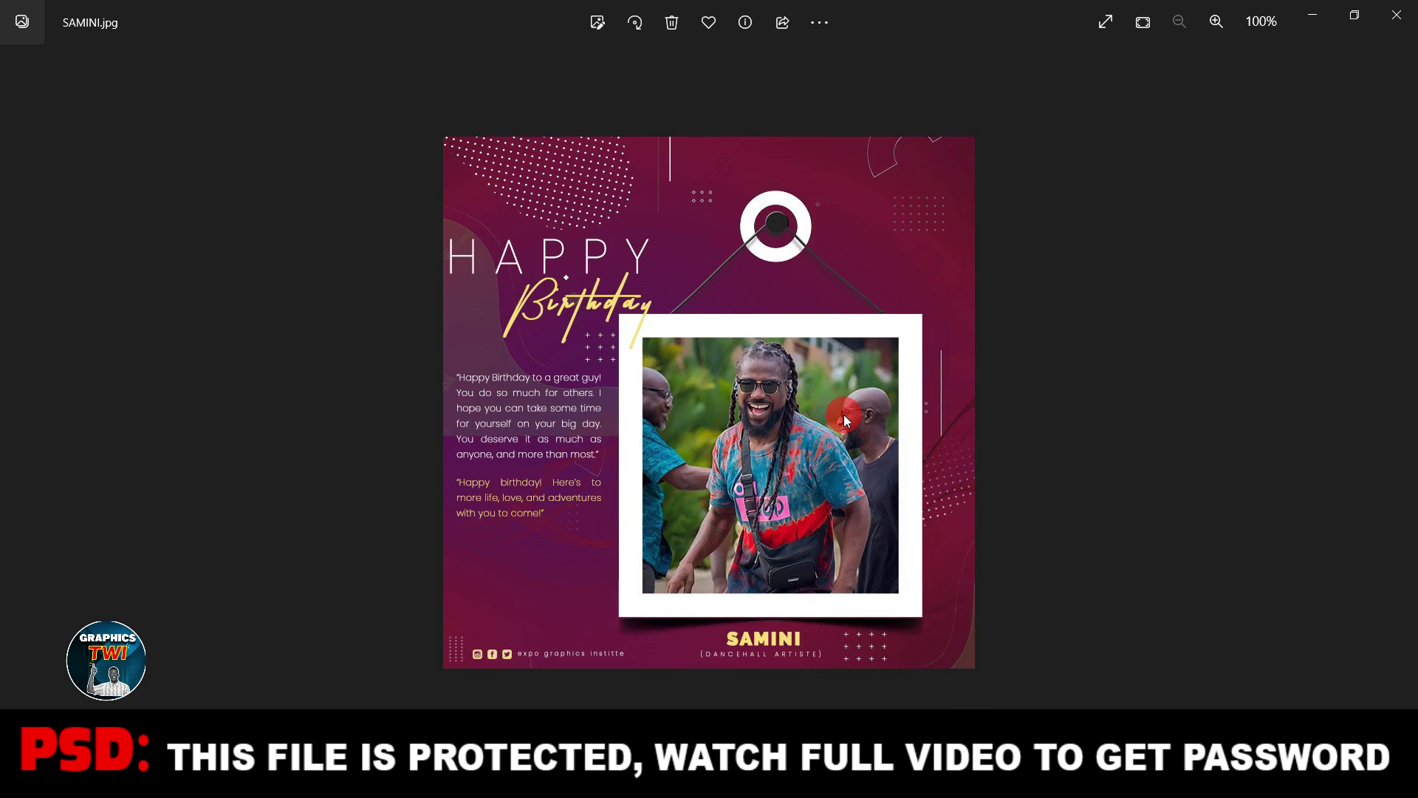
key(Right)
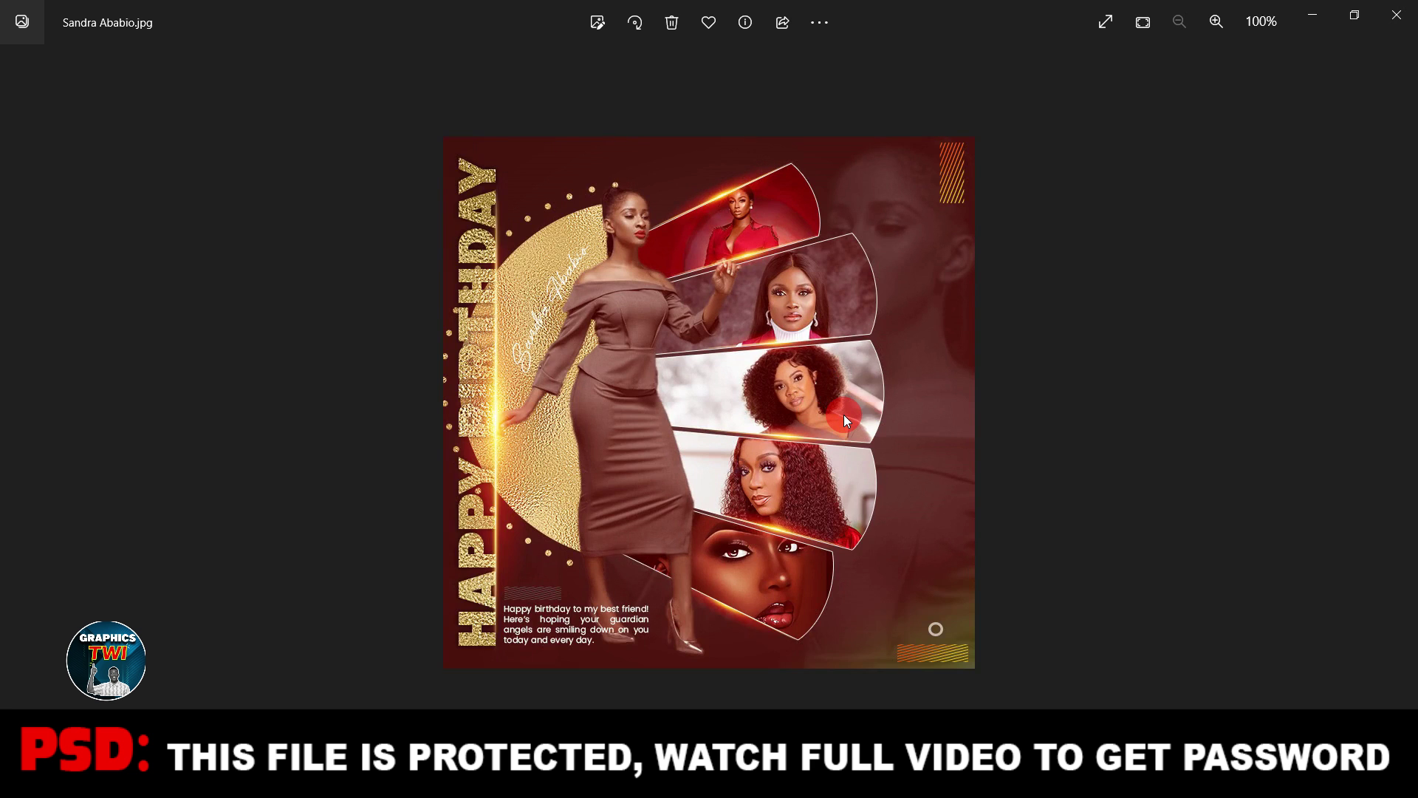
key(Right)
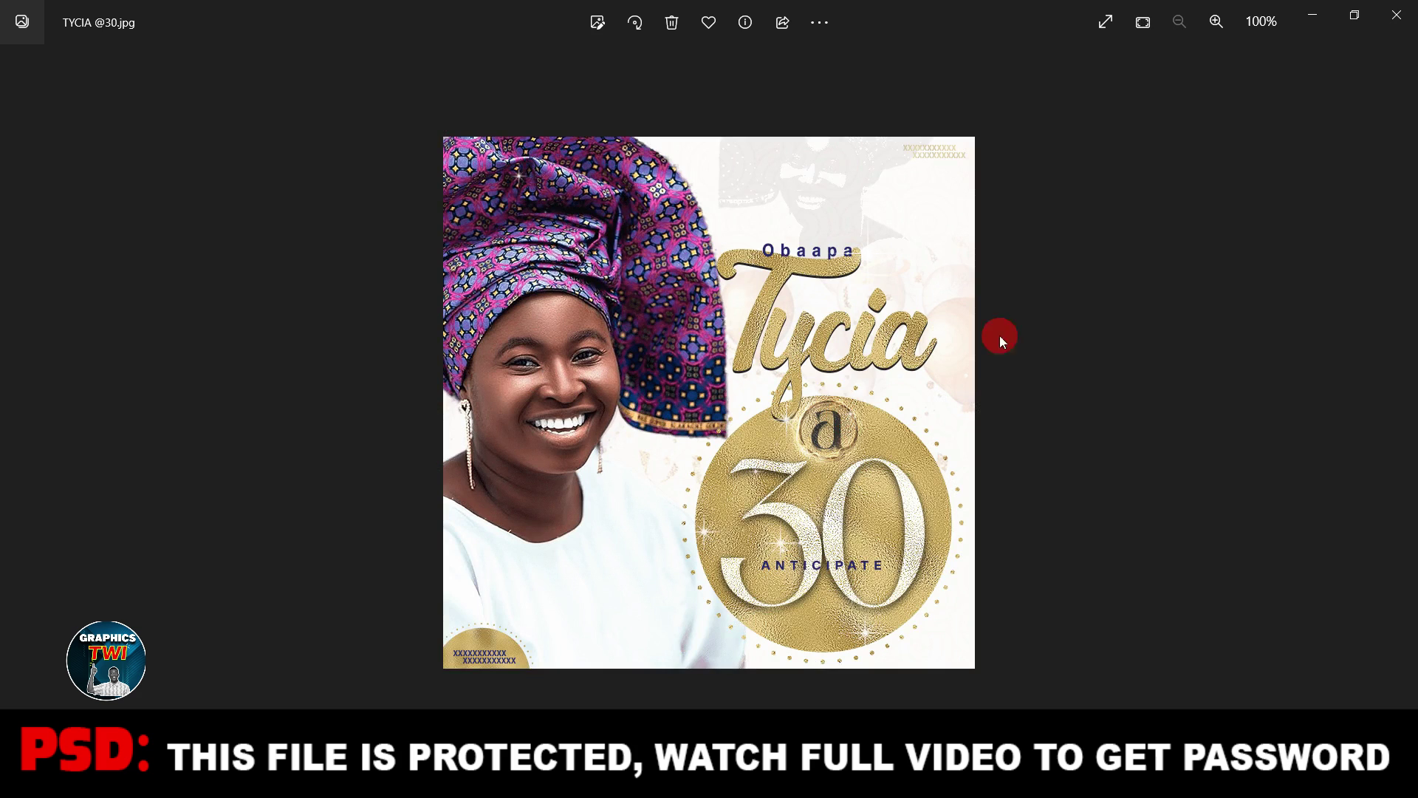
Step: Minimize Photos, the flyers folder, the collage preview and Photoshop to reveal the desktop
click(1315, 21)
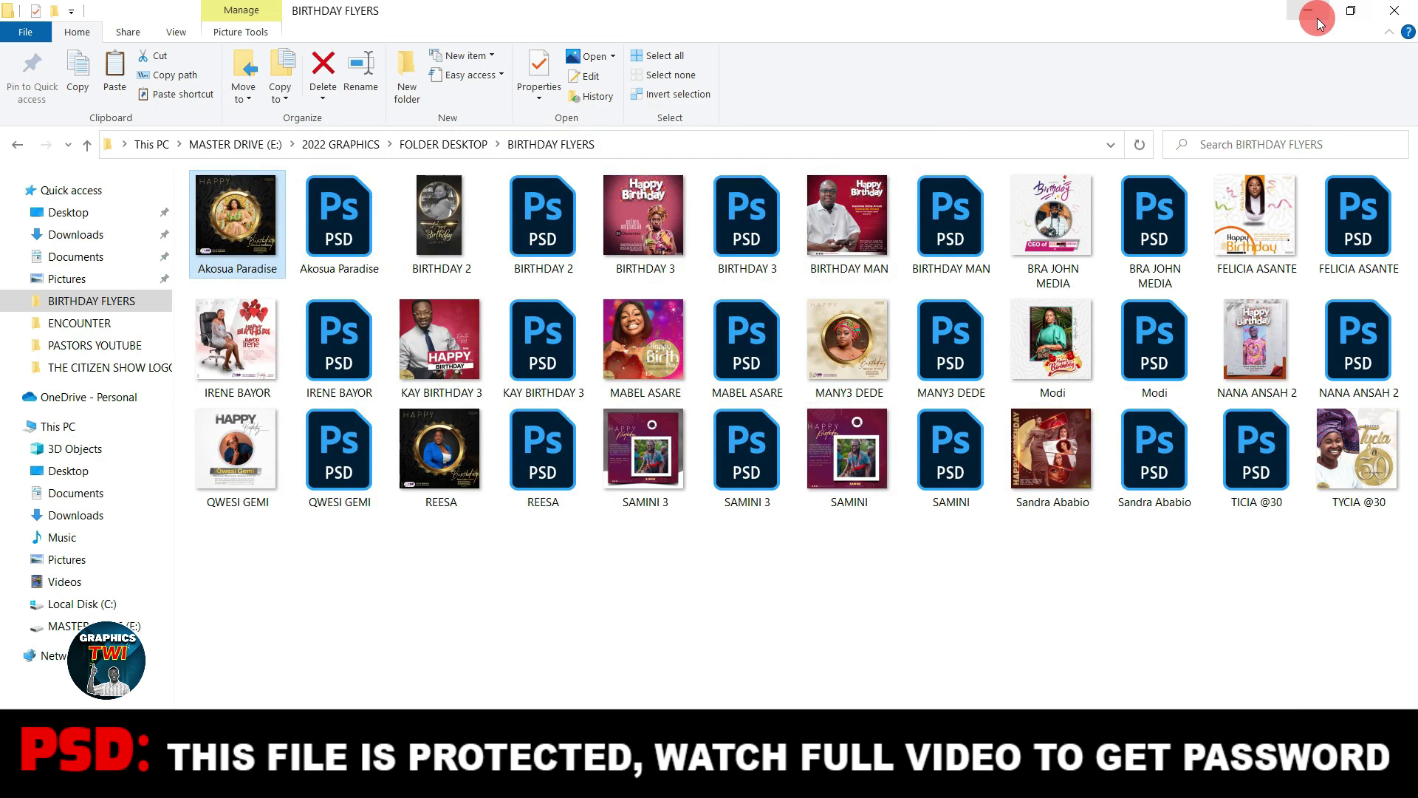
click(928, 425)
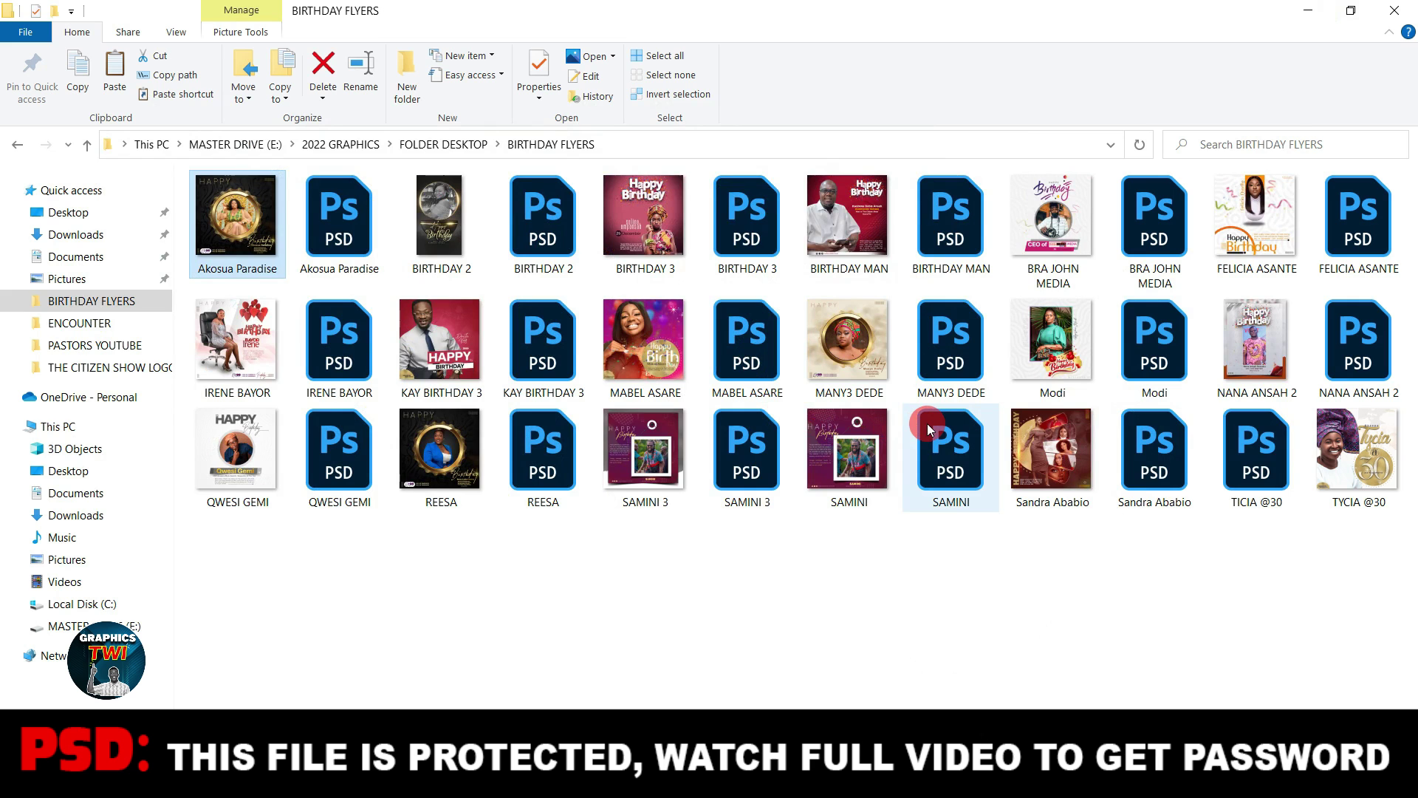
click(1308, 11)
click(1309, 13)
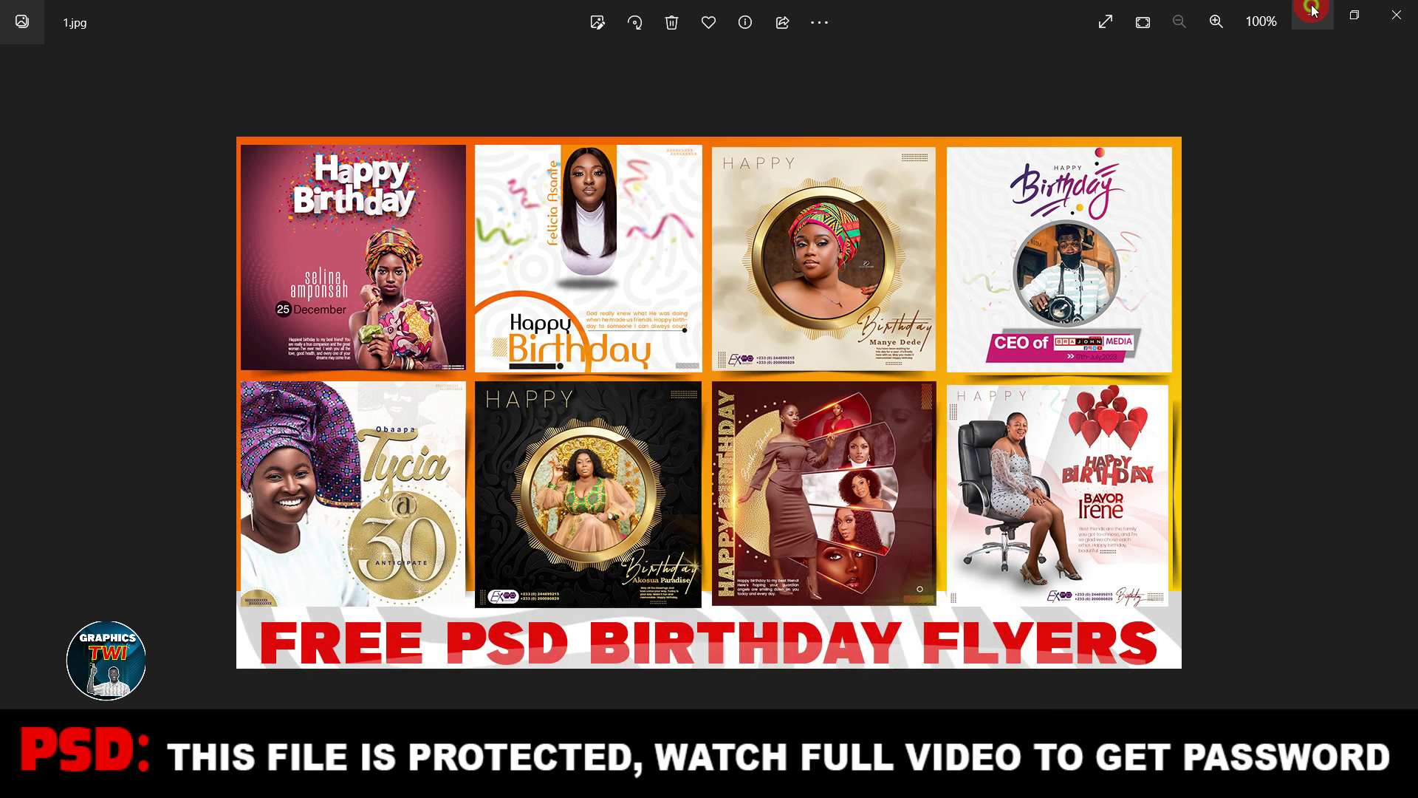
click(1333, 11)
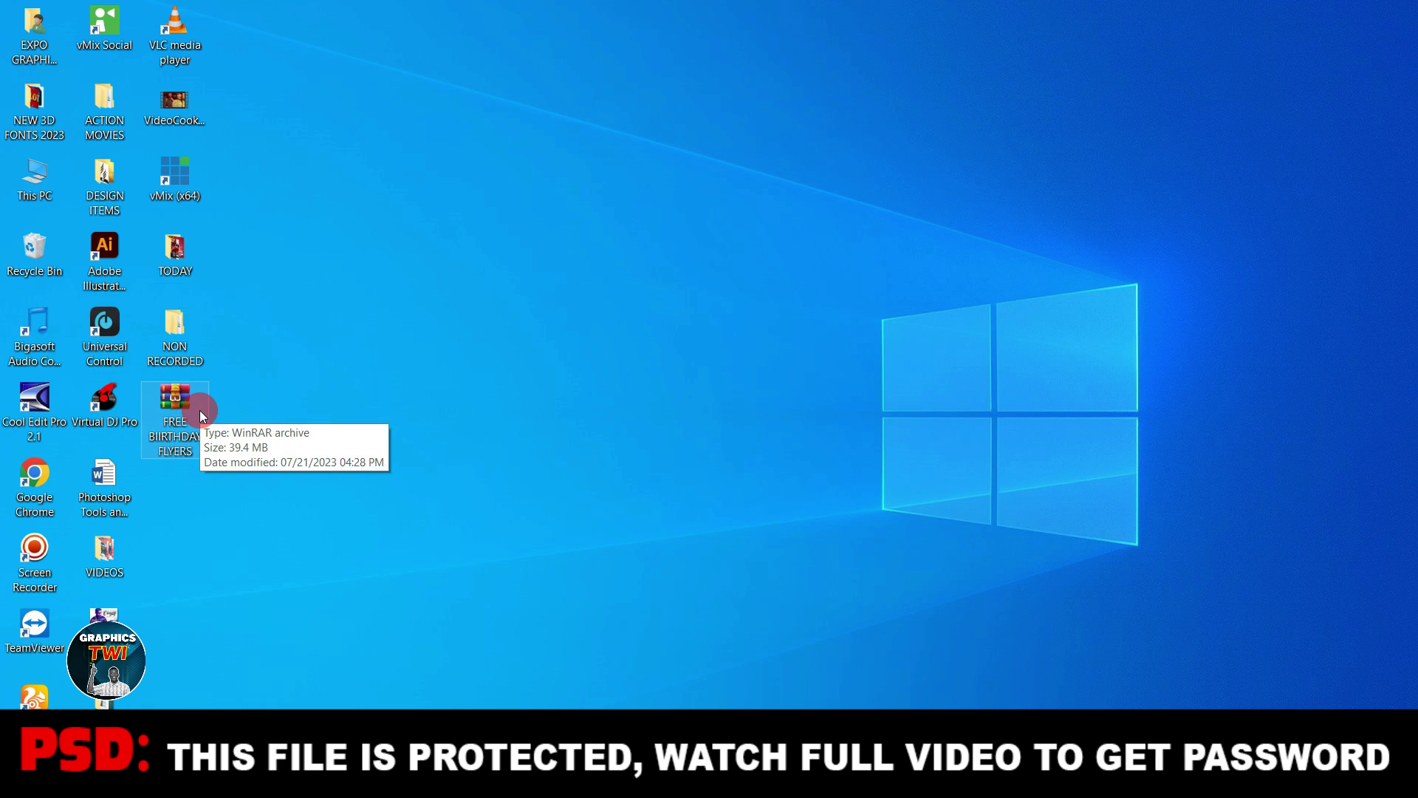
Step: Extract the password-protected birthday flyers archive to the desktop and open the extracted folder
double_click(191, 419)
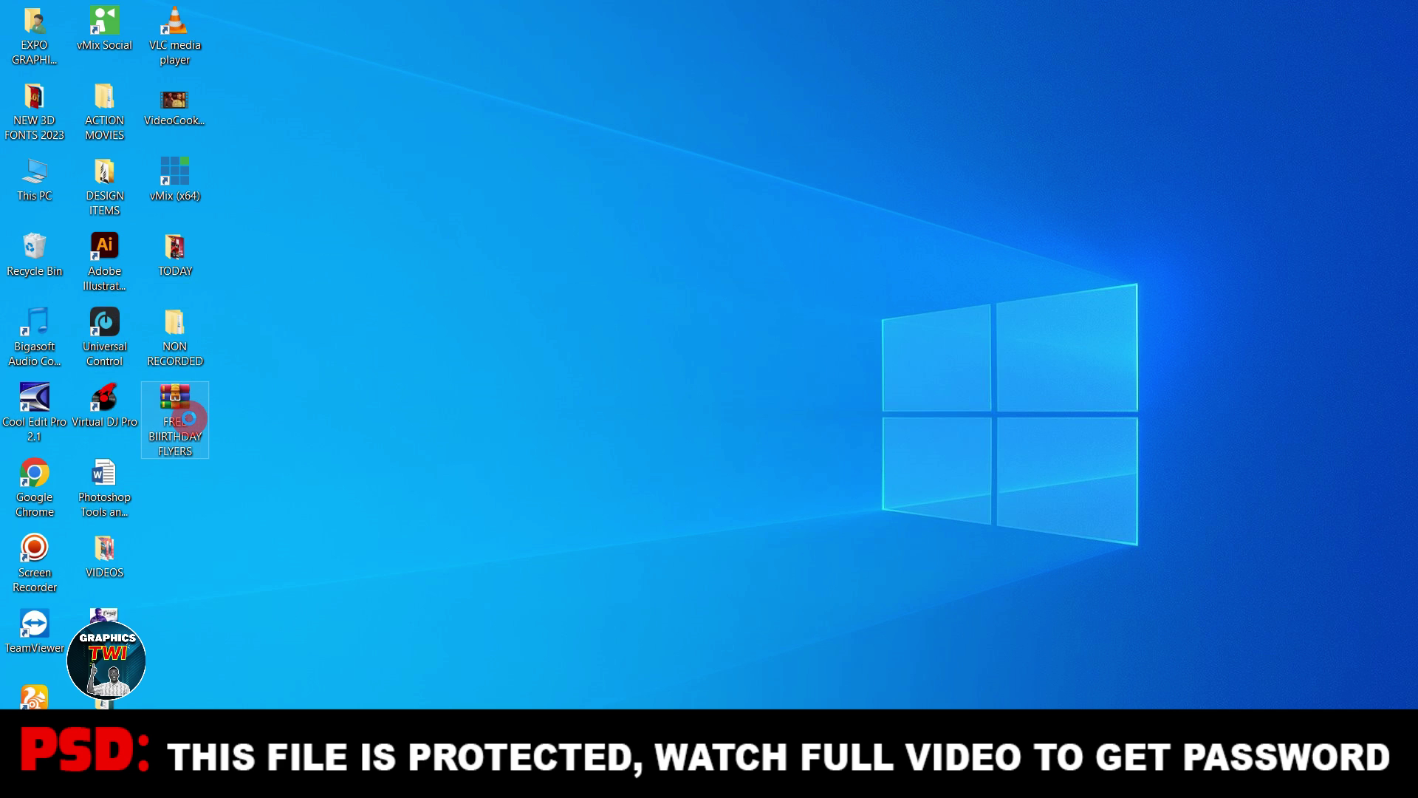
right_click(189, 418)
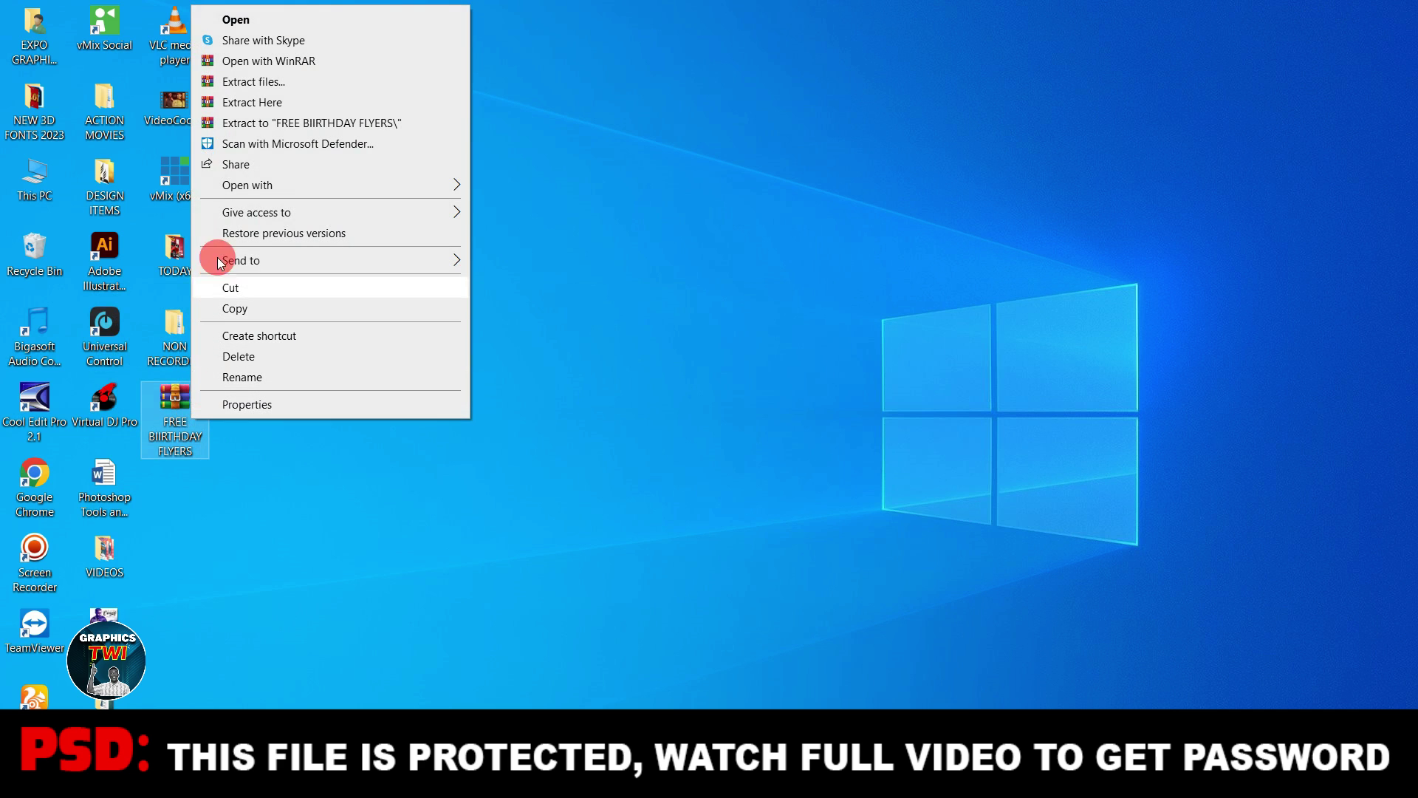
click(259, 102)
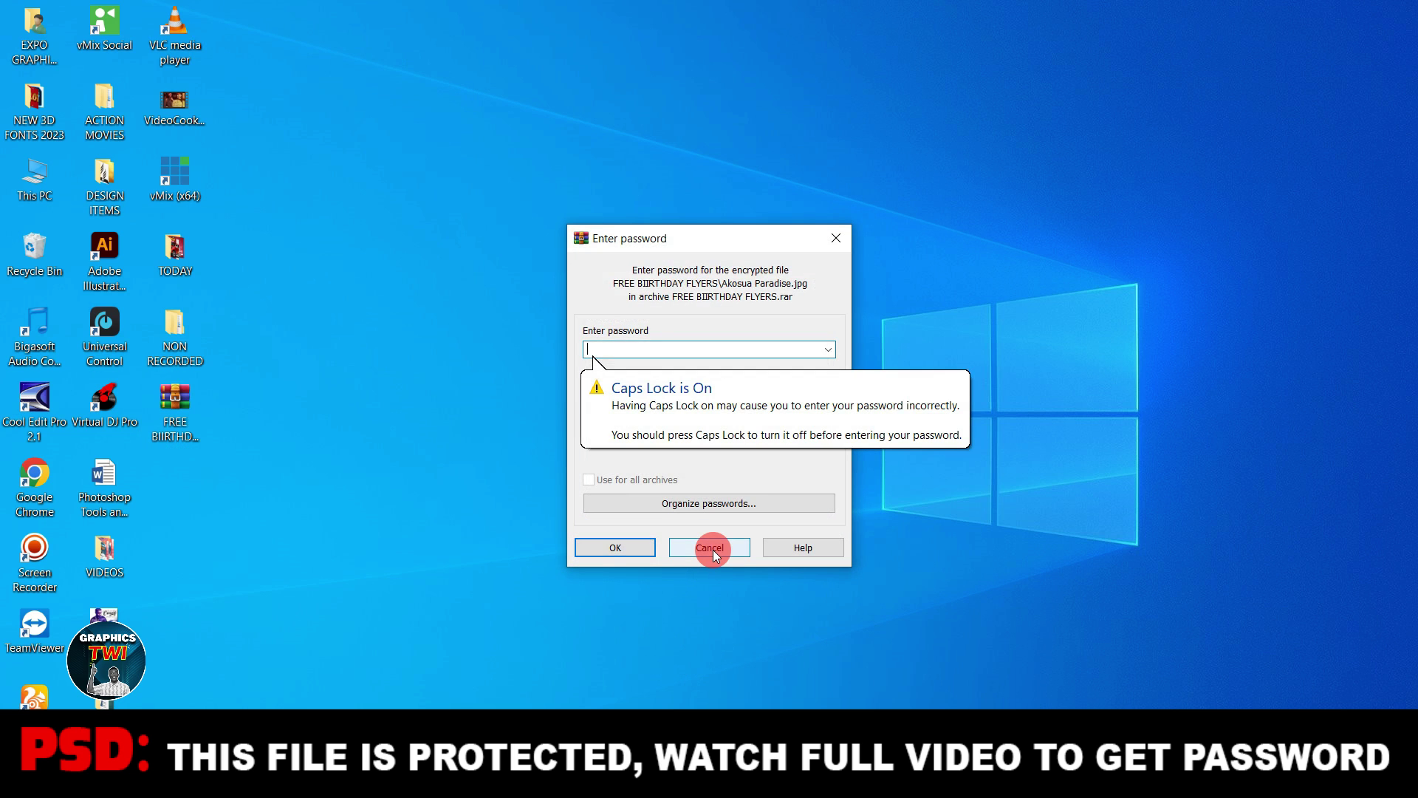
text(*****)
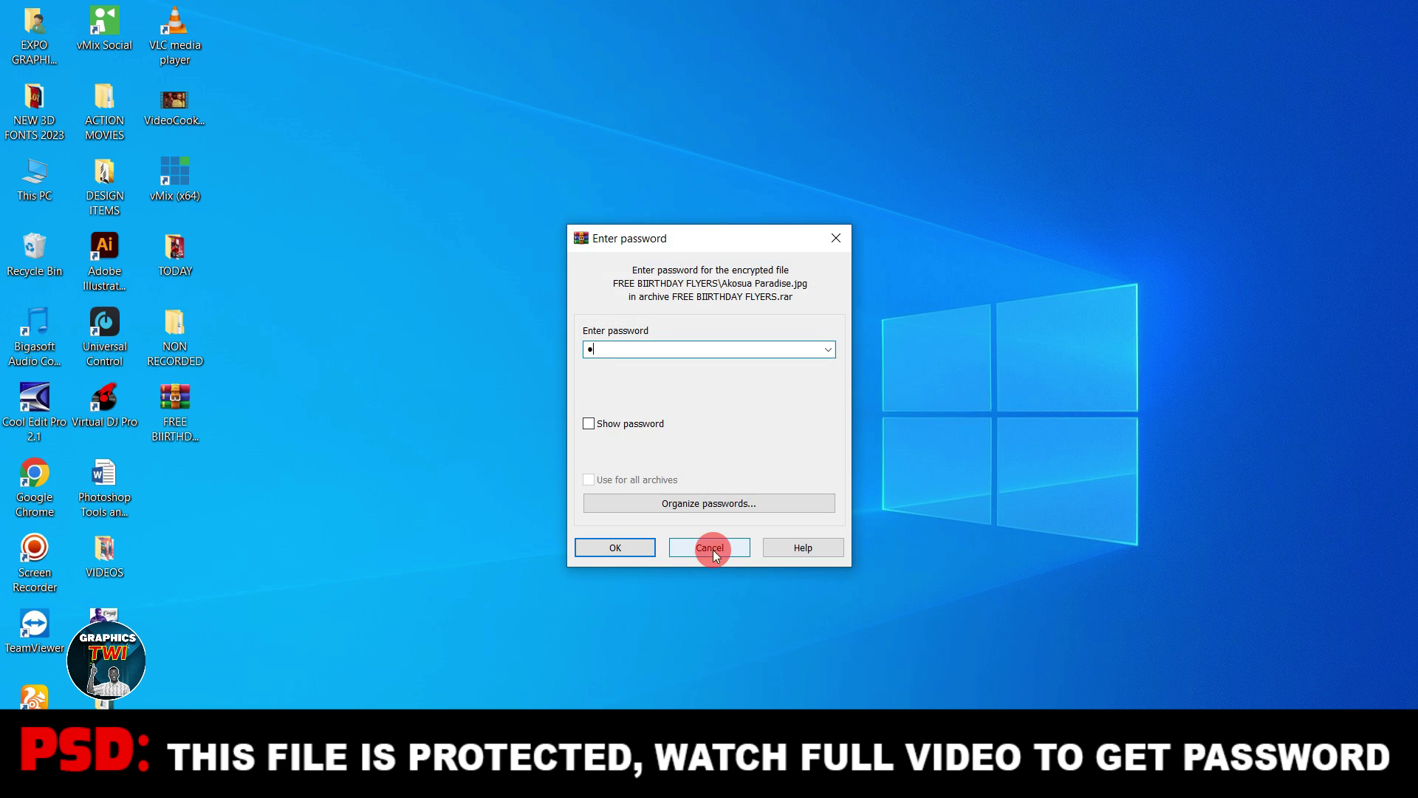
text(********)
click(628, 548)
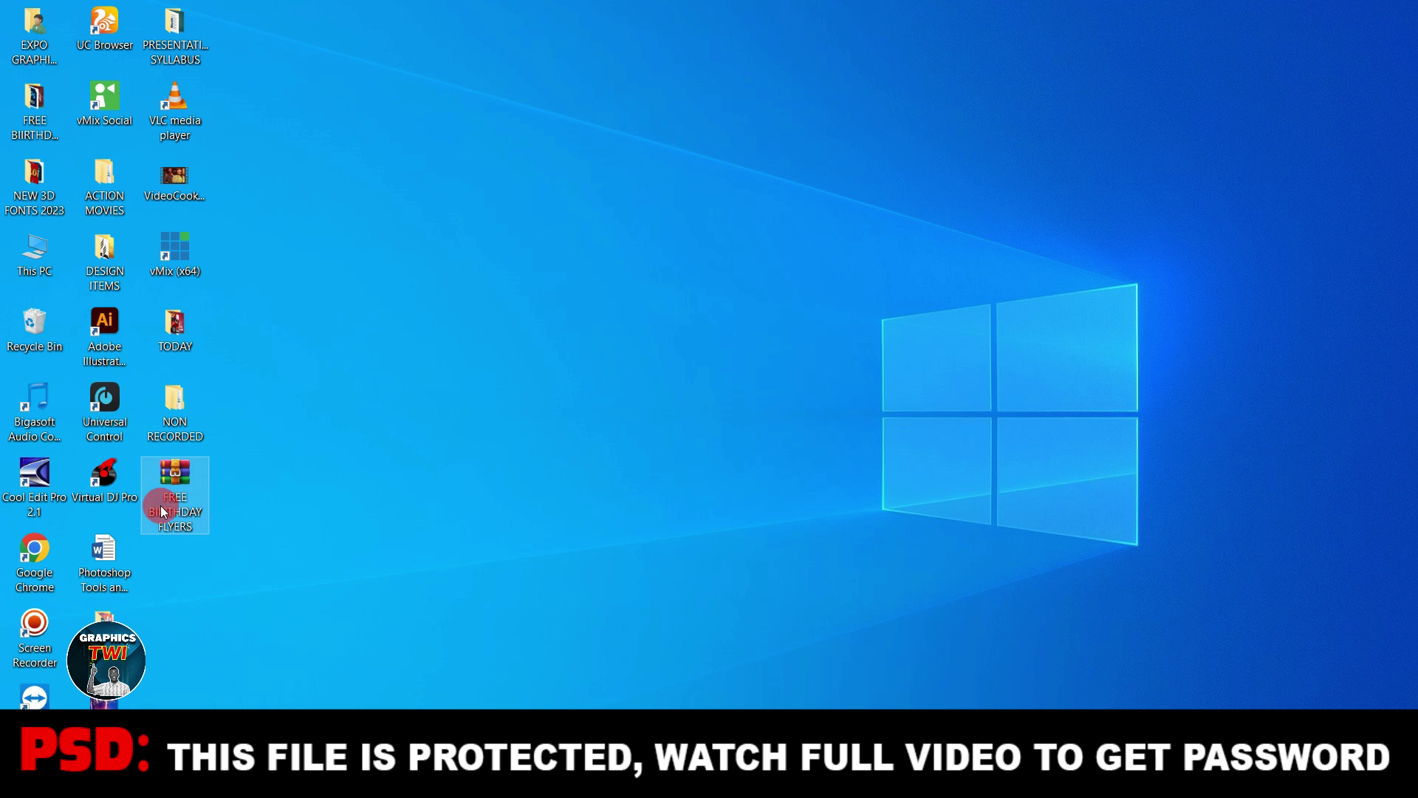
double_click(39, 103)
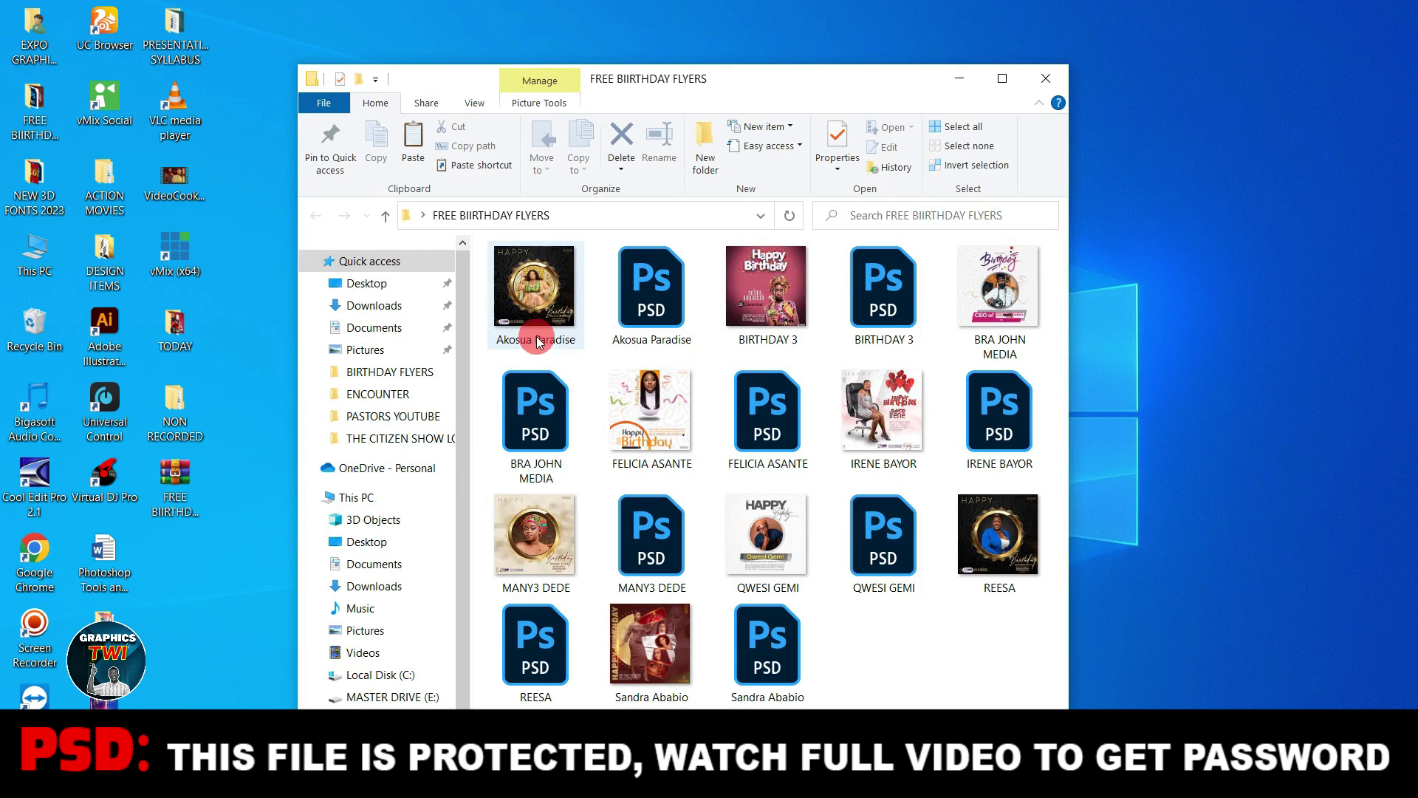
Step: Open Akosua Paradise.psd, drag off its vertical and horizontal guides, and close the Properties panel
double_click(657, 313)
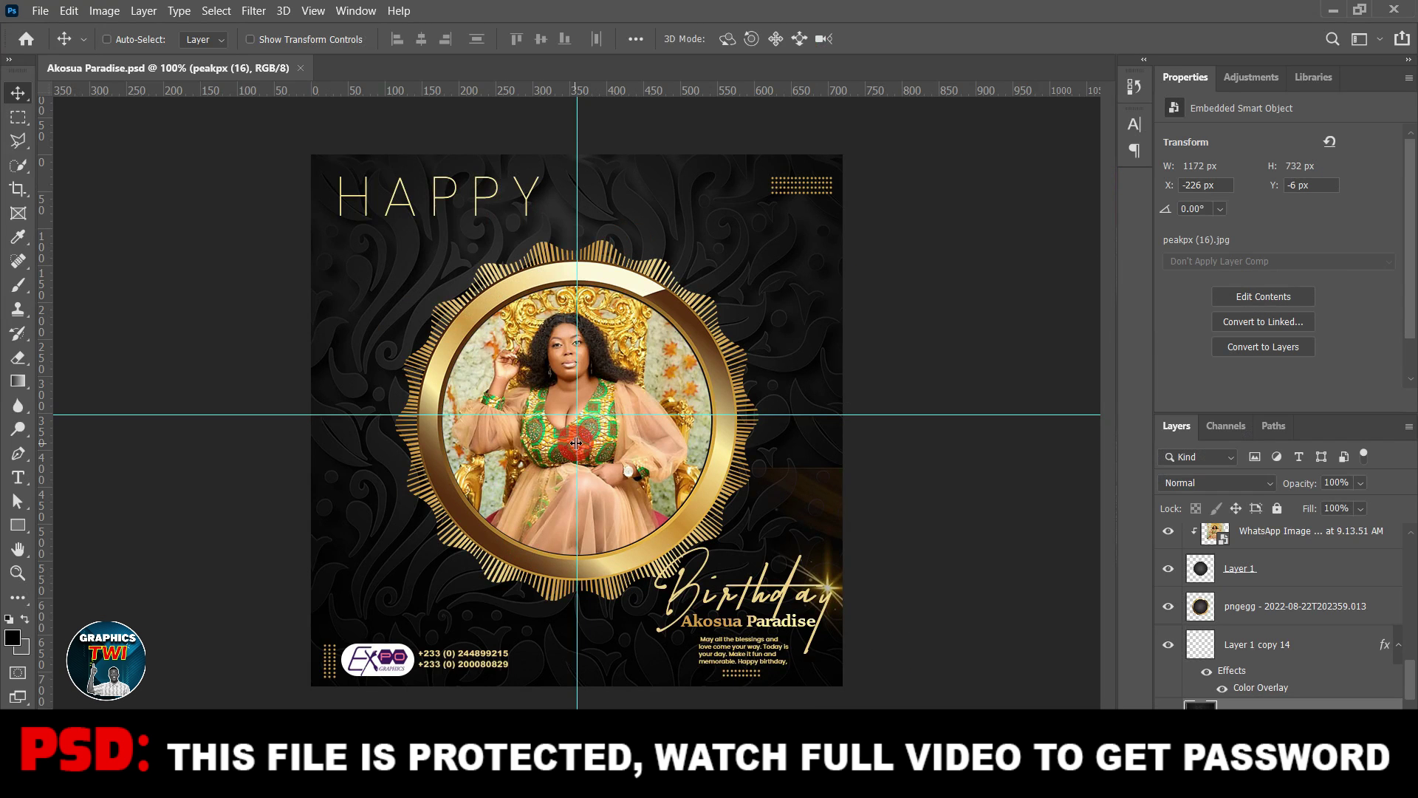
click(578, 411)
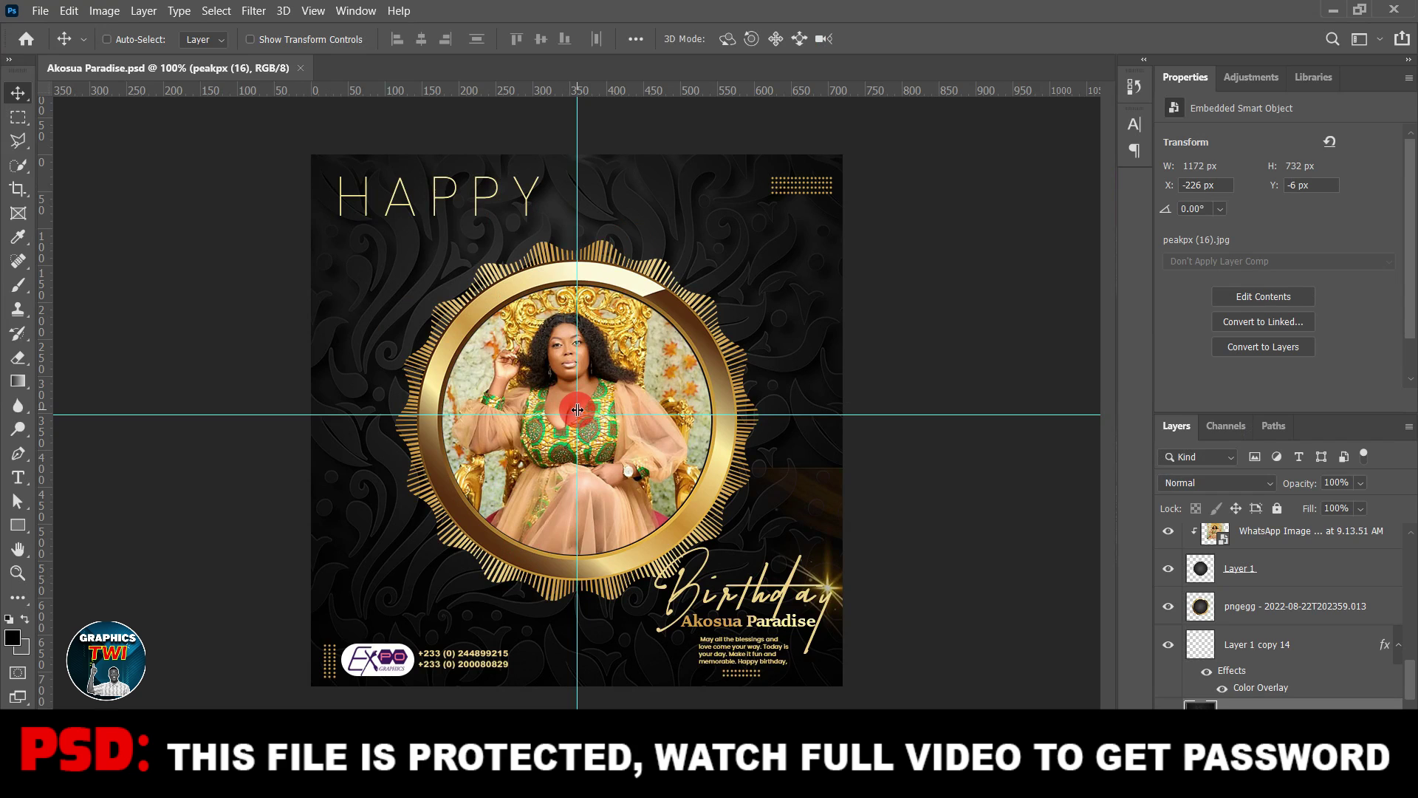
drag(578, 410, 16, 380)
drag(765, 415, 854, 3)
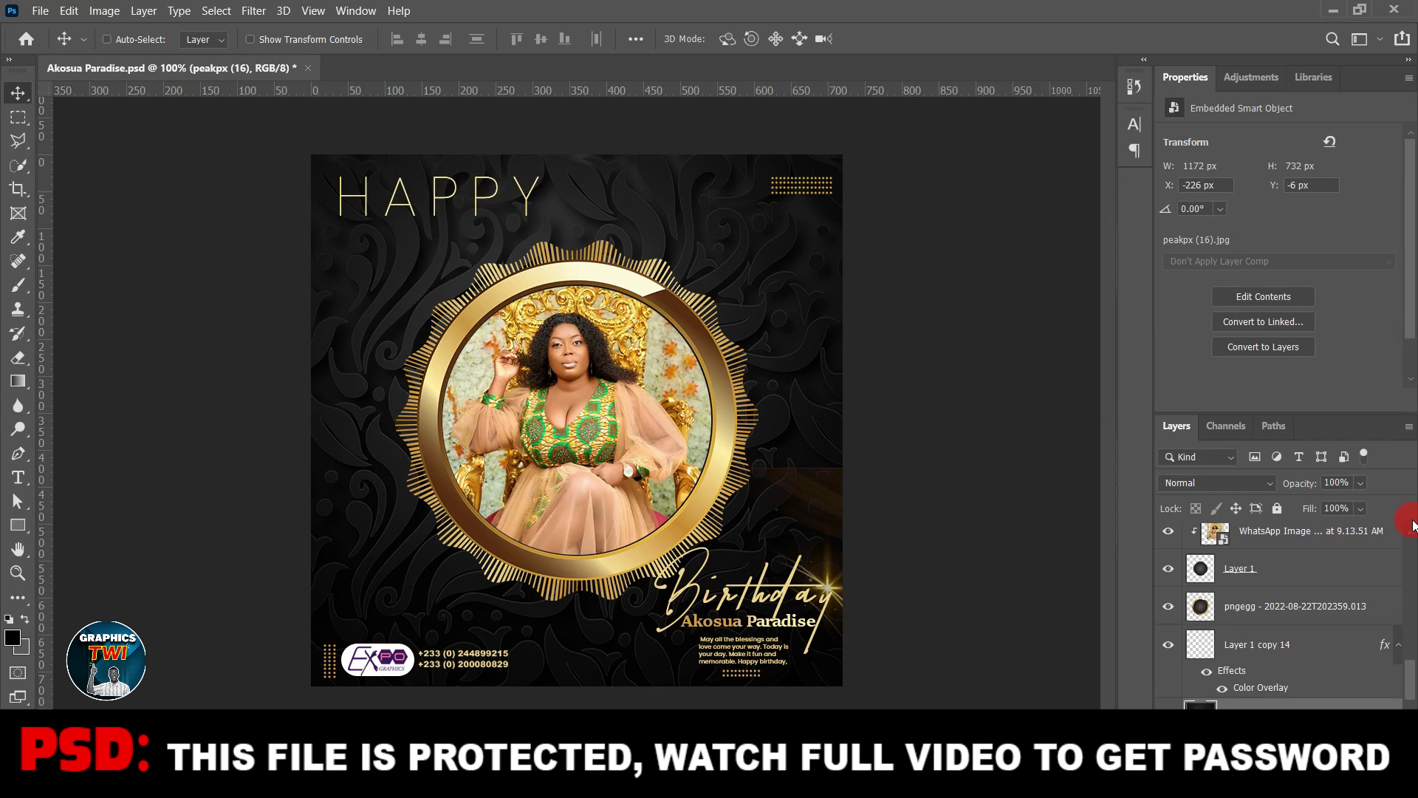
click(1409, 77)
click(1396, 109)
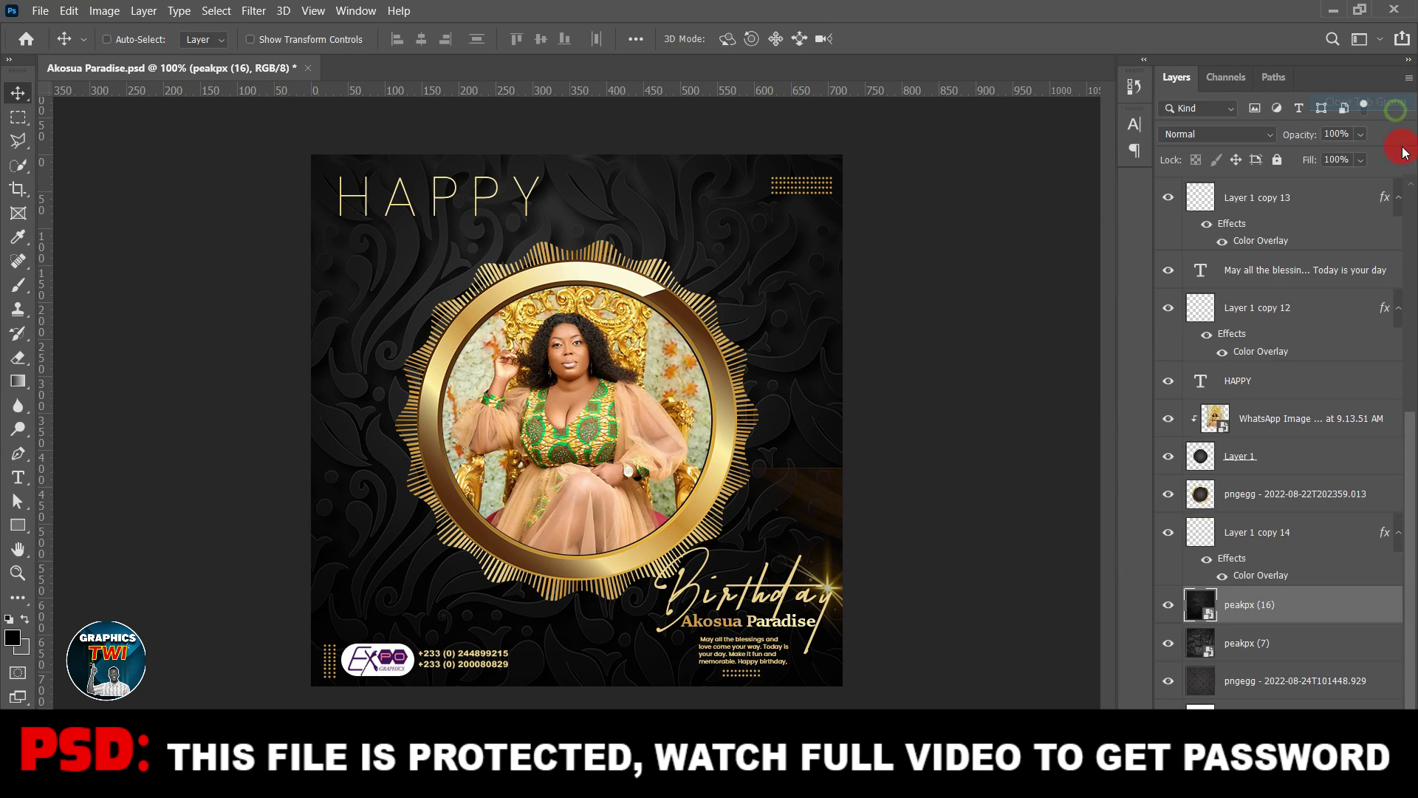
Step: Toggle the pngegg background, gold frame, portrait and HAPPY text layers off and on
click(1171, 679)
drag(1173, 681, 1168, 607)
click(1167, 607)
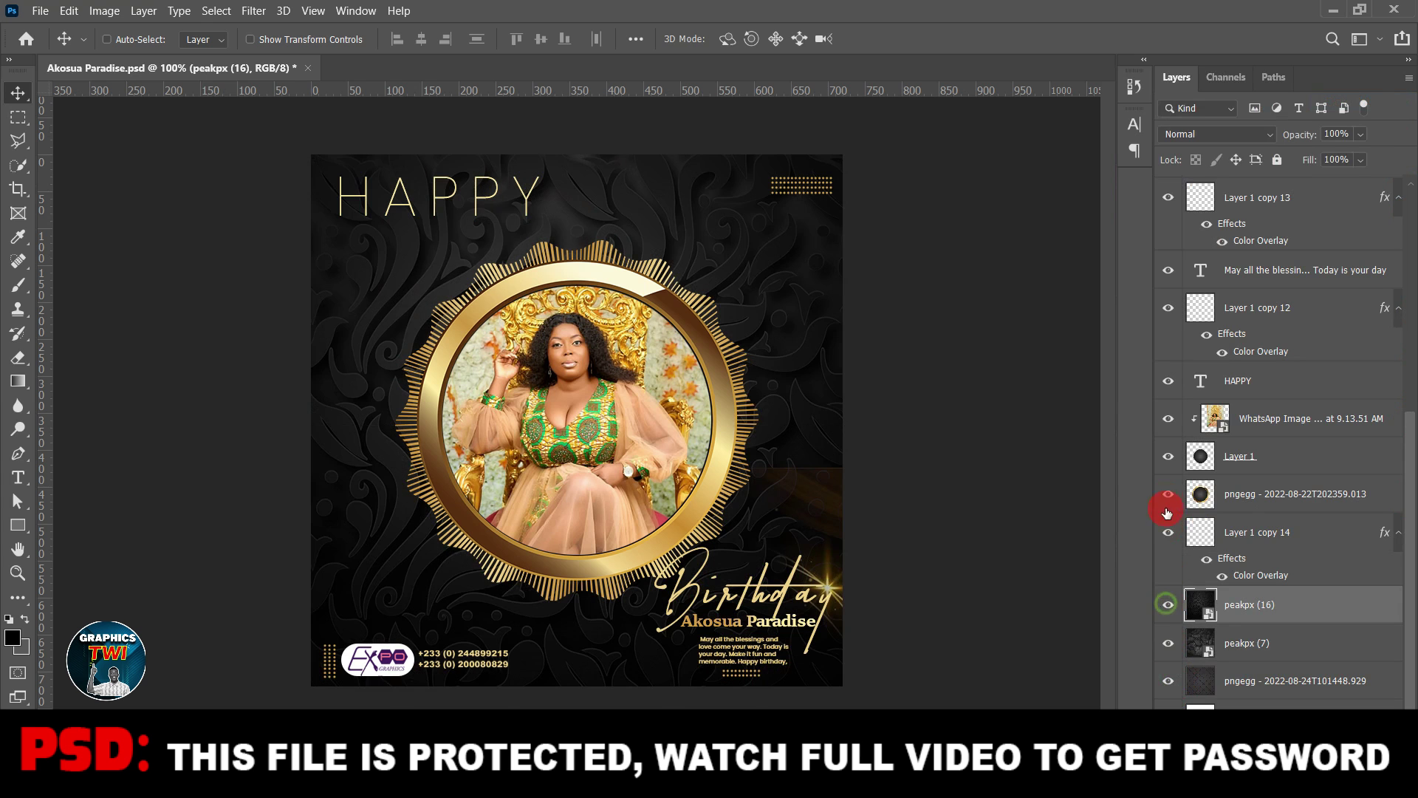
click(1168, 493)
click(1168, 494)
click(1169, 458)
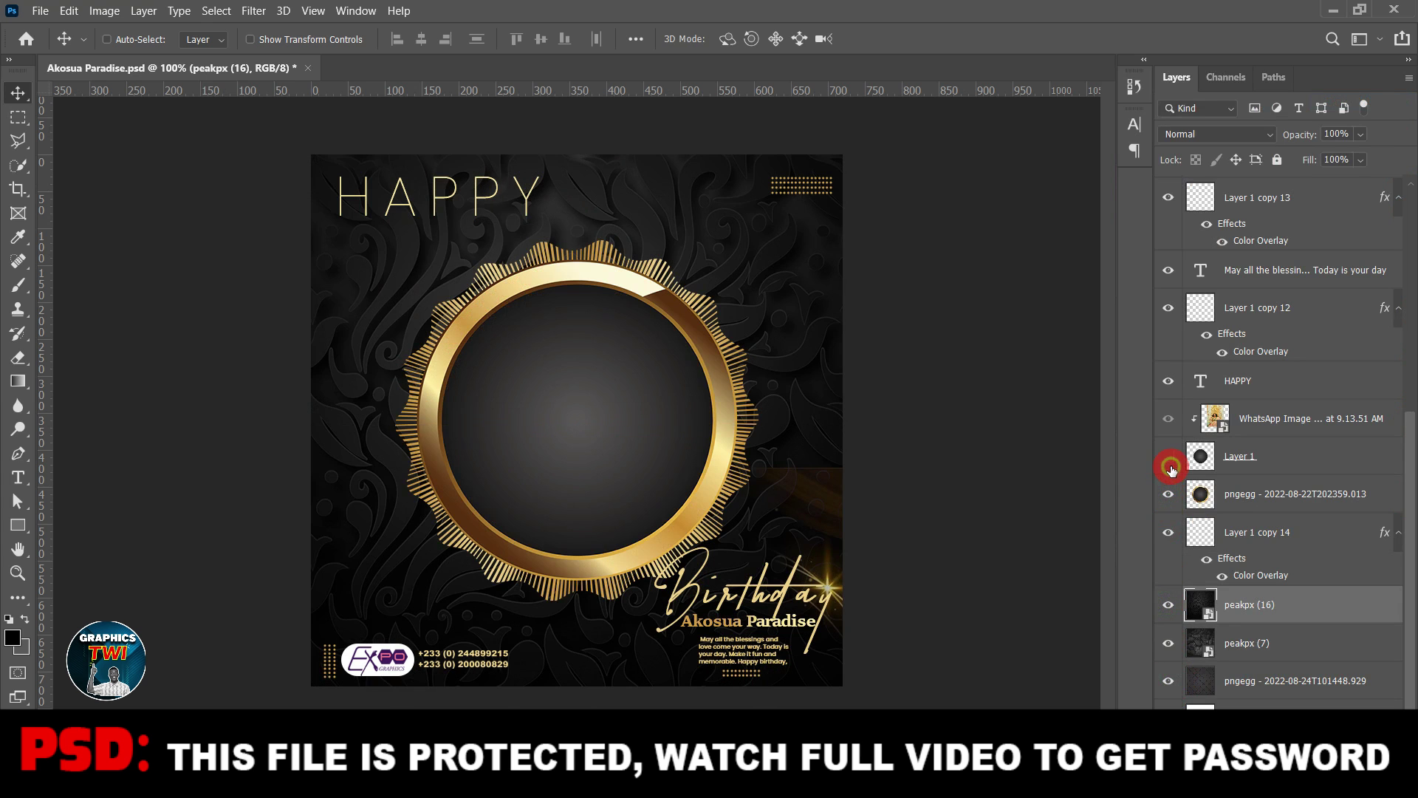
click(1171, 452)
click(1171, 420)
click(1171, 421)
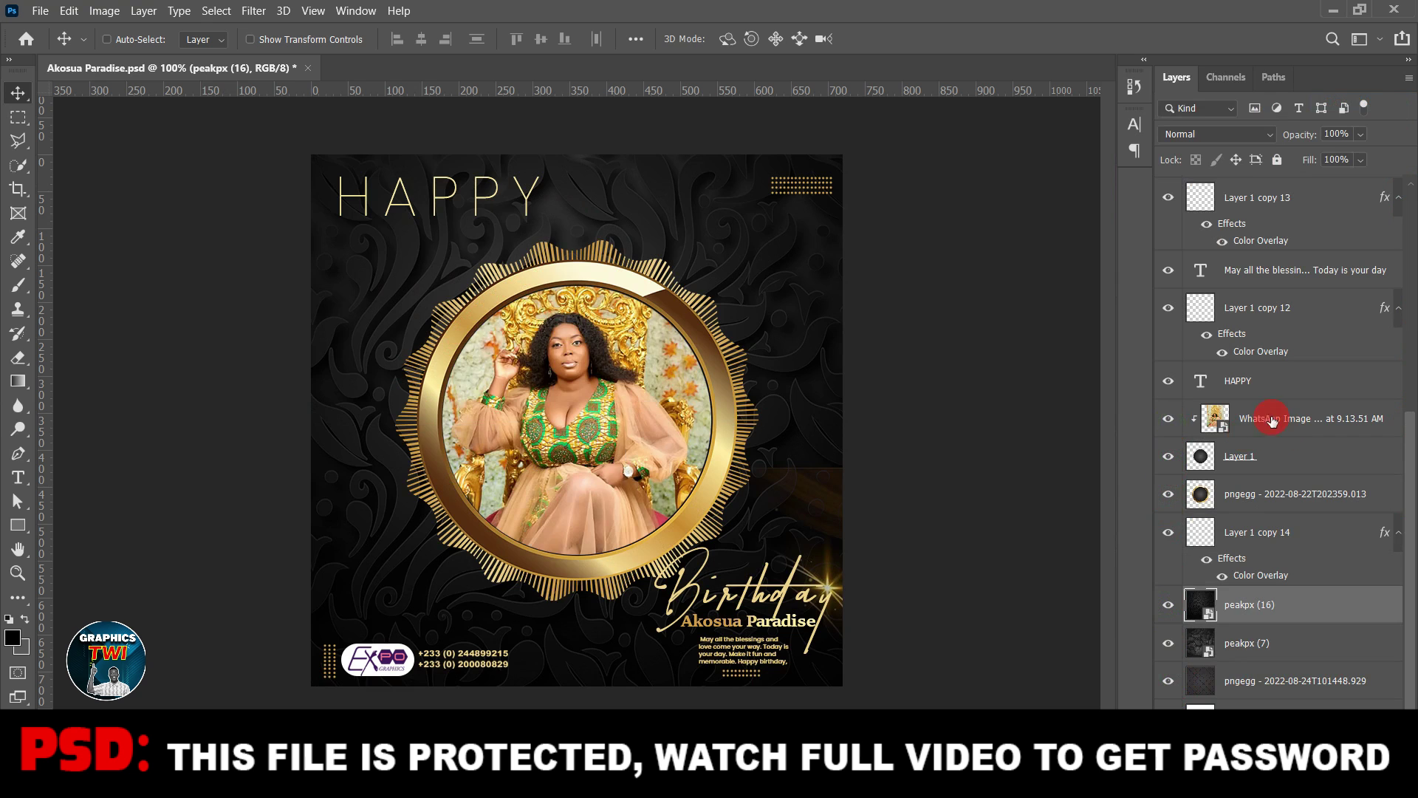
click(1168, 381)
click(1168, 379)
Step: Toggle the sparkles, both phone number and gold dotted strip layers off and on
scroll(1212, 367, up, 5)
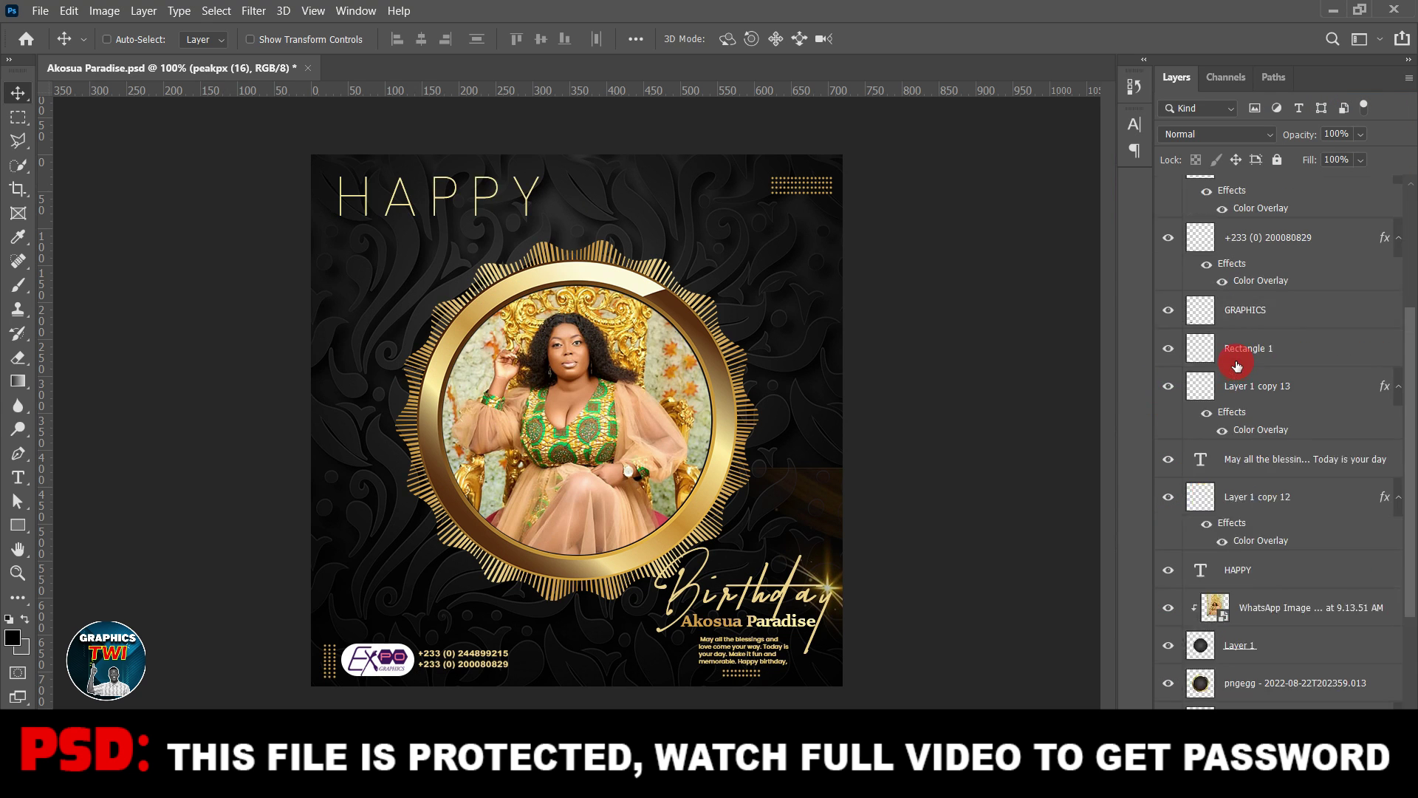
click(1169, 195)
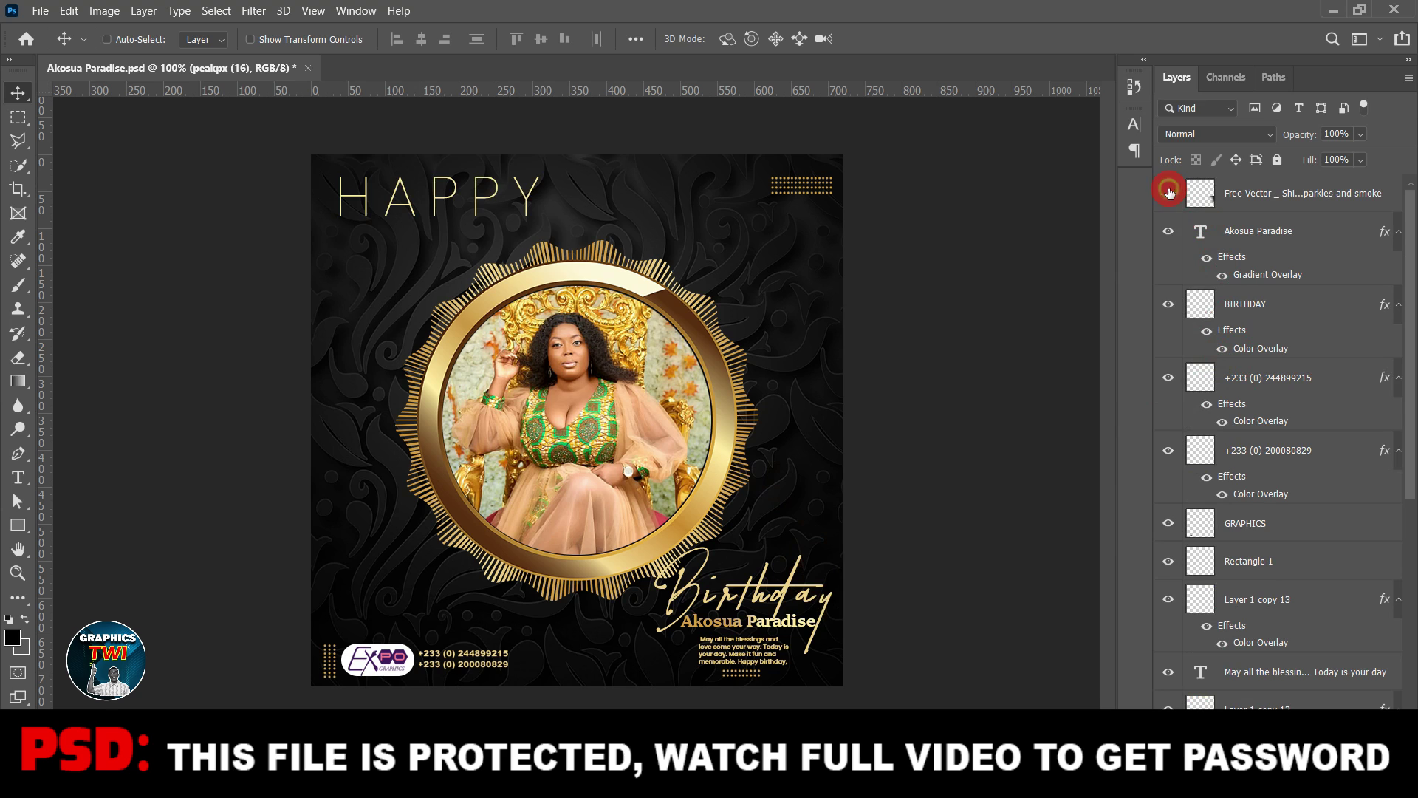
click(1169, 195)
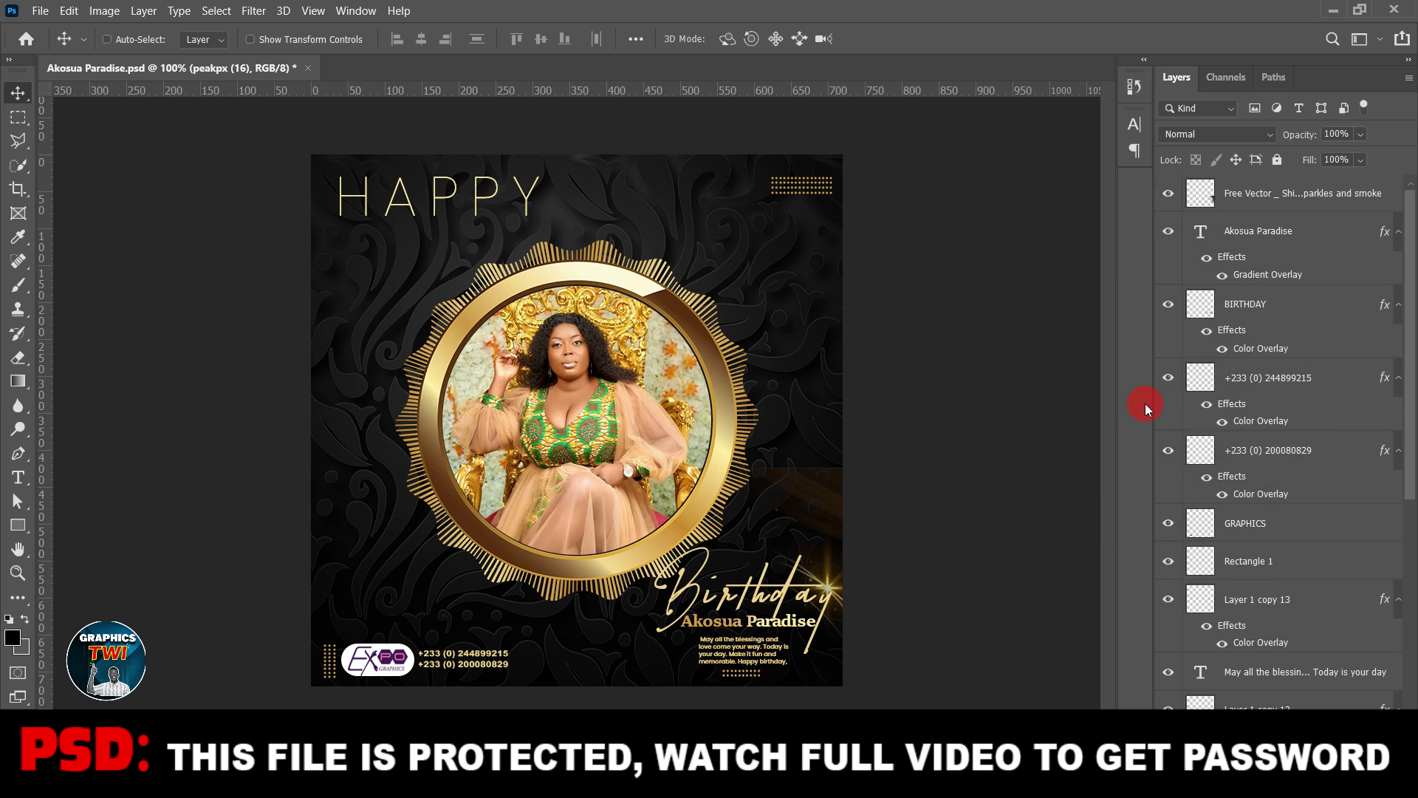
click(1179, 378)
click(1172, 378)
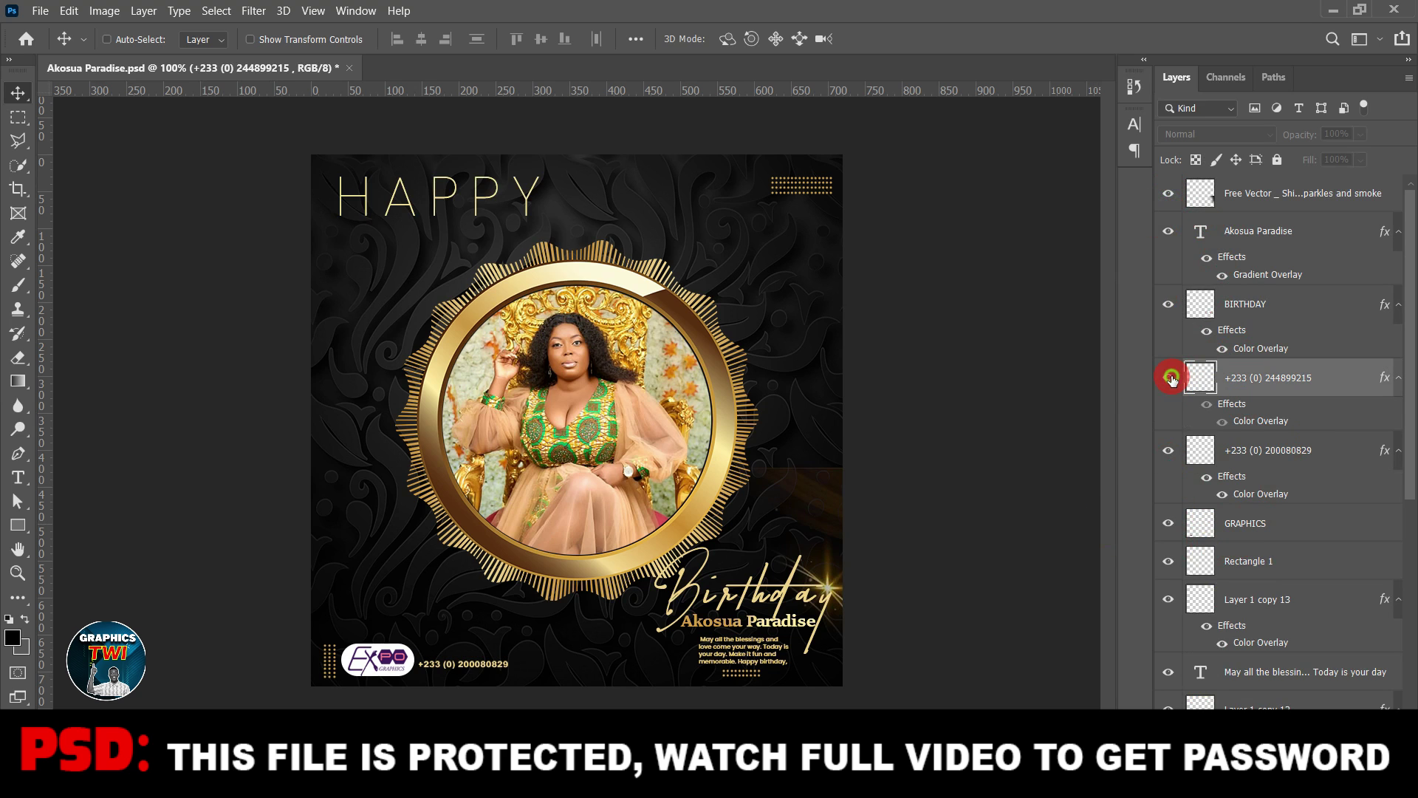
click(1172, 379)
click(1172, 452)
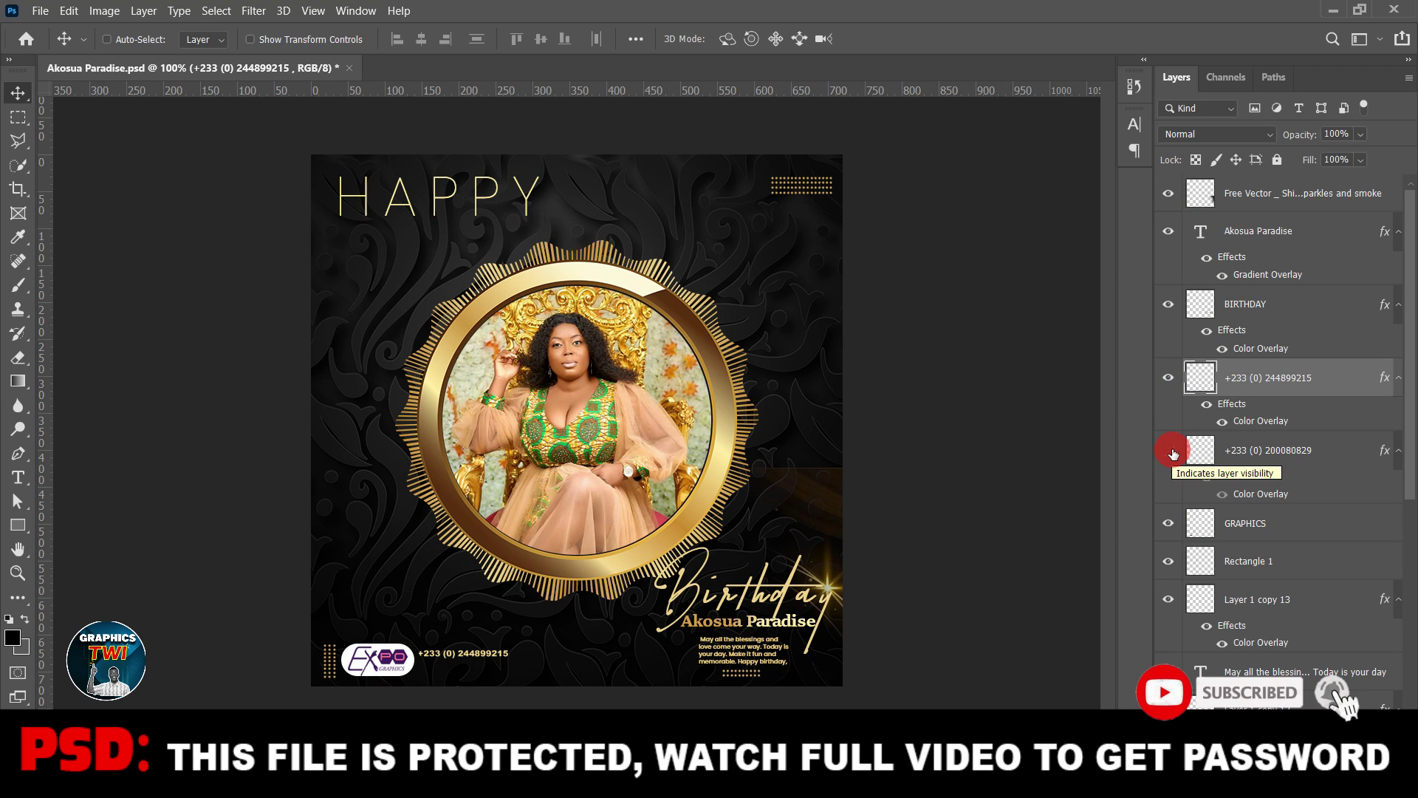
click(1172, 451)
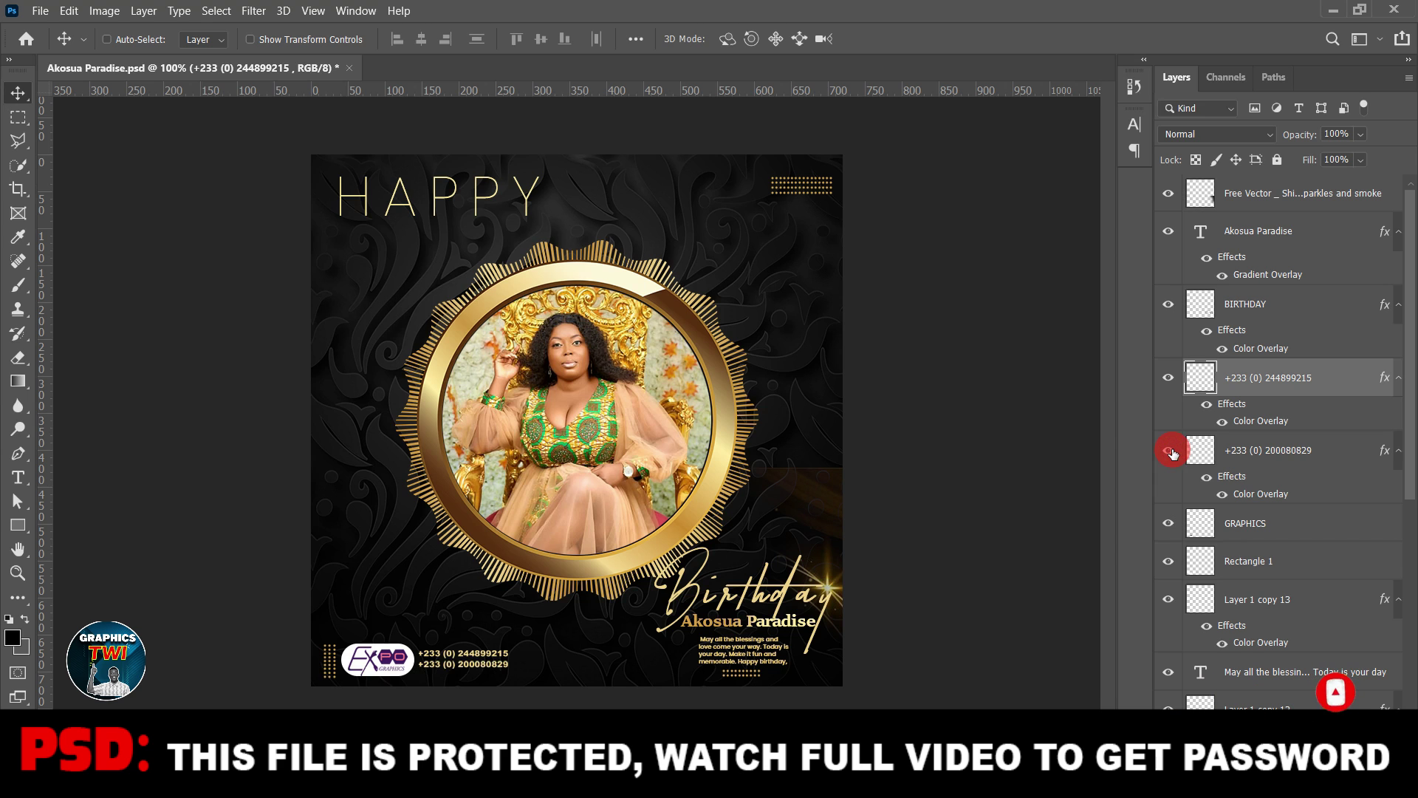
click(1171, 605)
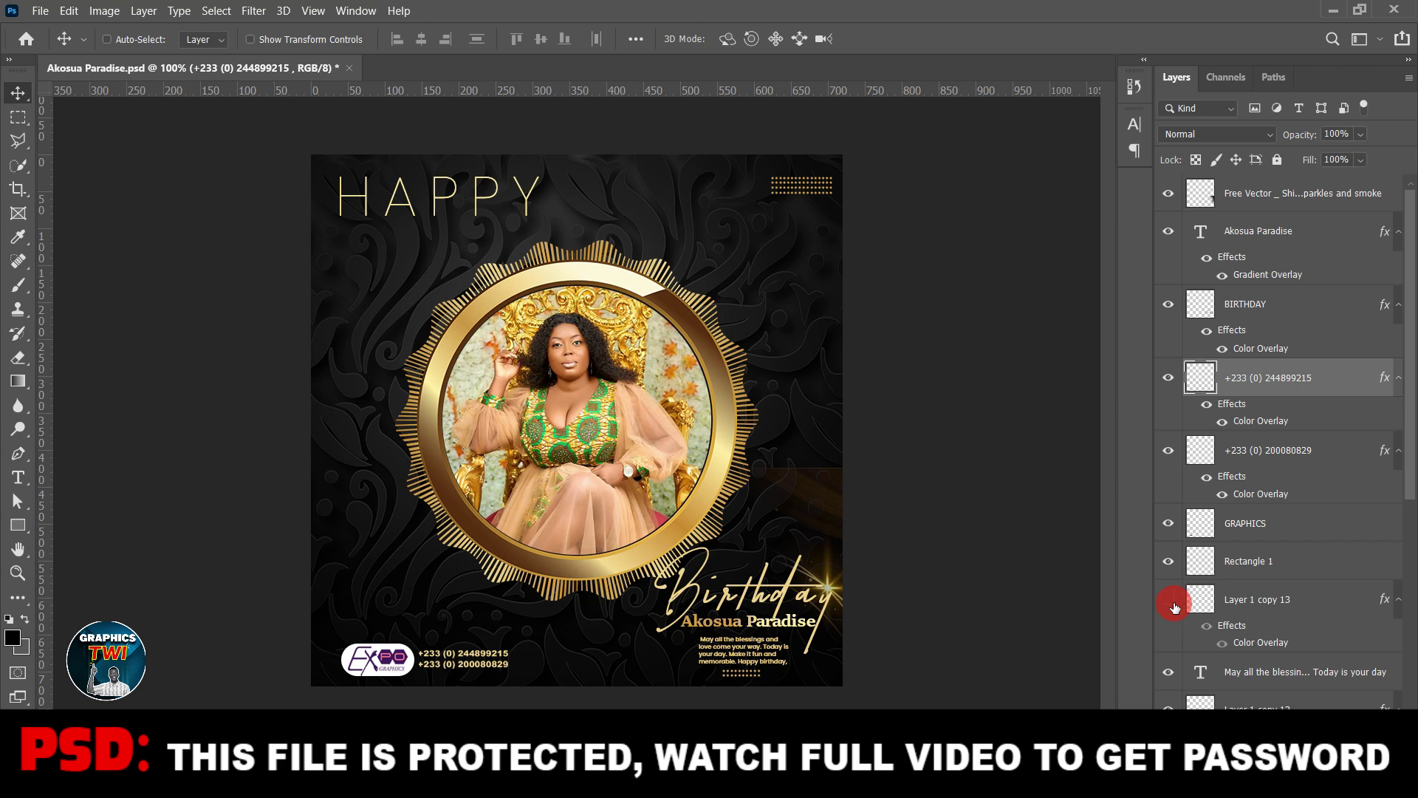
click(1164, 613)
Step: Close Akosua Paradise without saving and select BIRTHDAY 3.psd in the flyer folder
click(359, 70)
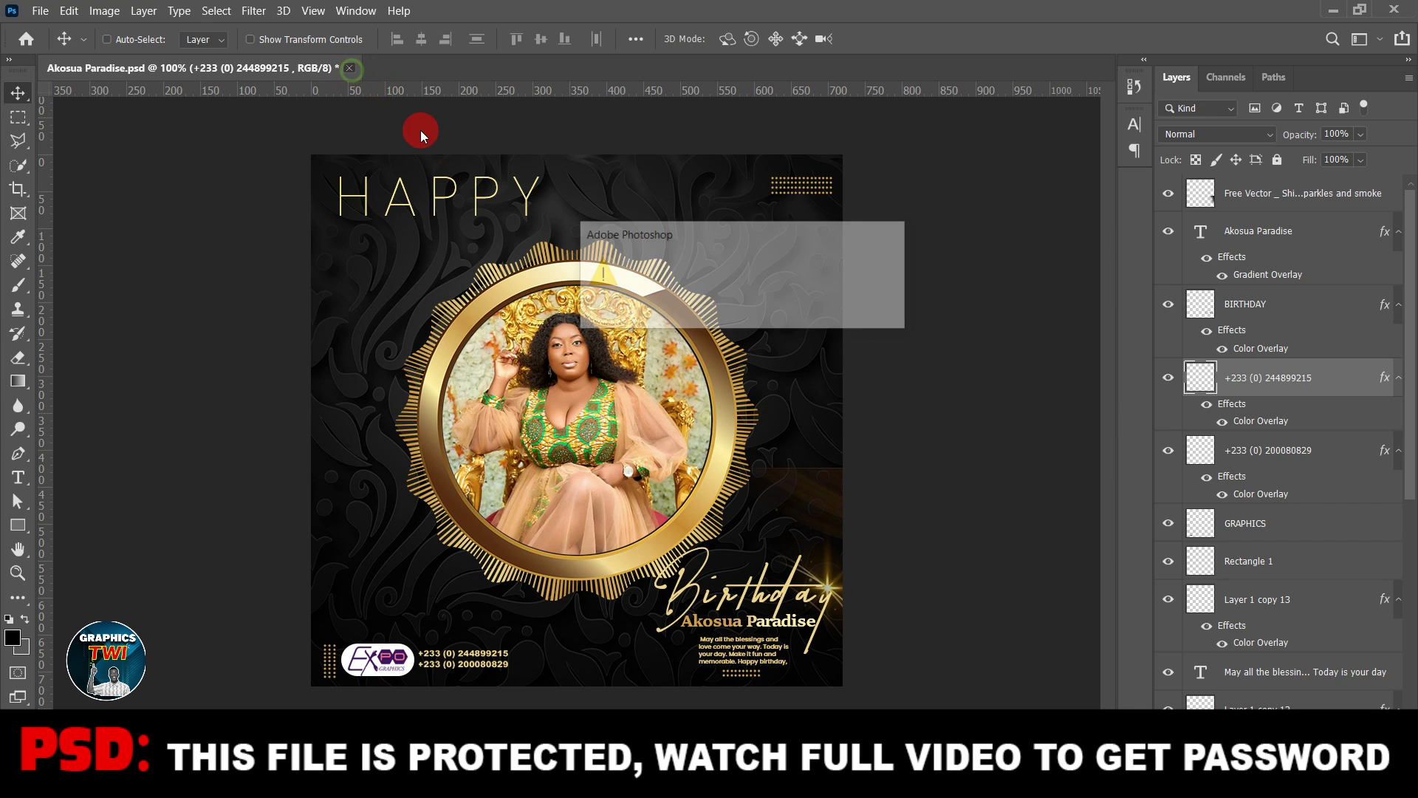
click(761, 317)
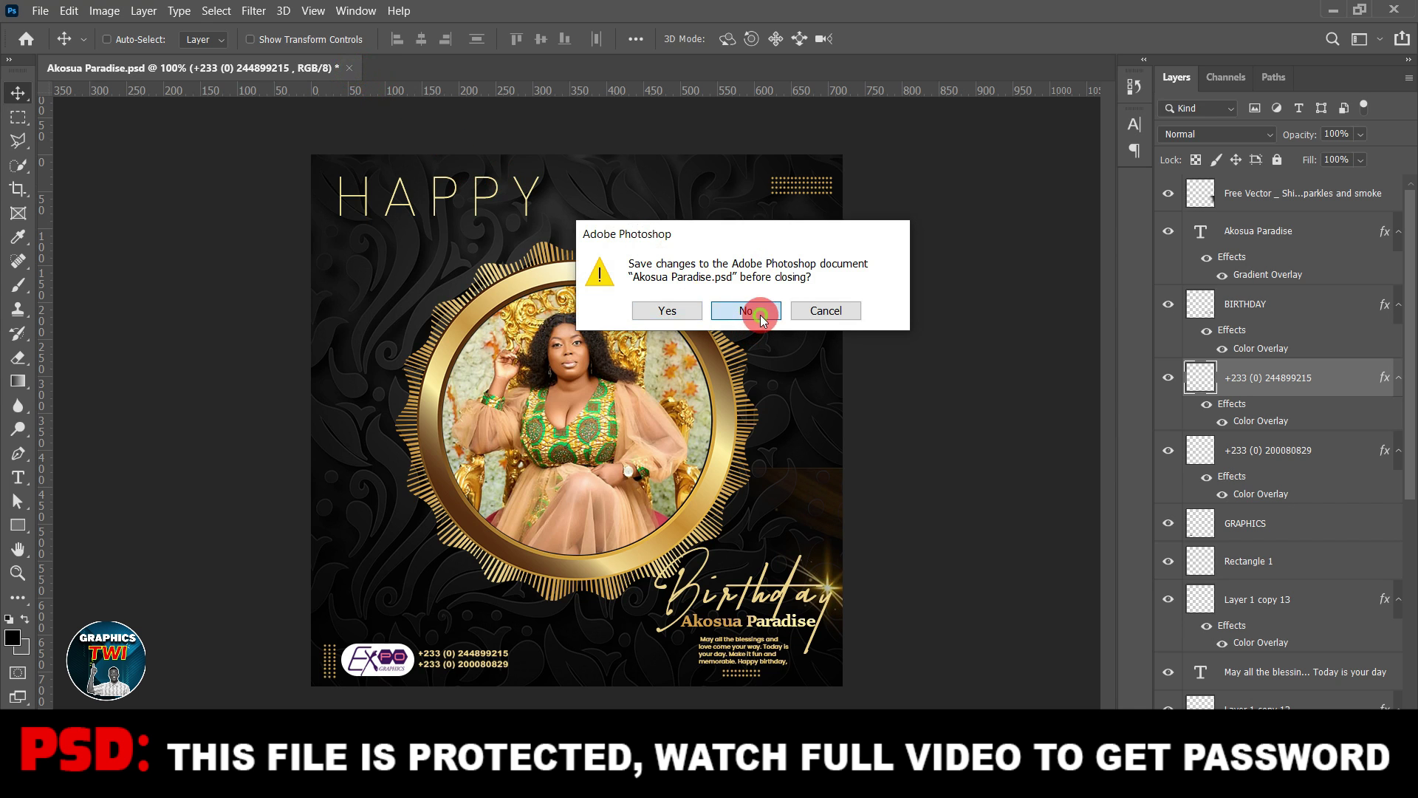
mouse_move(300, 782)
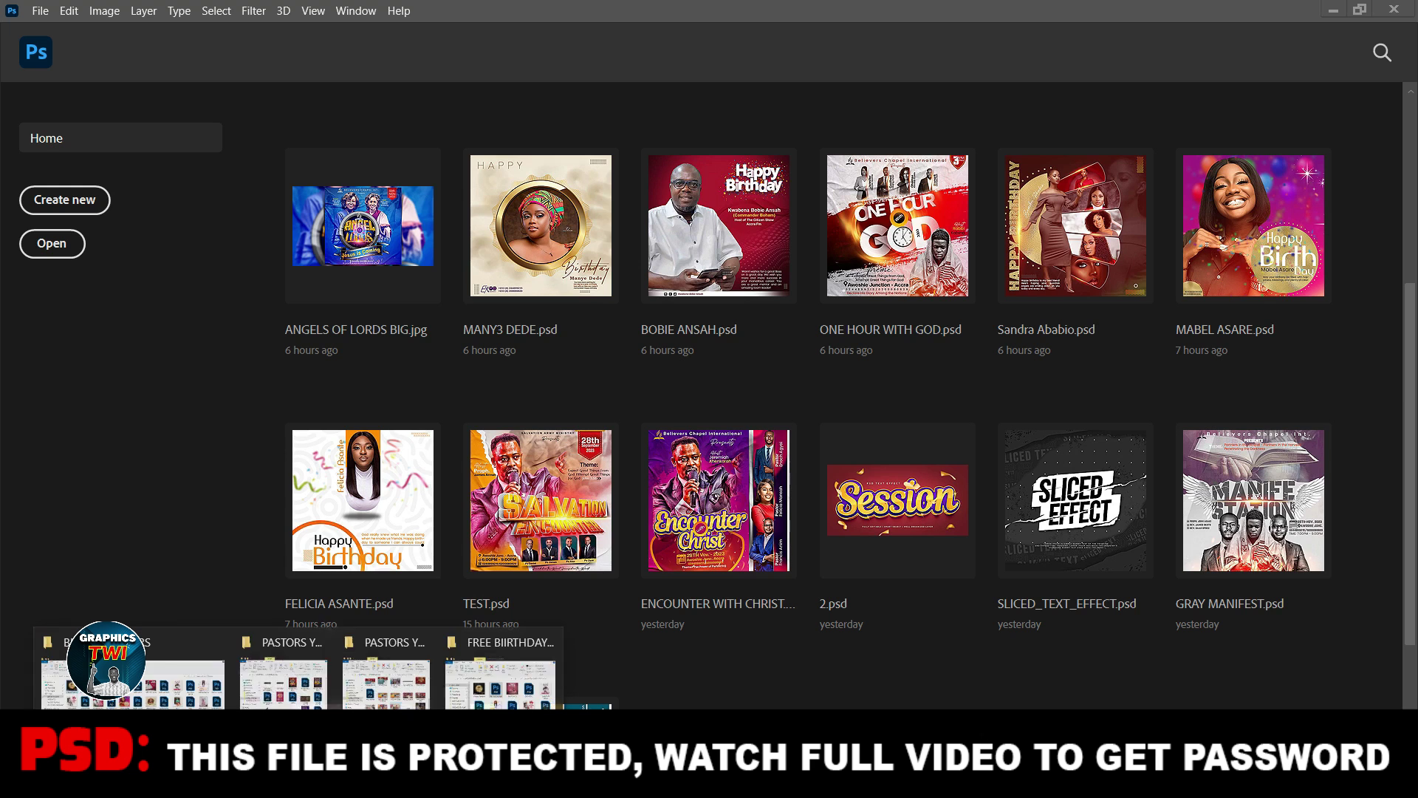
click(455, 706)
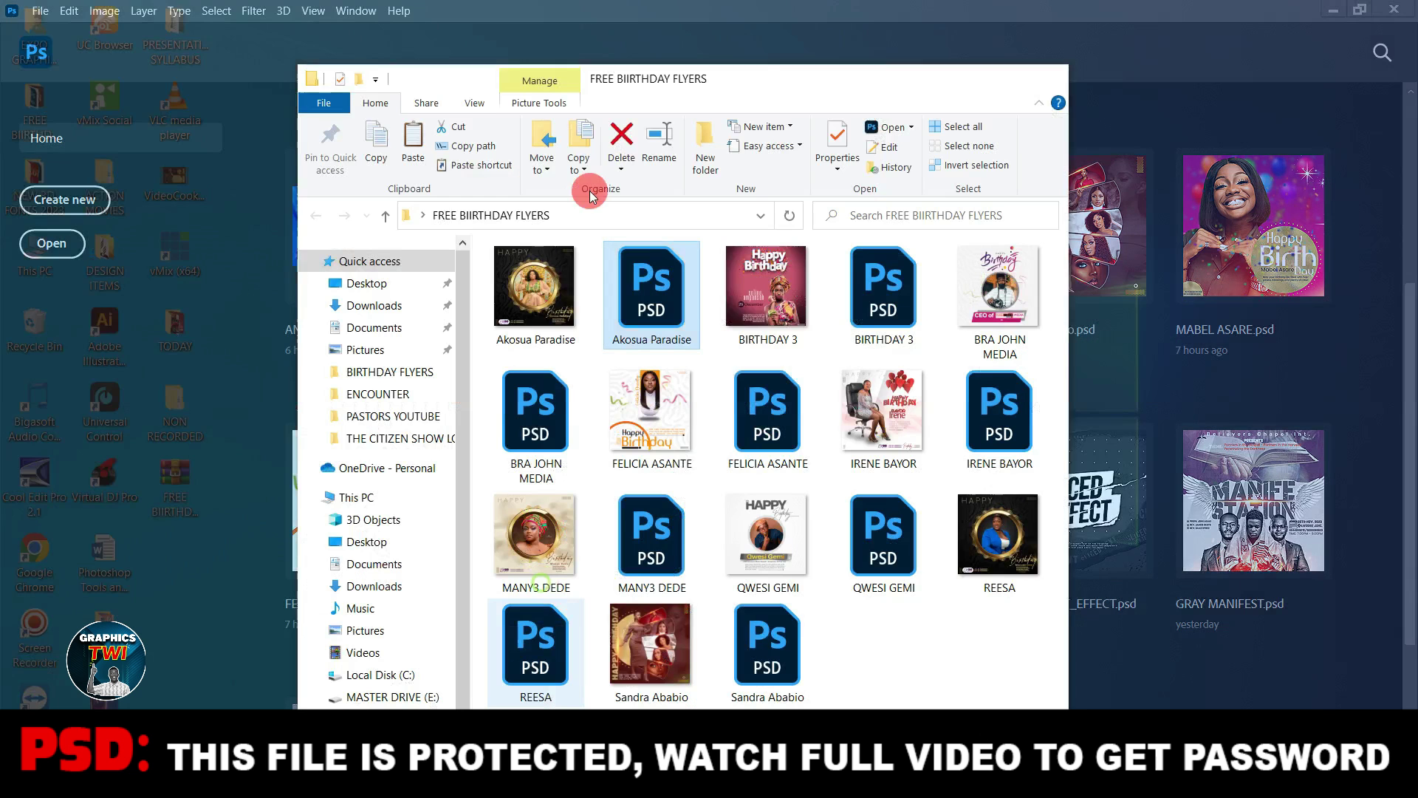
click(890, 311)
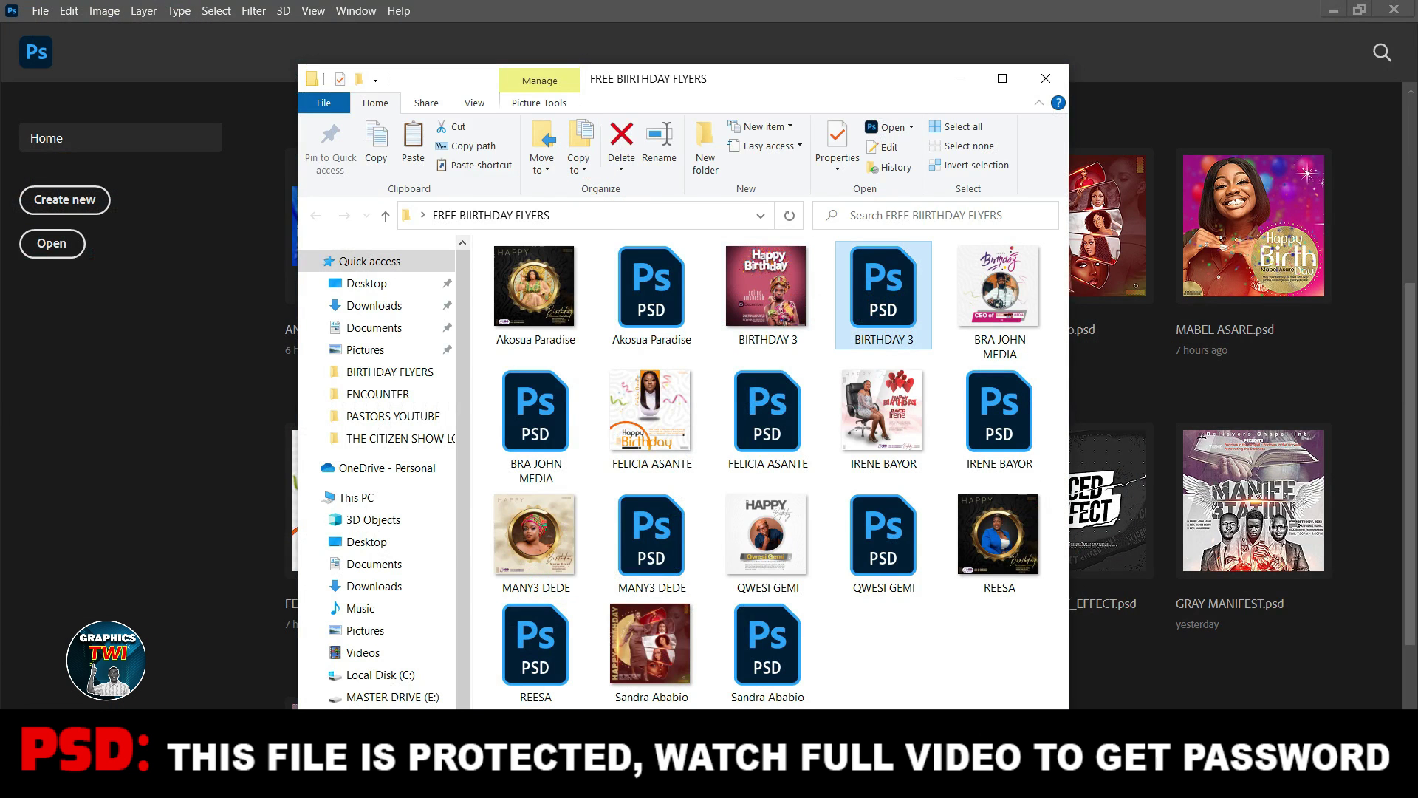
Step: Open BIRTHDAY 3.psd and toggle its dark vignette, Pngtree halftone and pink background layers
key(Return)
click(821, 318)
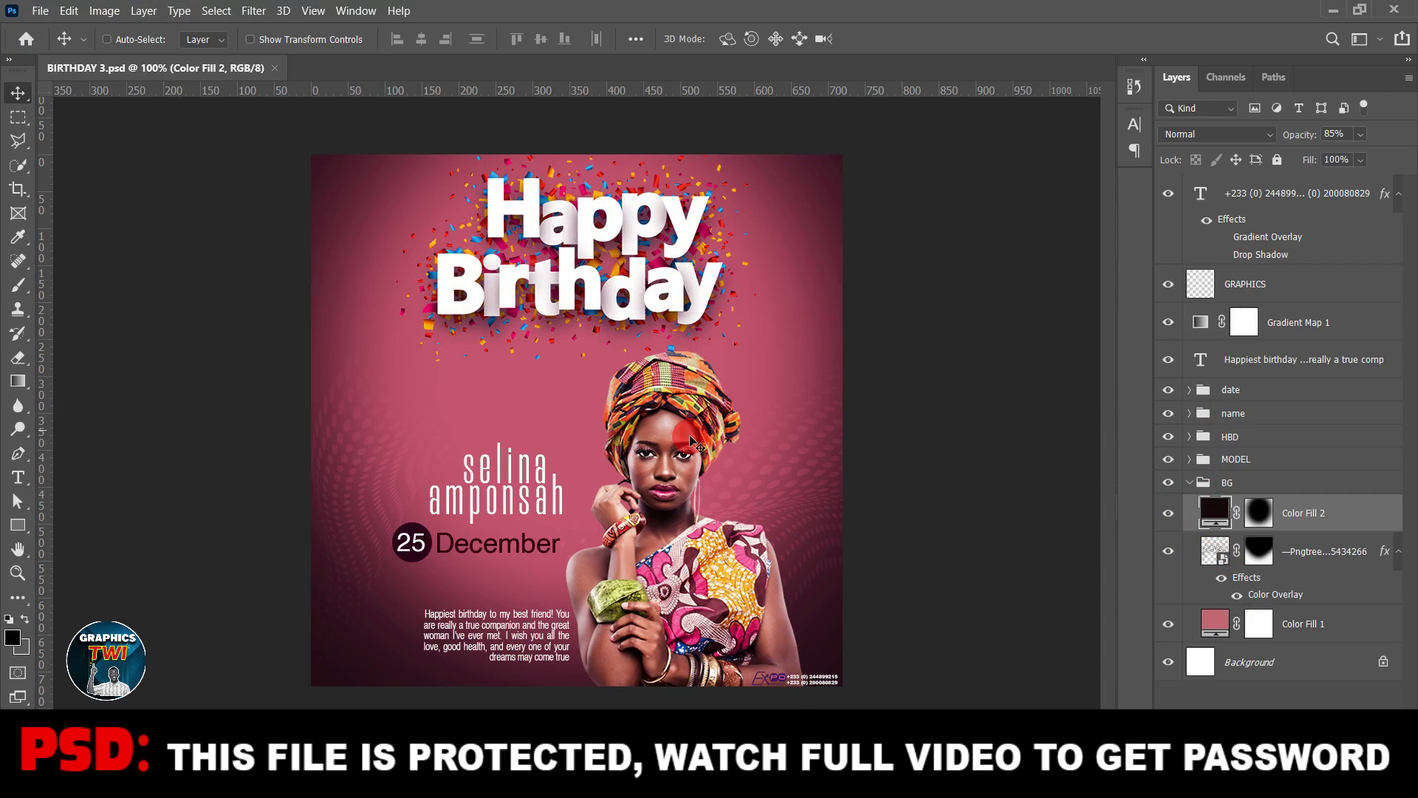
click(1165, 516)
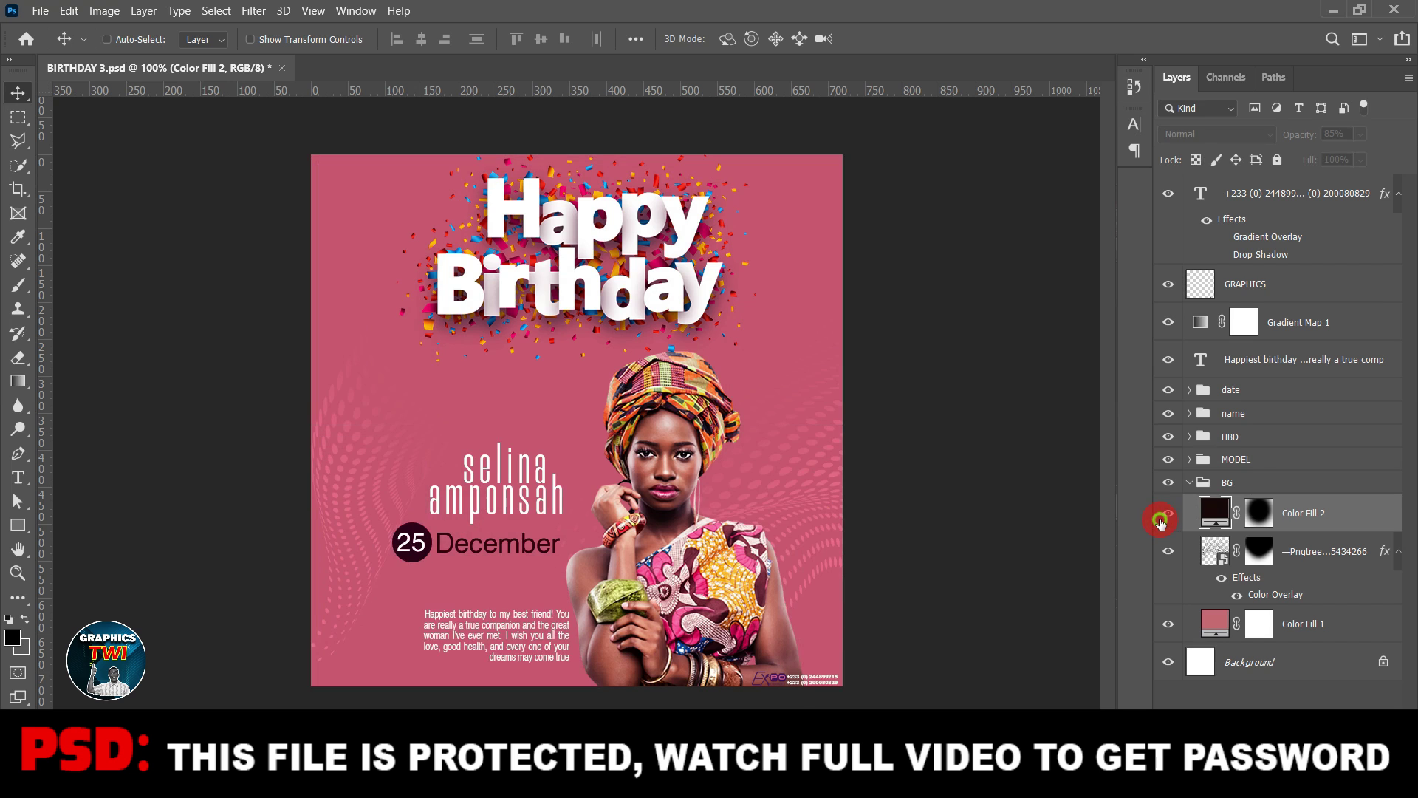
click(1163, 517)
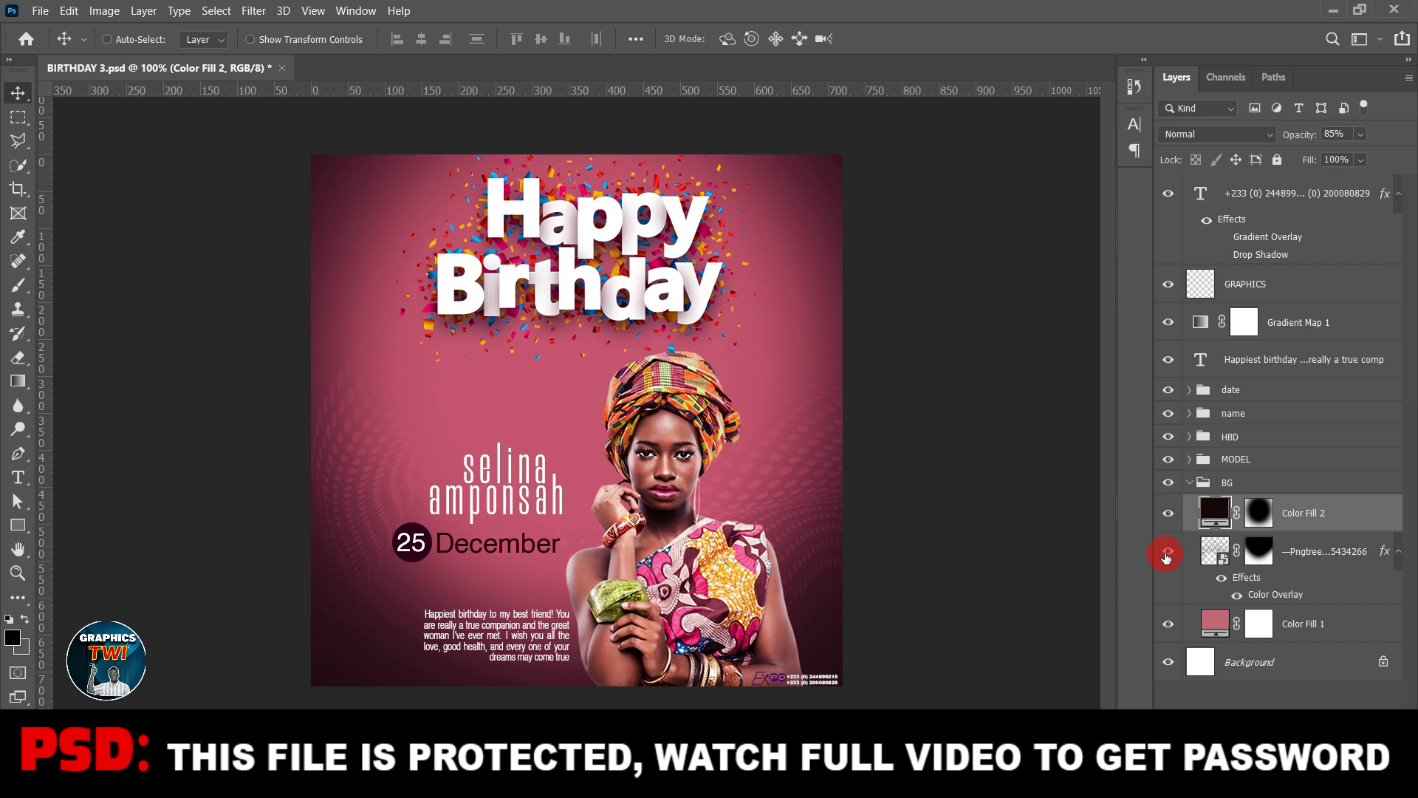
click(1166, 553)
click(1162, 629)
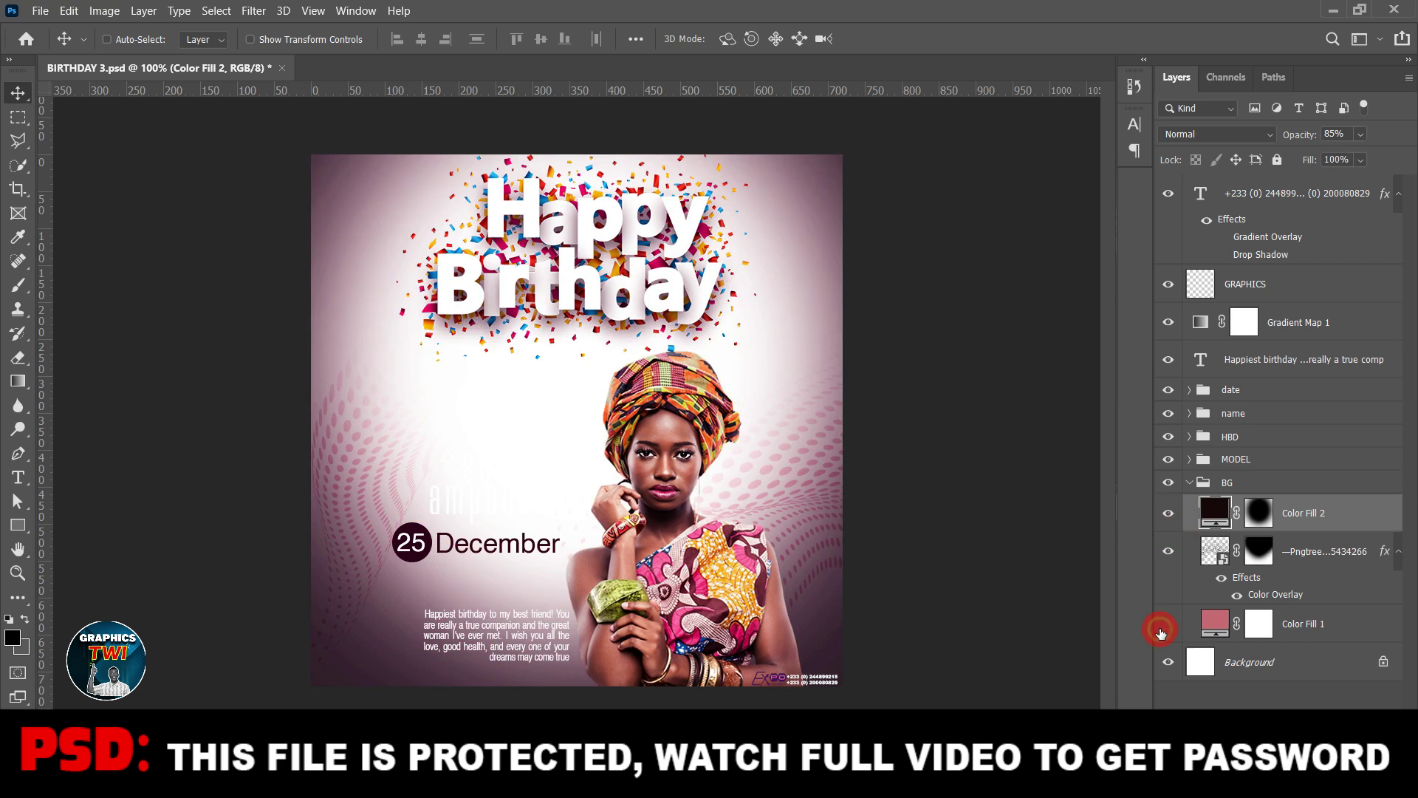
click(1165, 628)
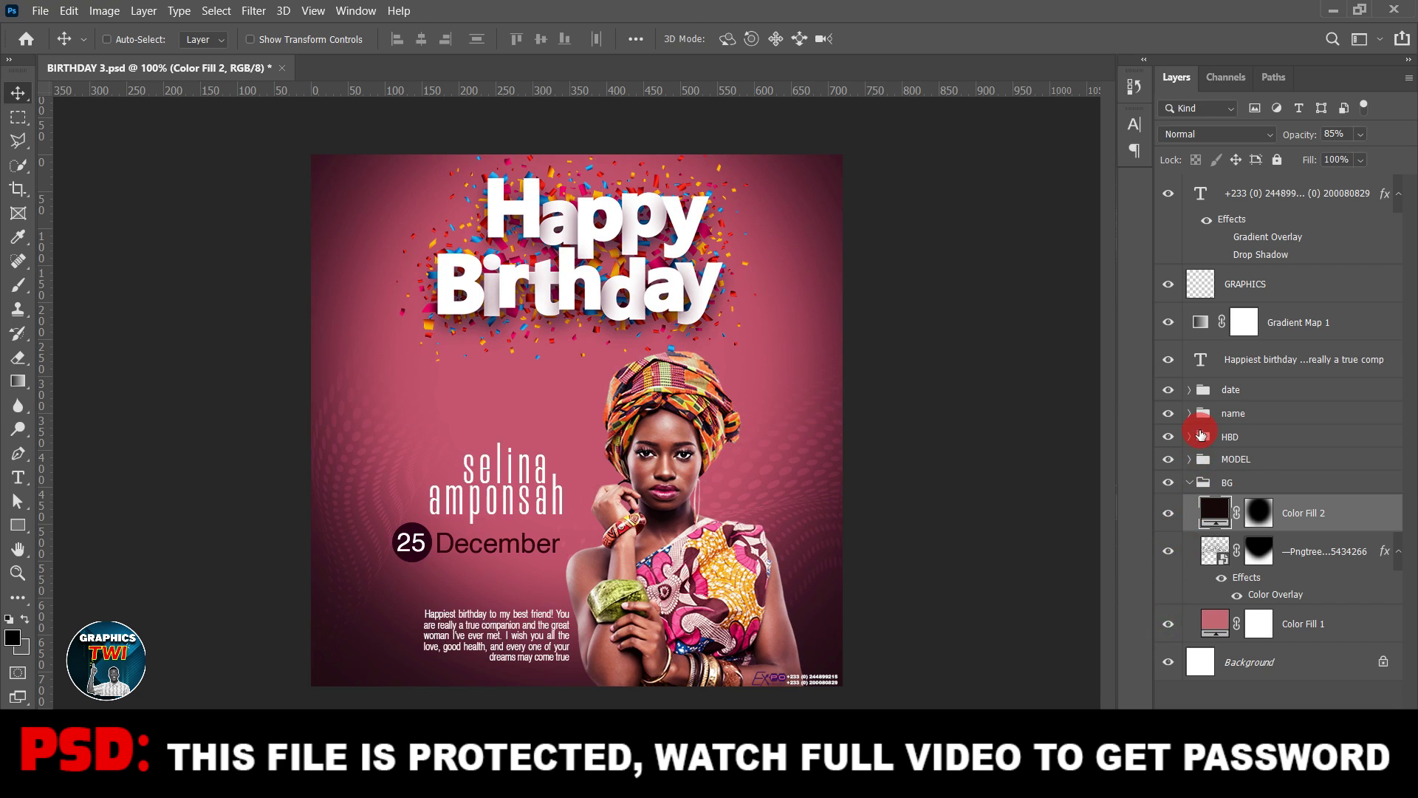
Step: Toggle the phone-number text, EXPO logo, Gradient Map 1 and birthday message layers off and on
click(1170, 198)
click(1170, 198)
click(1167, 286)
click(1167, 286)
click(1168, 323)
click(1168, 322)
click(1169, 360)
click(1173, 361)
Step: Toggle the name, HBD and model photo groups, then close BIRTHDAY 3 without saving
click(1173, 413)
click(1168, 414)
click(1164, 437)
click(1166, 439)
click(1162, 458)
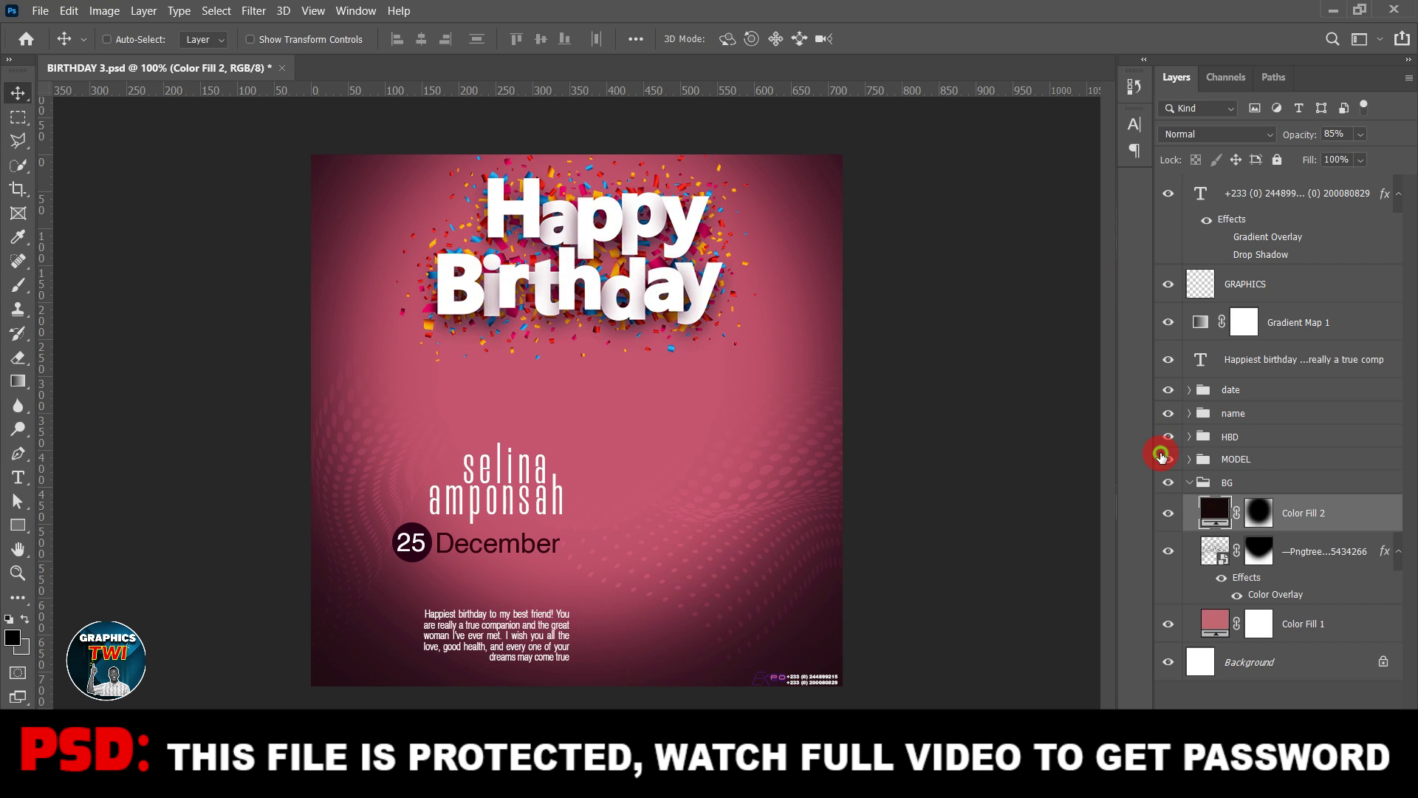
click(1162, 458)
click(1162, 458)
click(1162, 458)
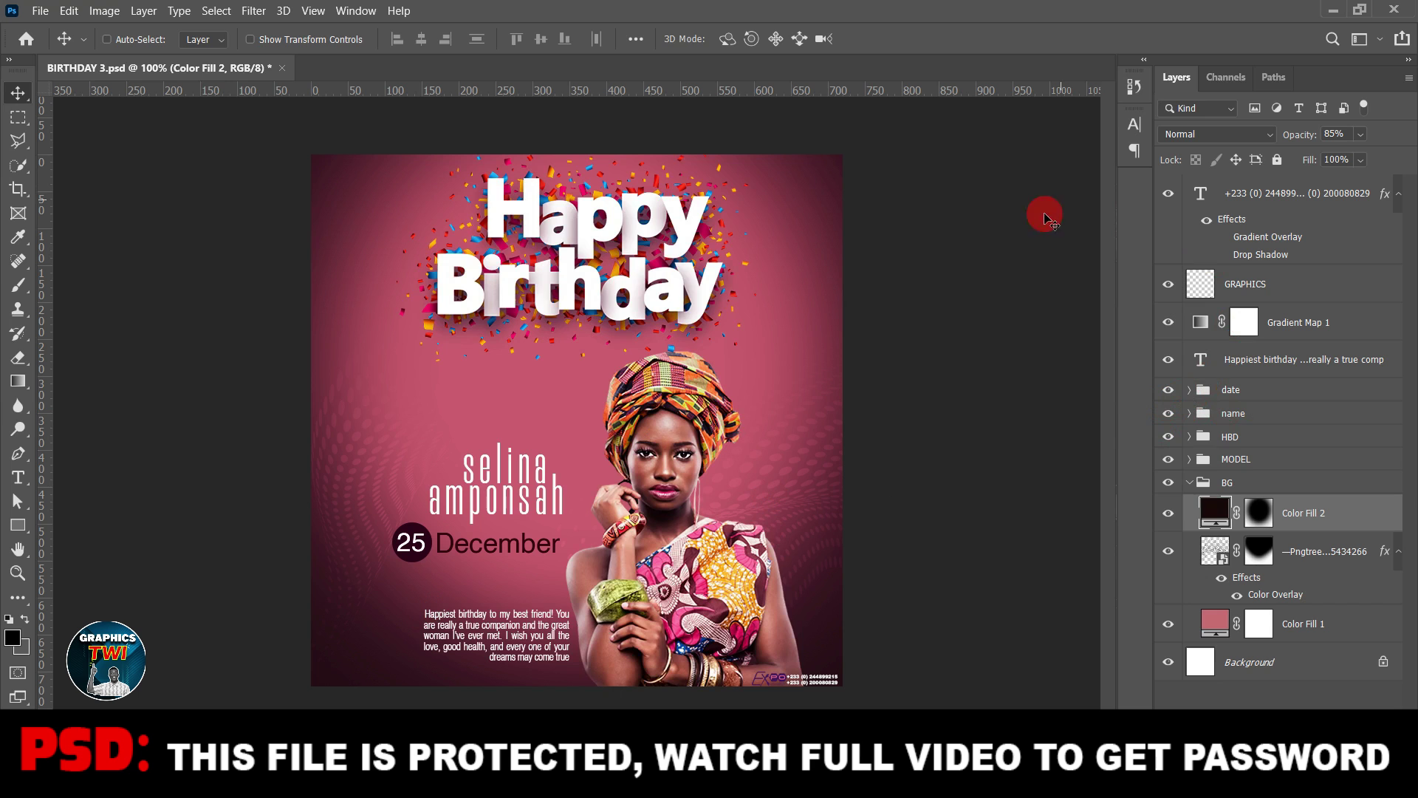
click(286, 71)
click(739, 303)
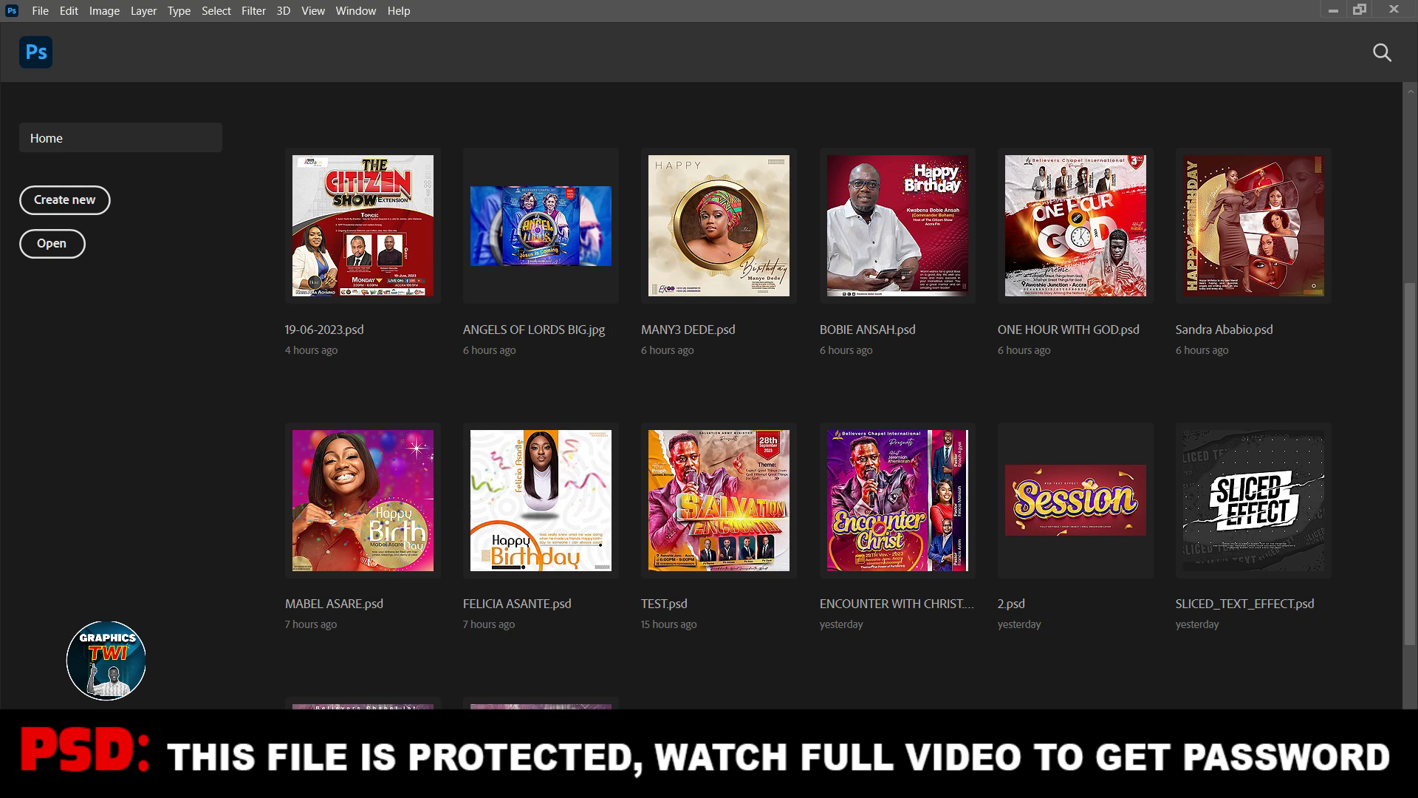
click(484, 680)
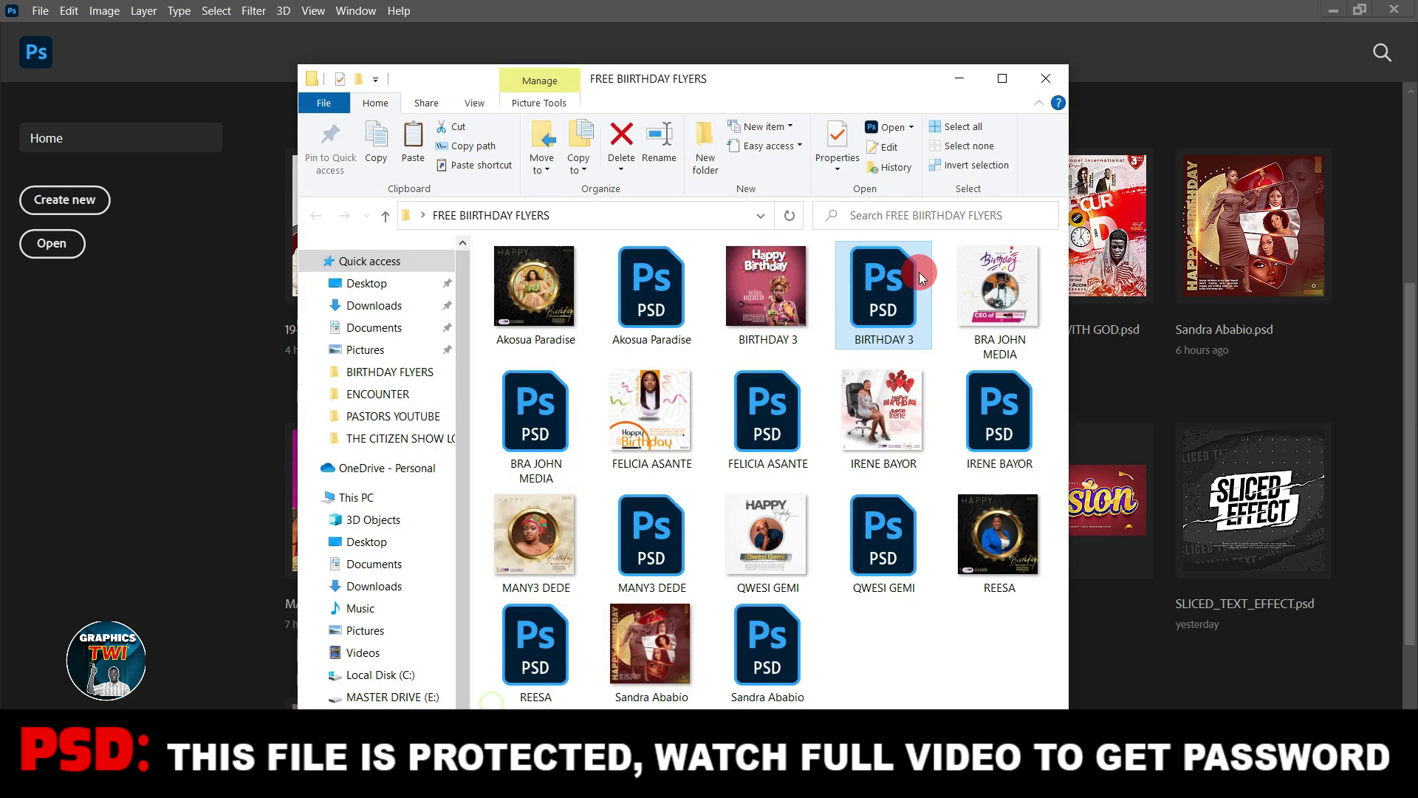
click(536, 414)
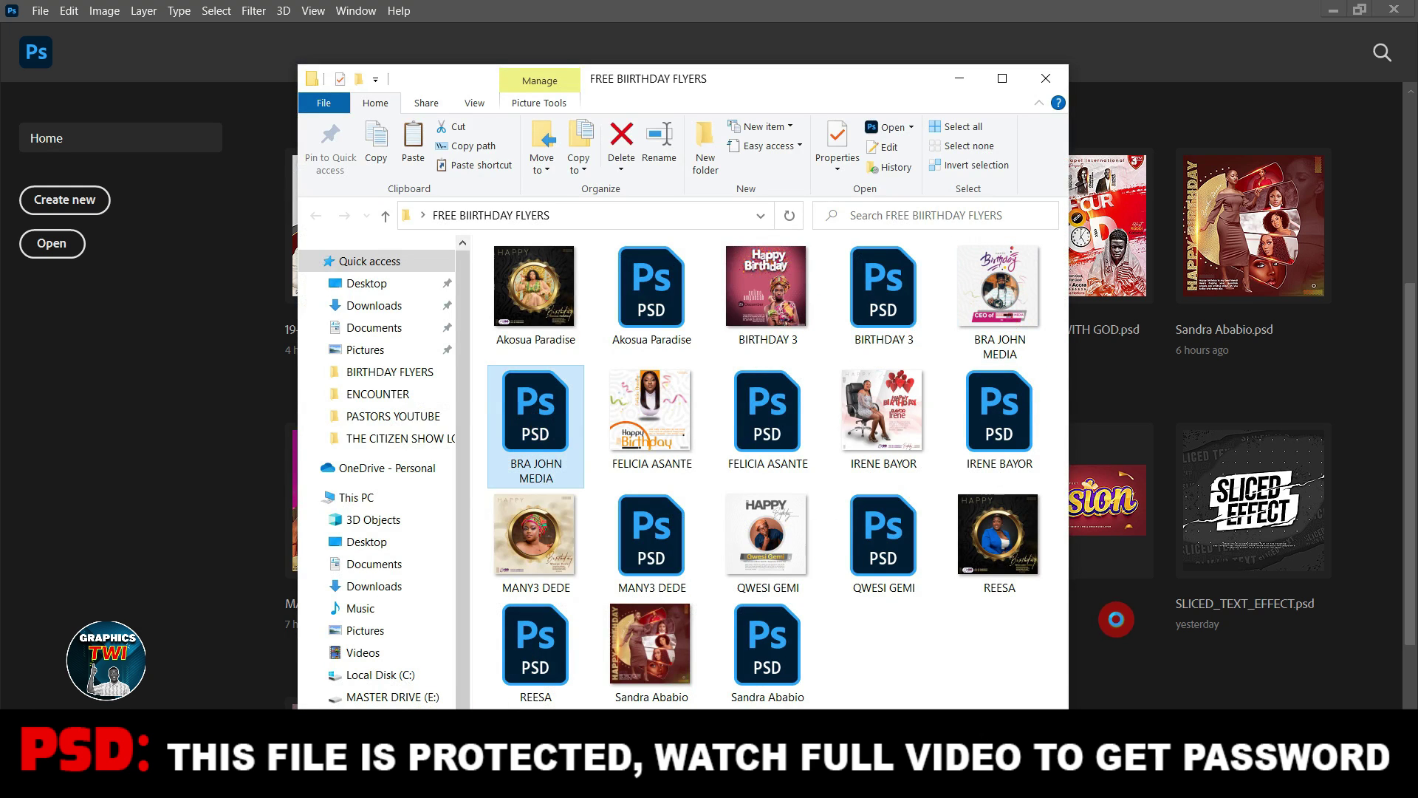
click(1111, 678)
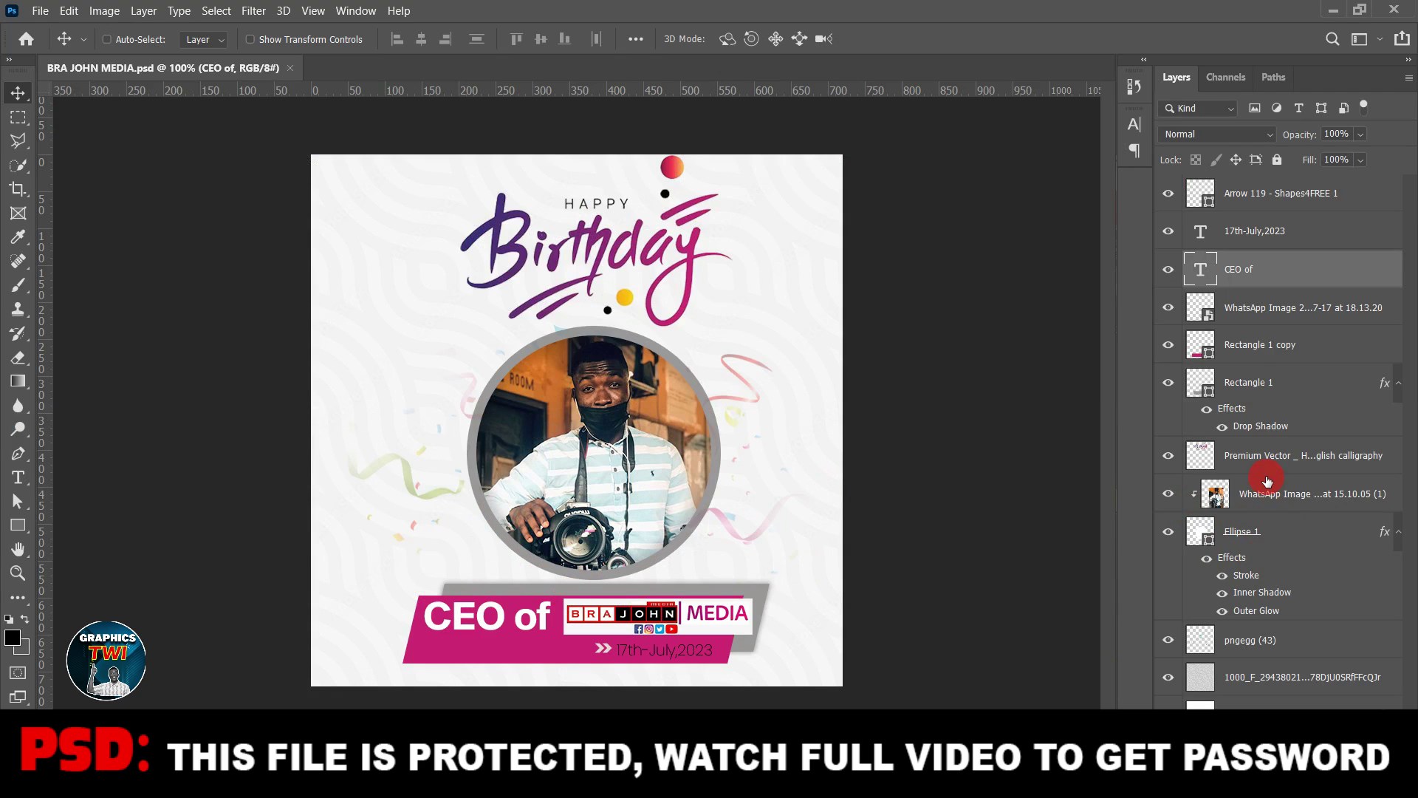
click(1168, 639)
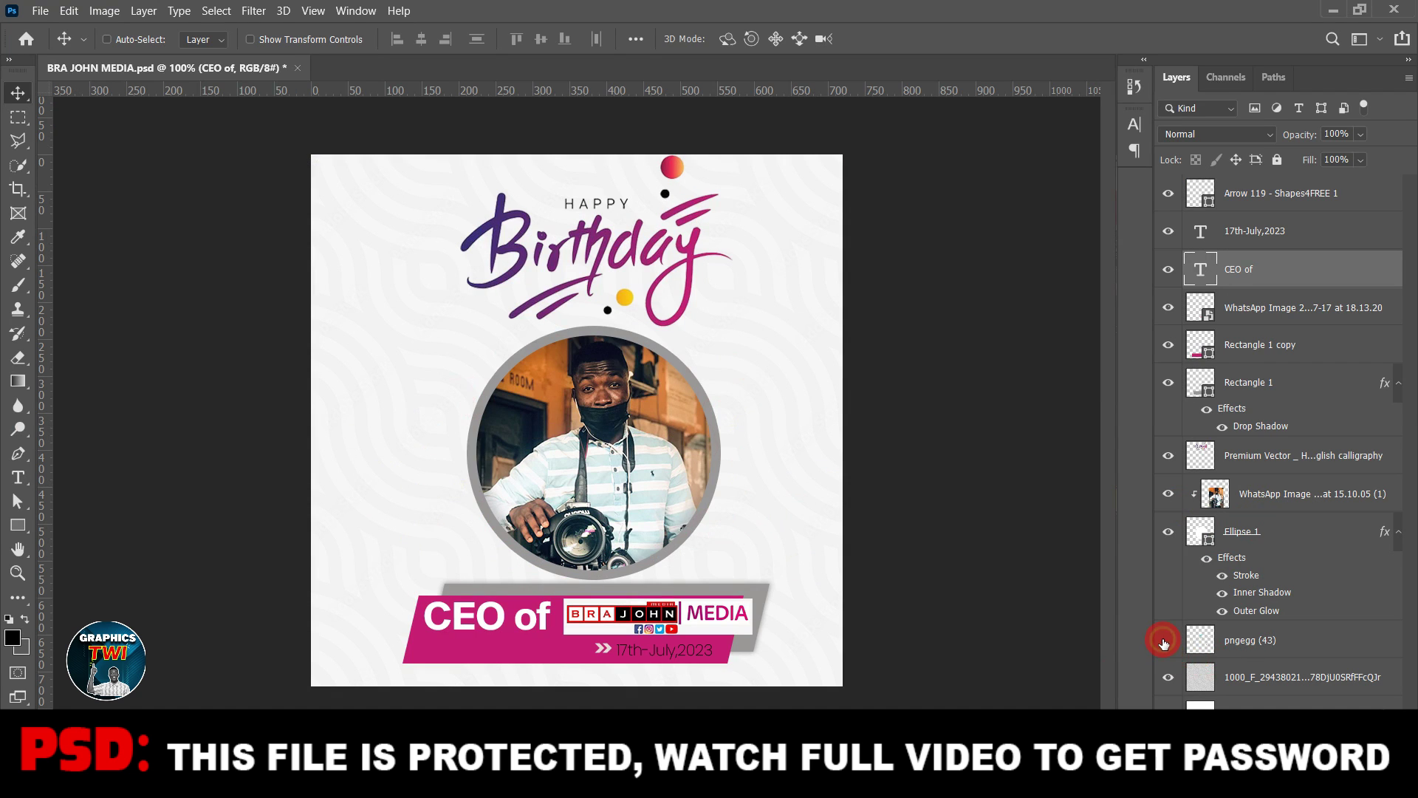
click(1168, 640)
click(1168, 525)
click(1168, 525)
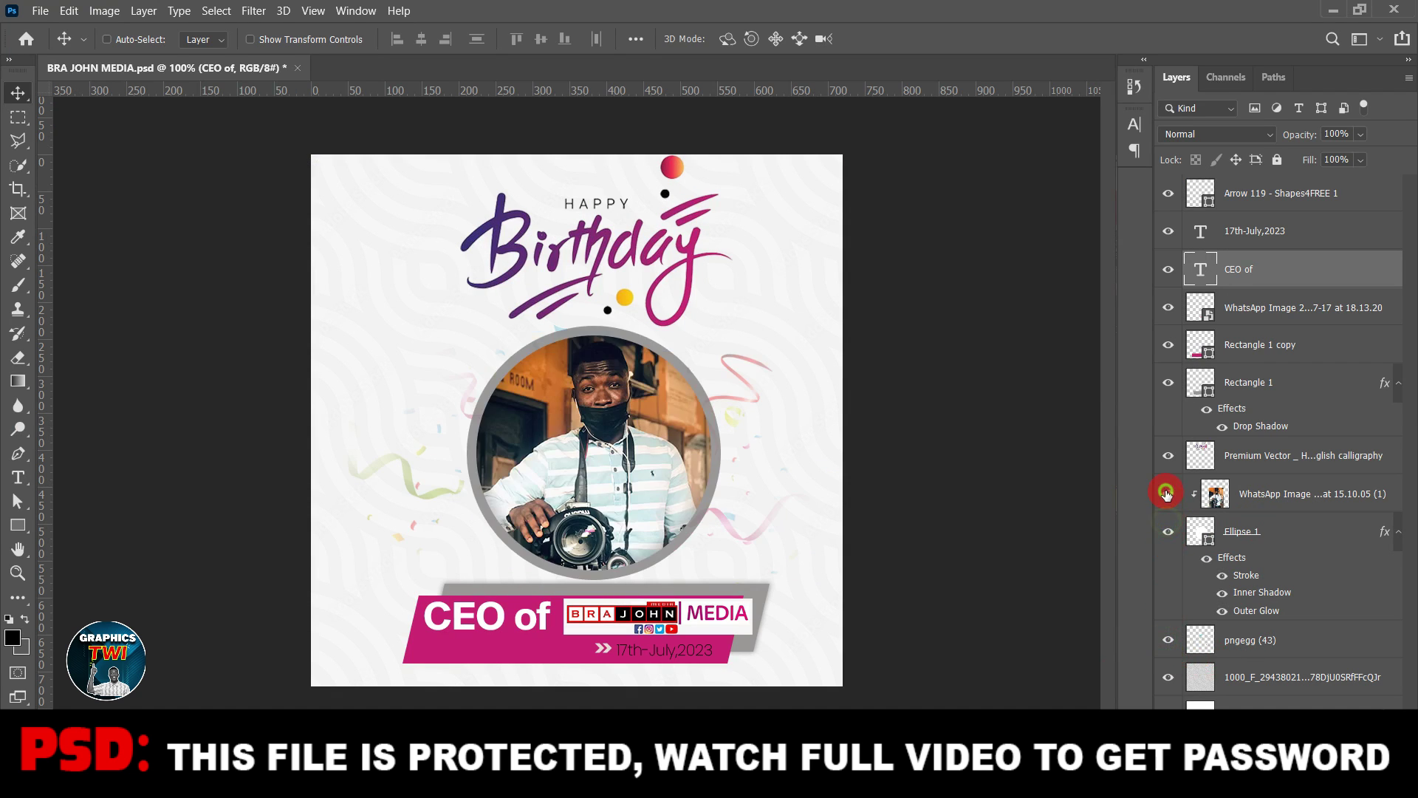
click(1167, 494)
click(1168, 494)
click(1167, 493)
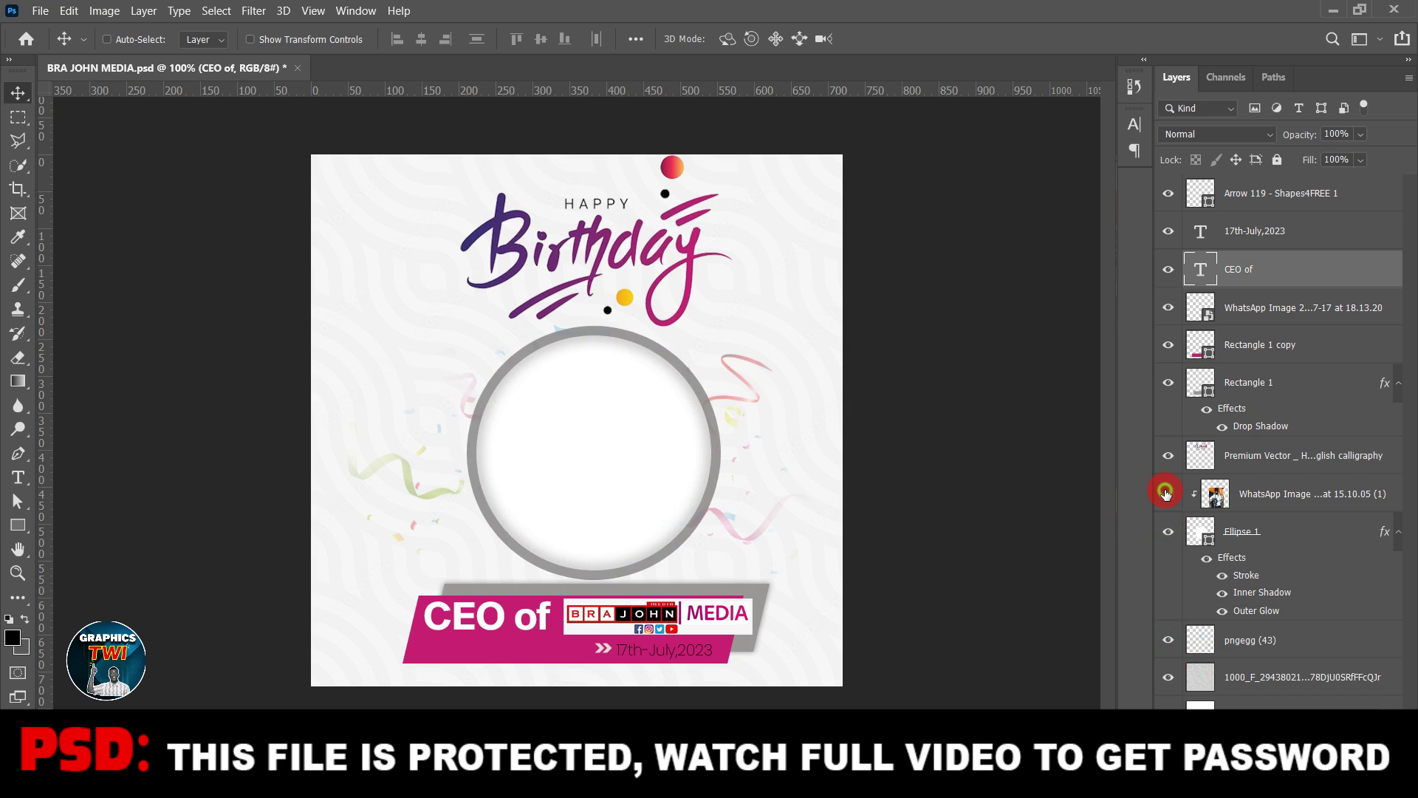
click(1167, 493)
click(1168, 456)
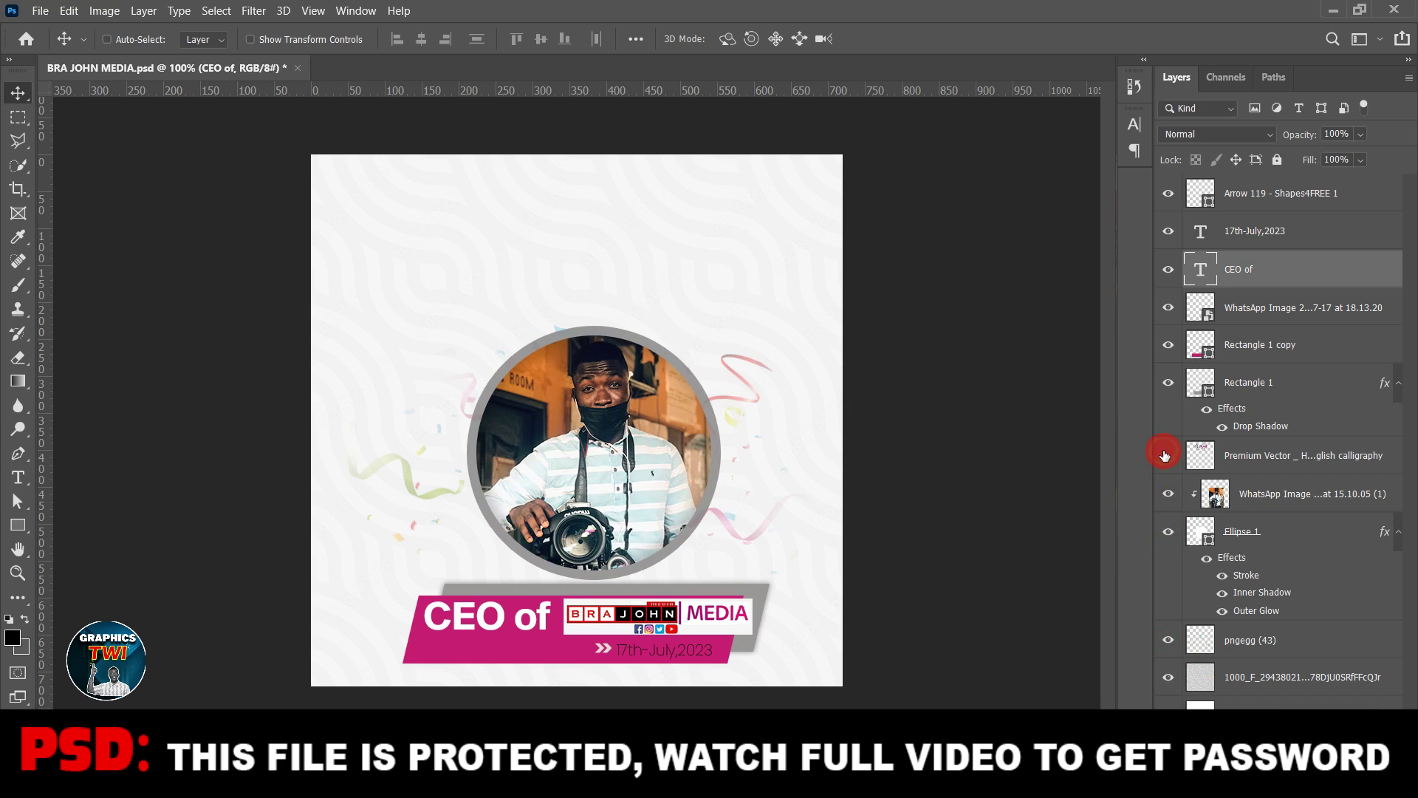
click(1168, 456)
click(1174, 383)
click(1175, 378)
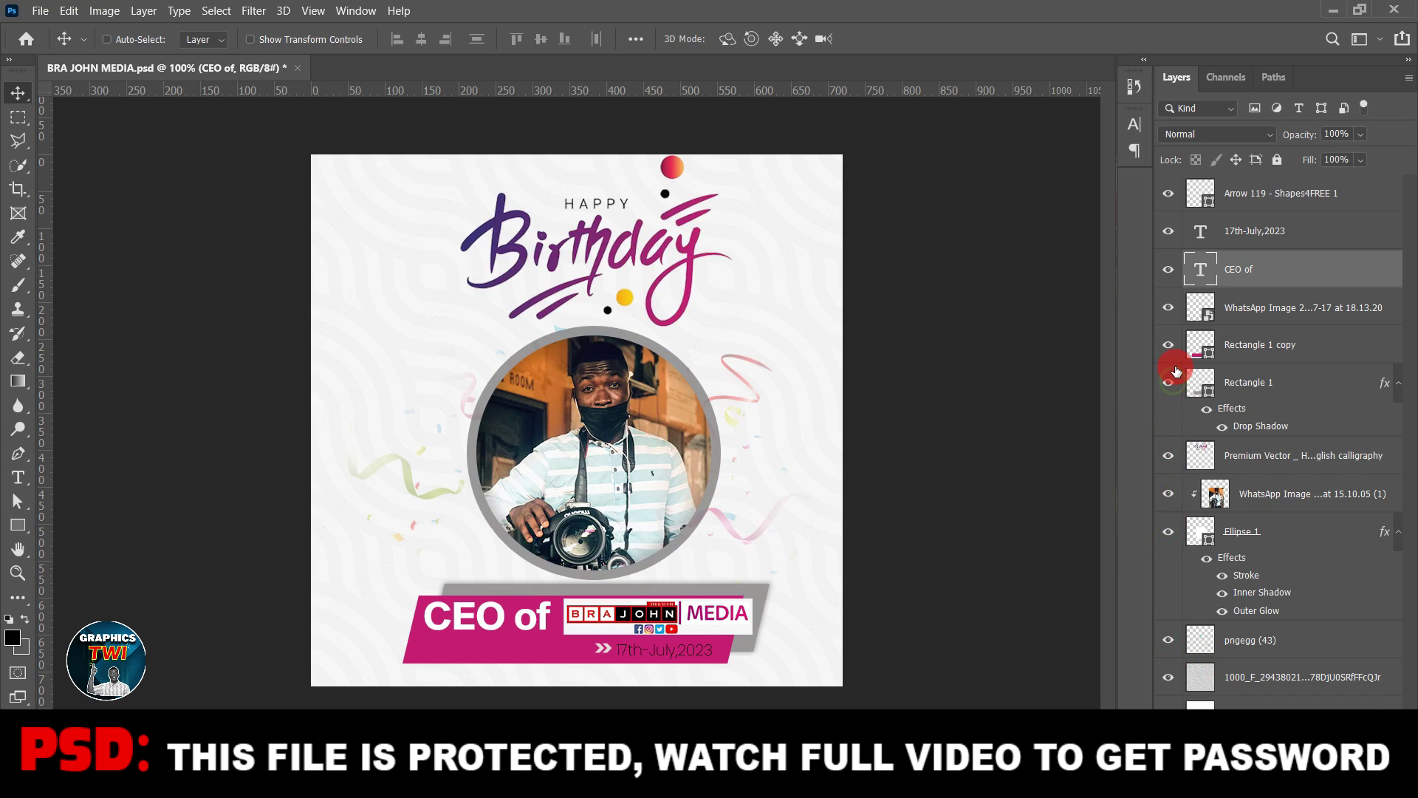
click(1169, 347)
click(1169, 347)
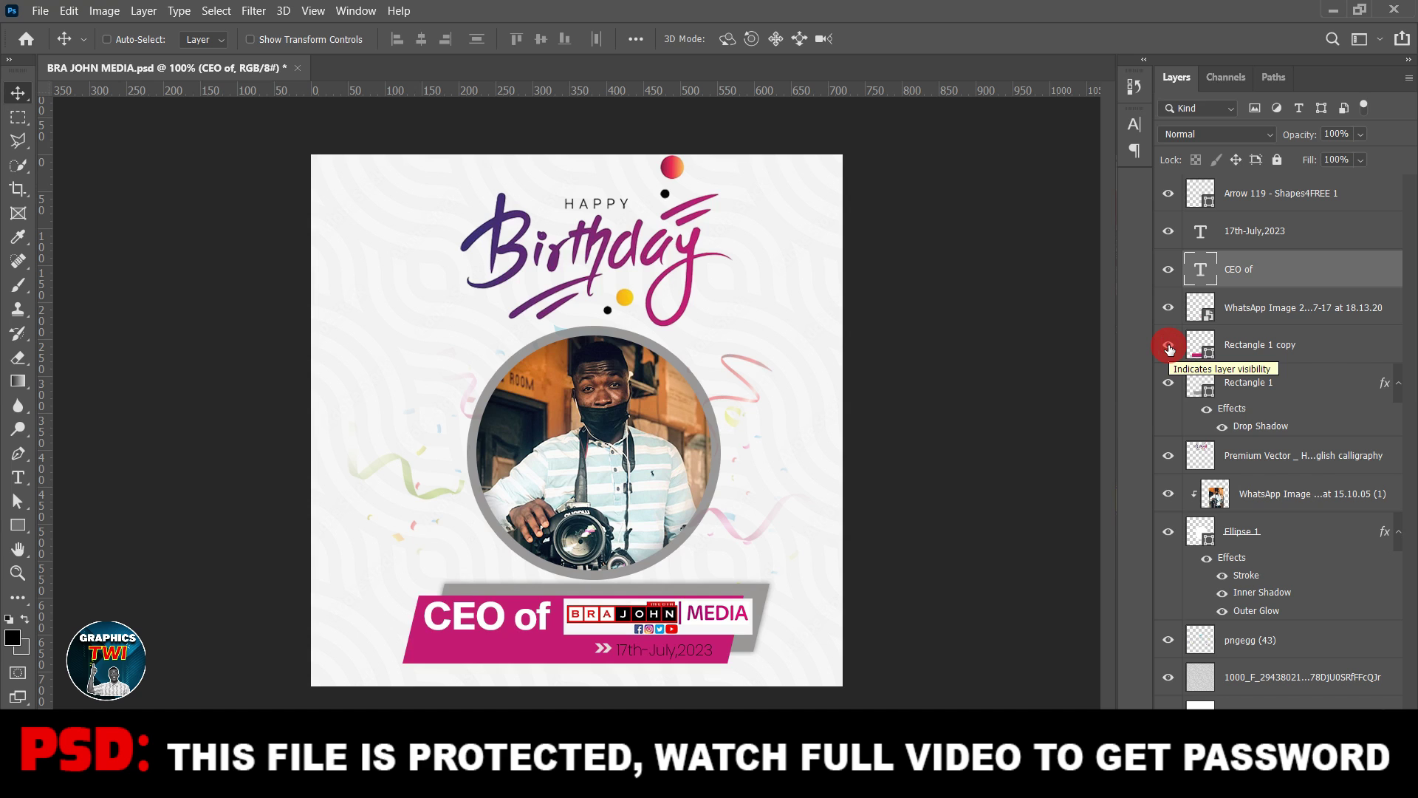
click(1169, 347)
click(1169, 347)
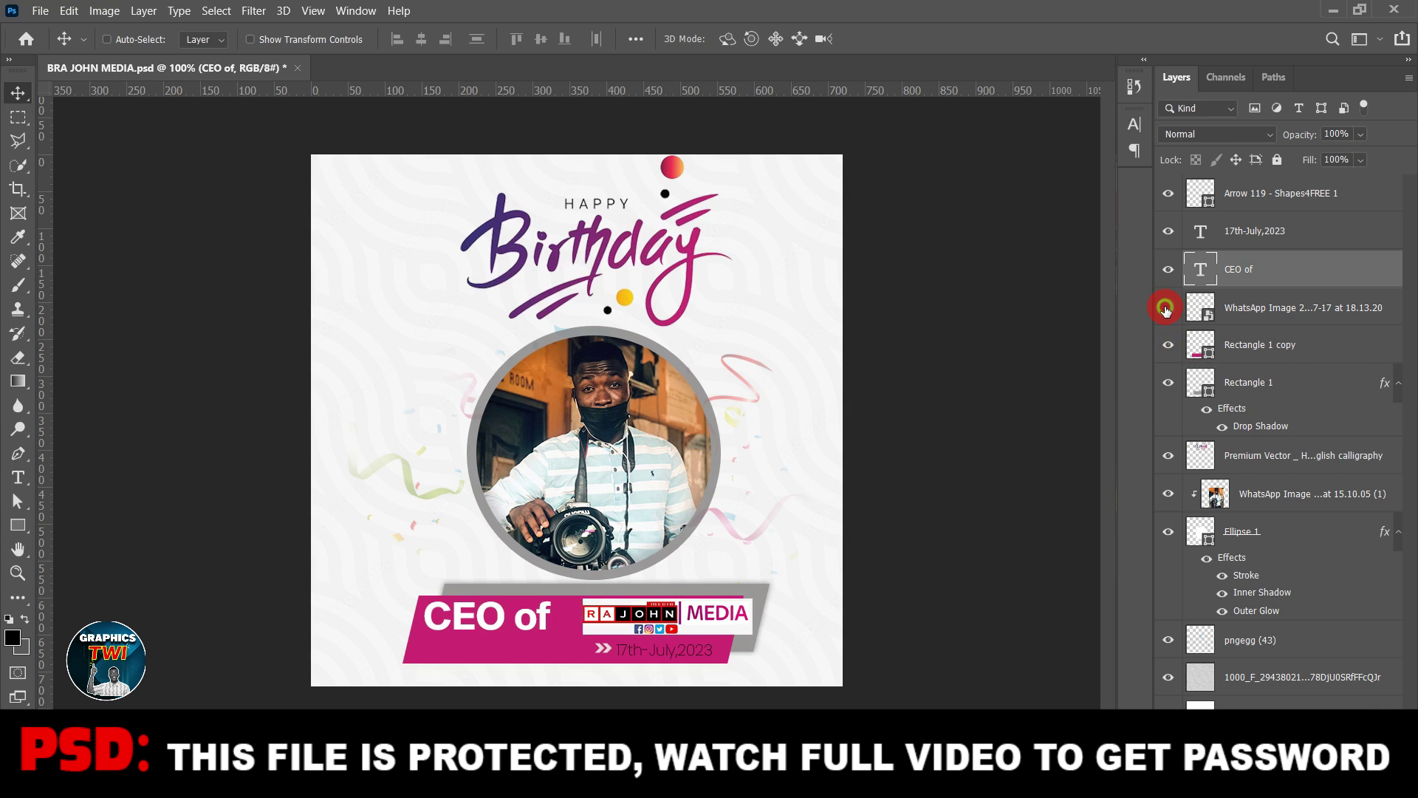
click(1167, 311)
click(1166, 311)
click(1167, 279)
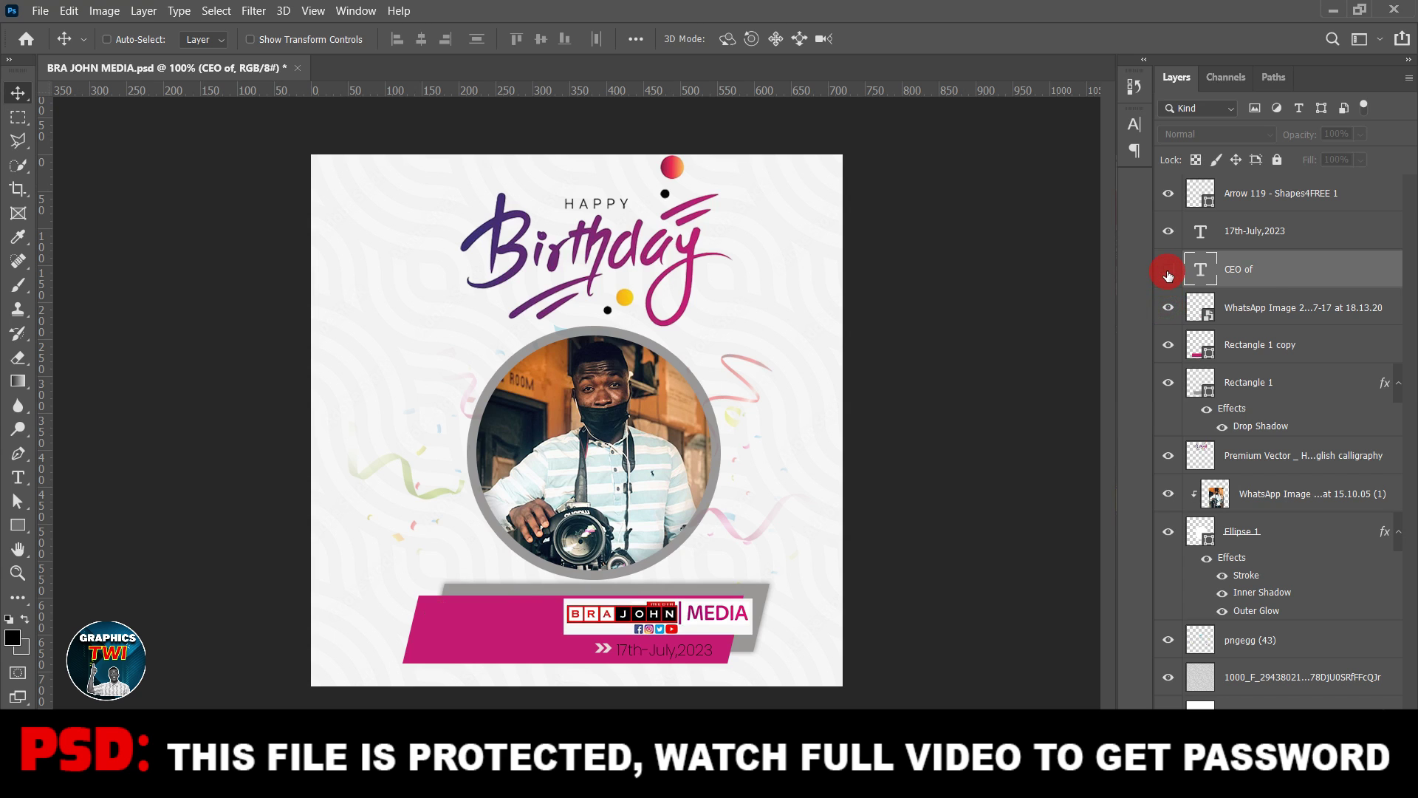
click(1168, 275)
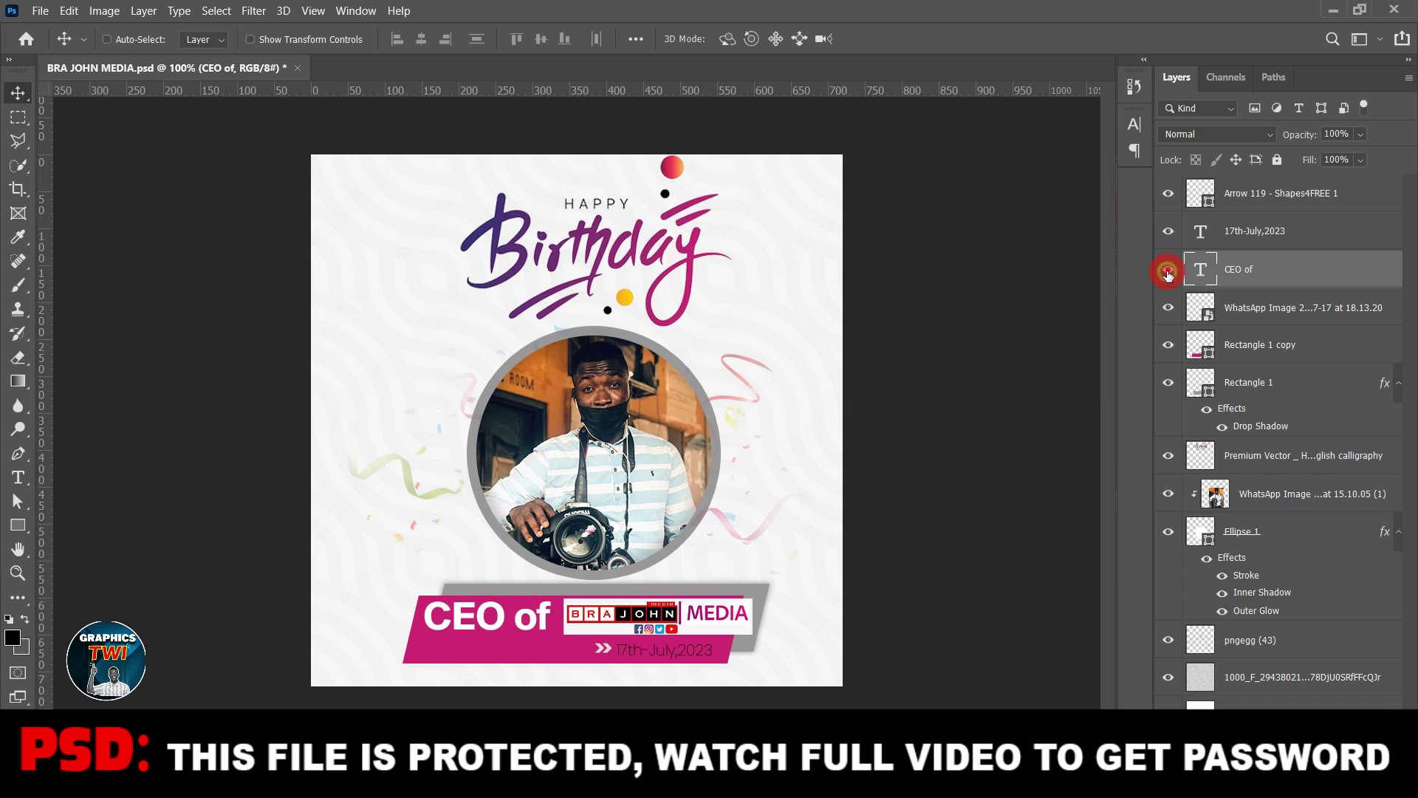
click(1168, 233)
click(1169, 233)
click(1170, 196)
click(1170, 196)
click(1166, 638)
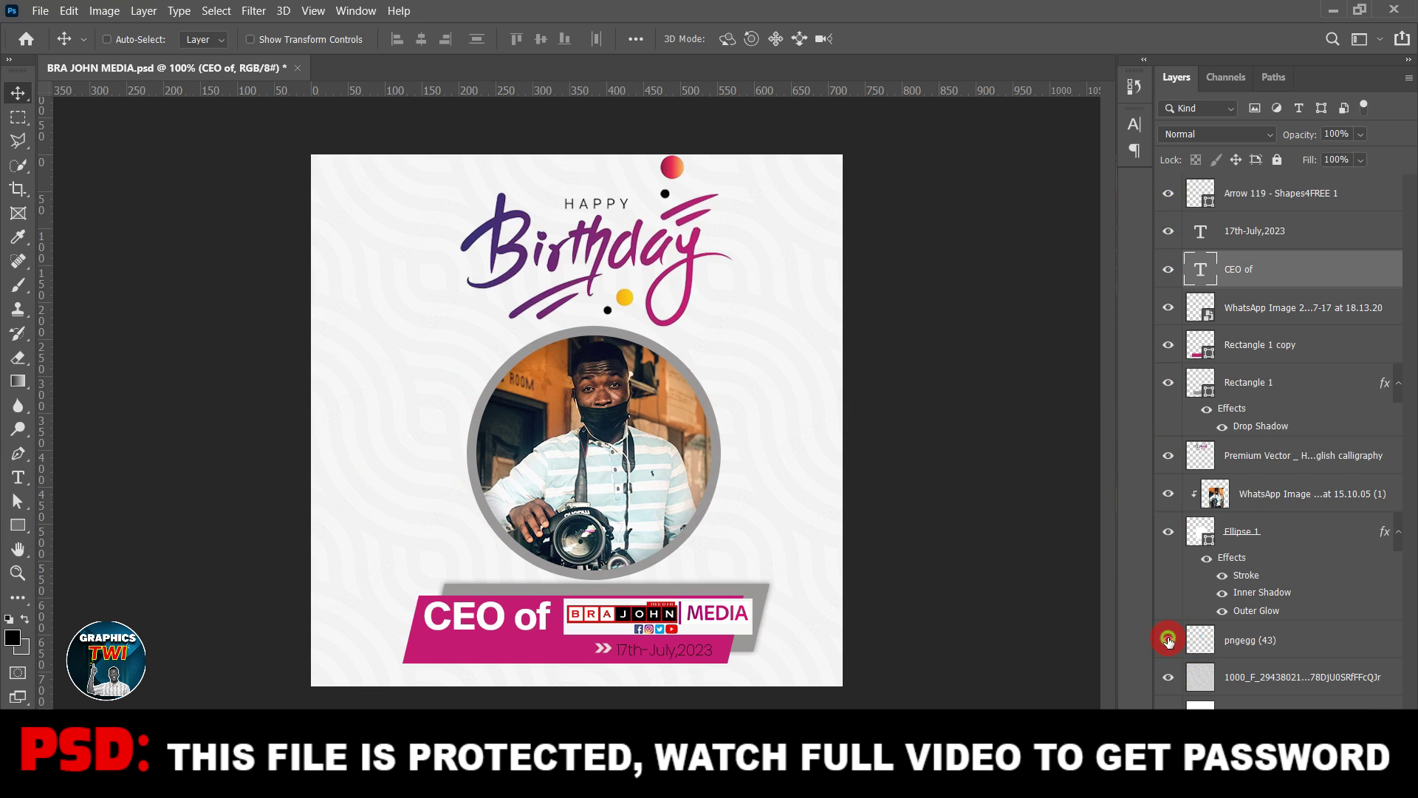
click(1169, 640)
click(1163, 679)
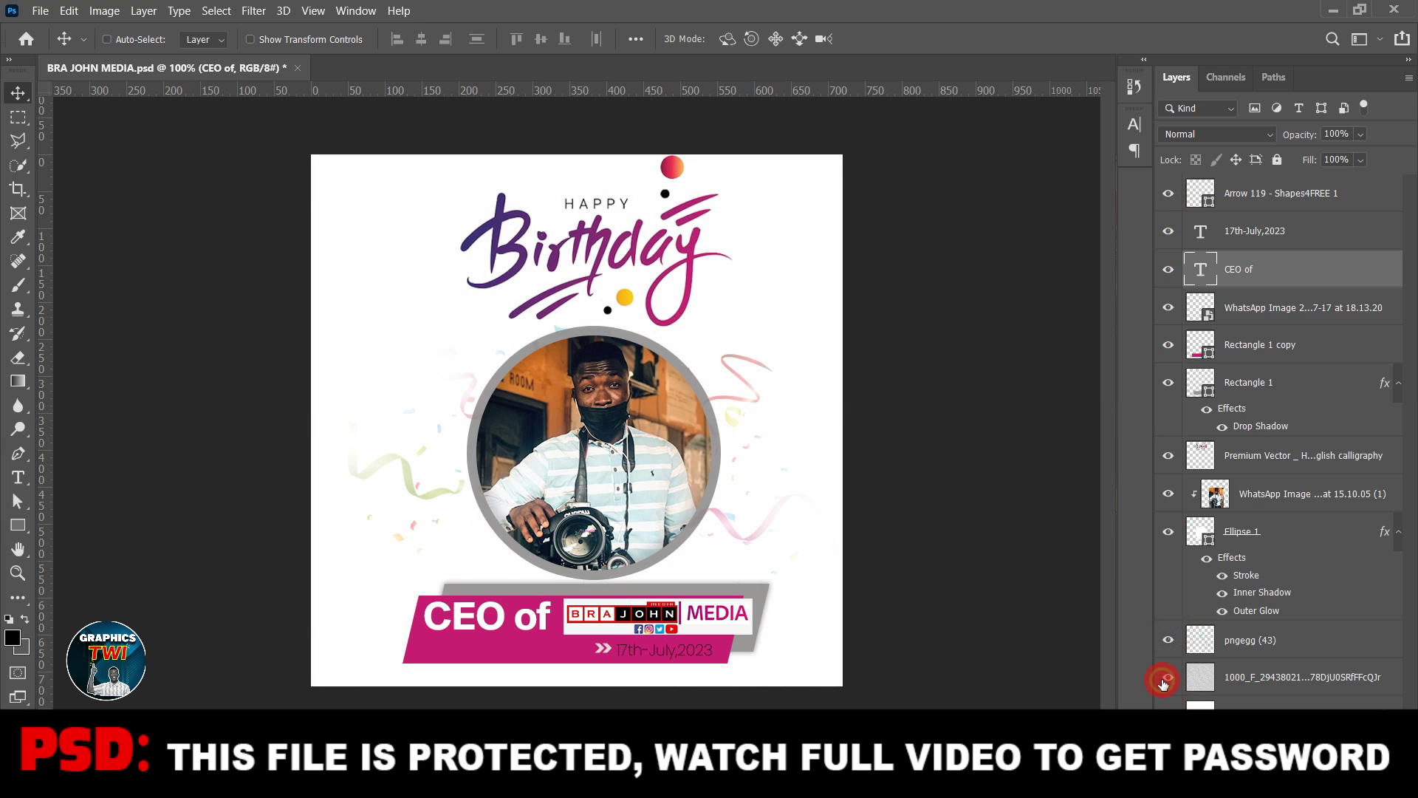
click(1165, 680)
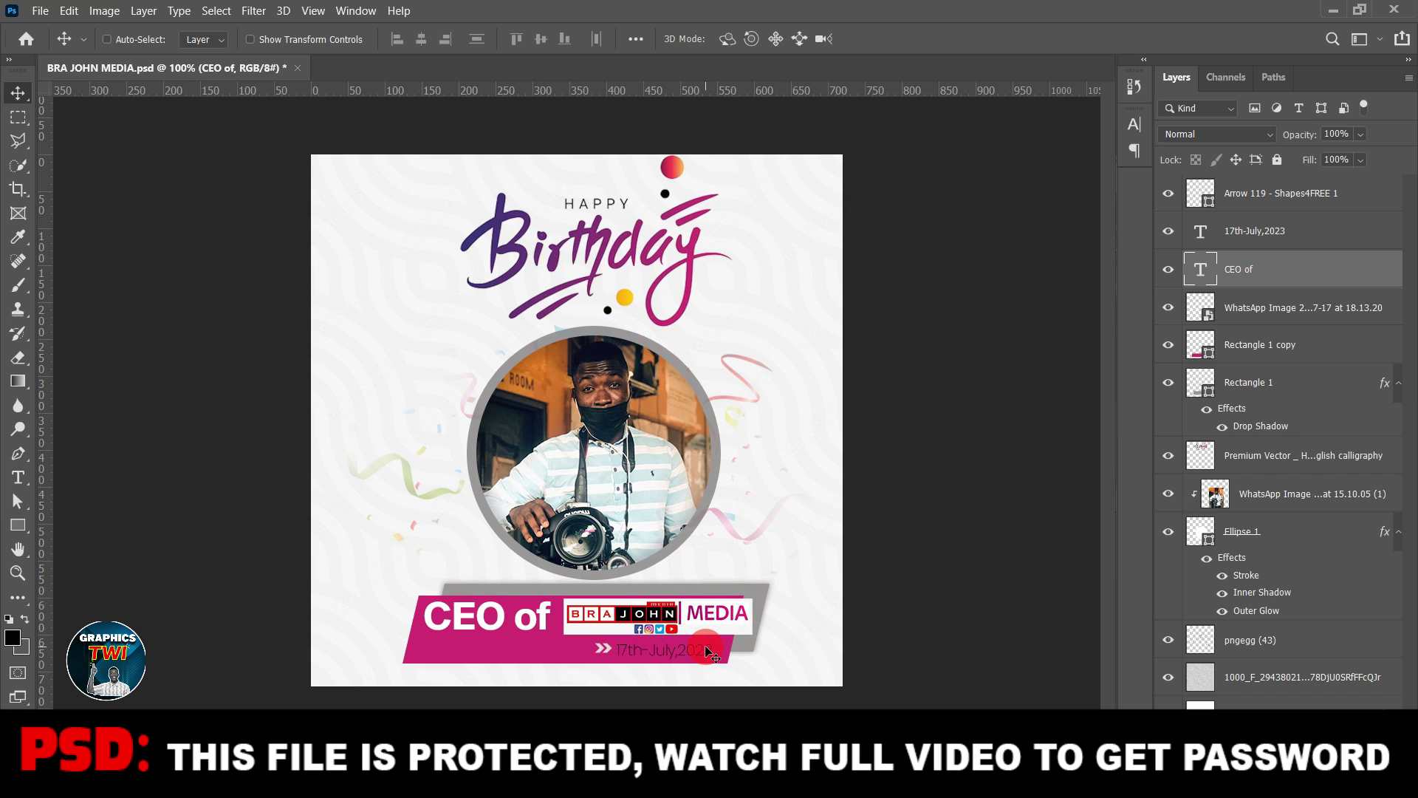
click(298, 69)
click(741, 308)
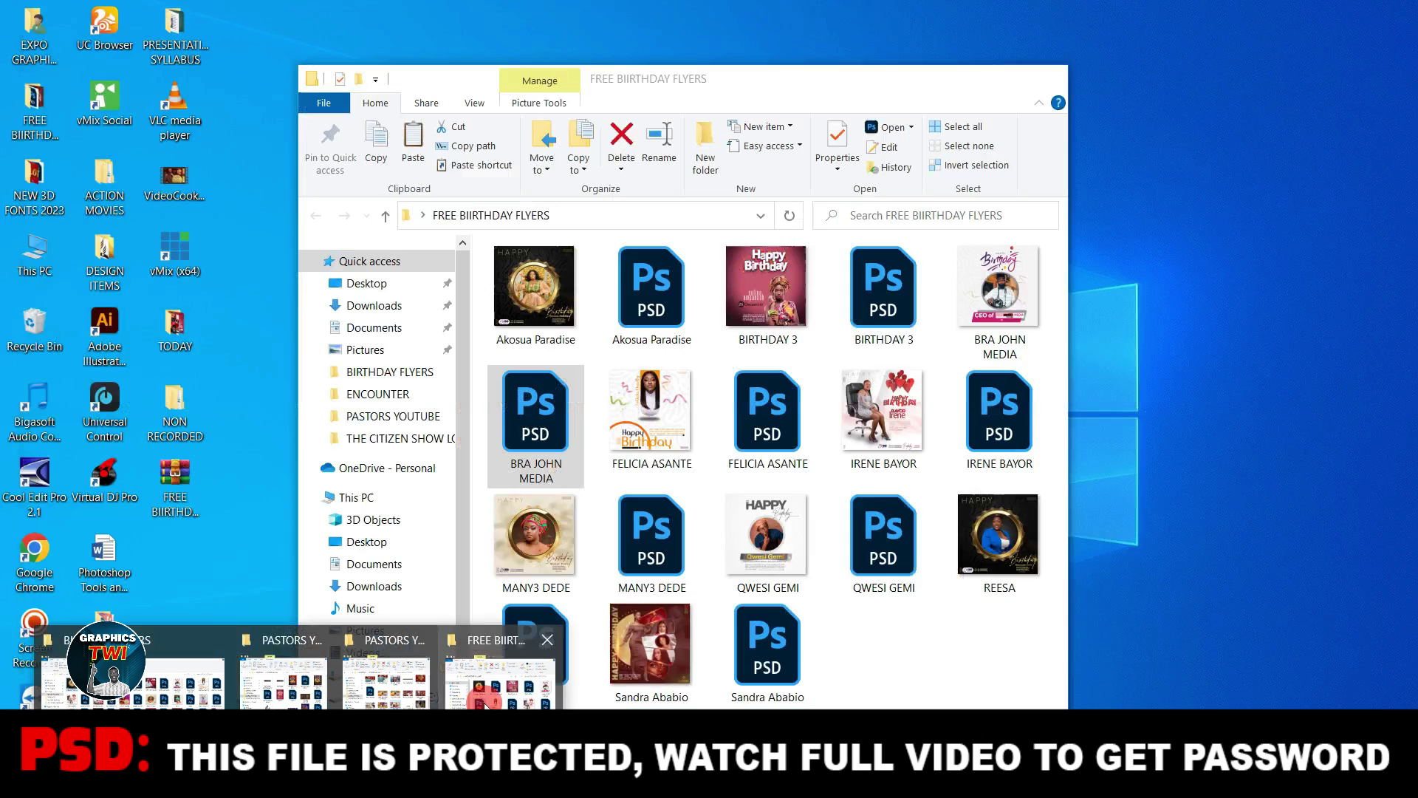
click(480, 695)
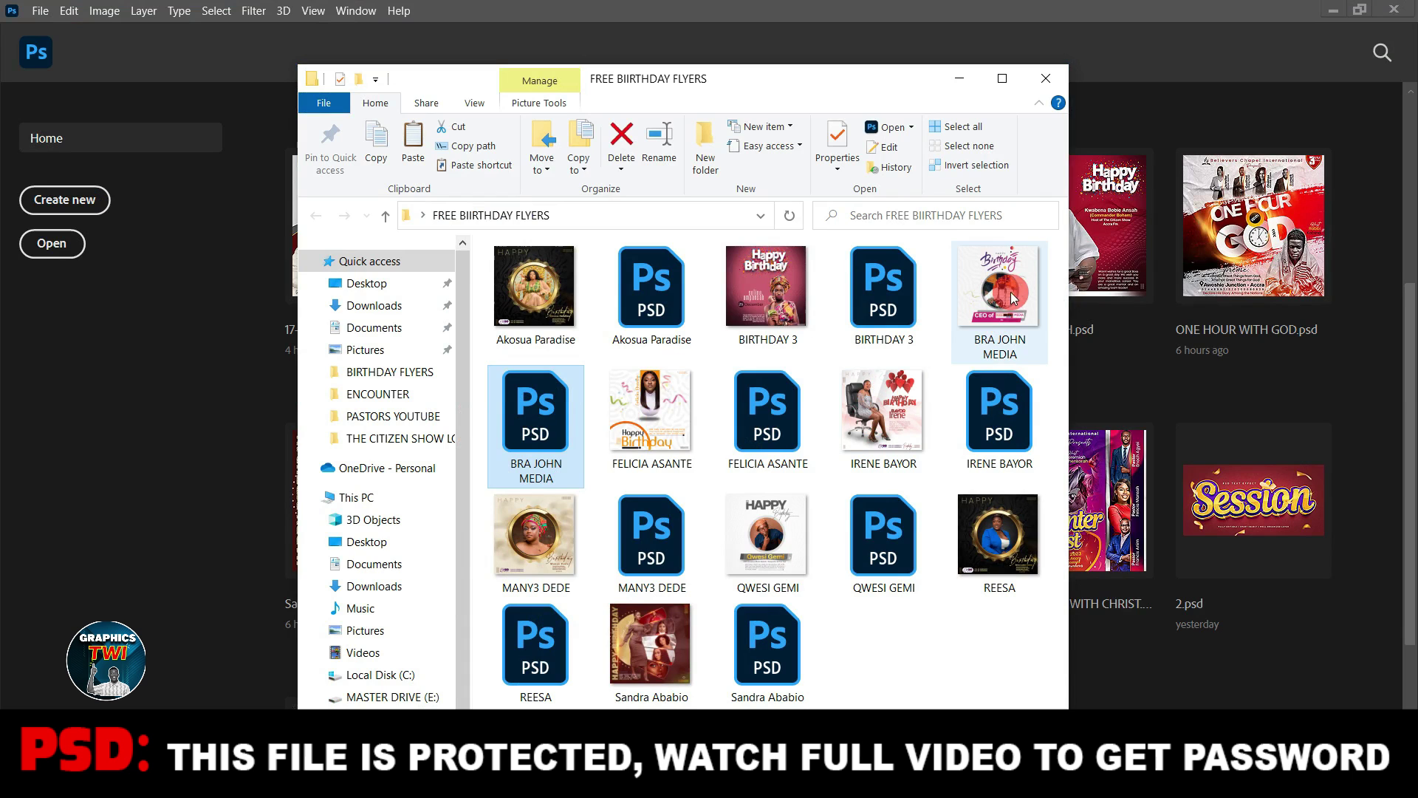
double_click(761, 418)
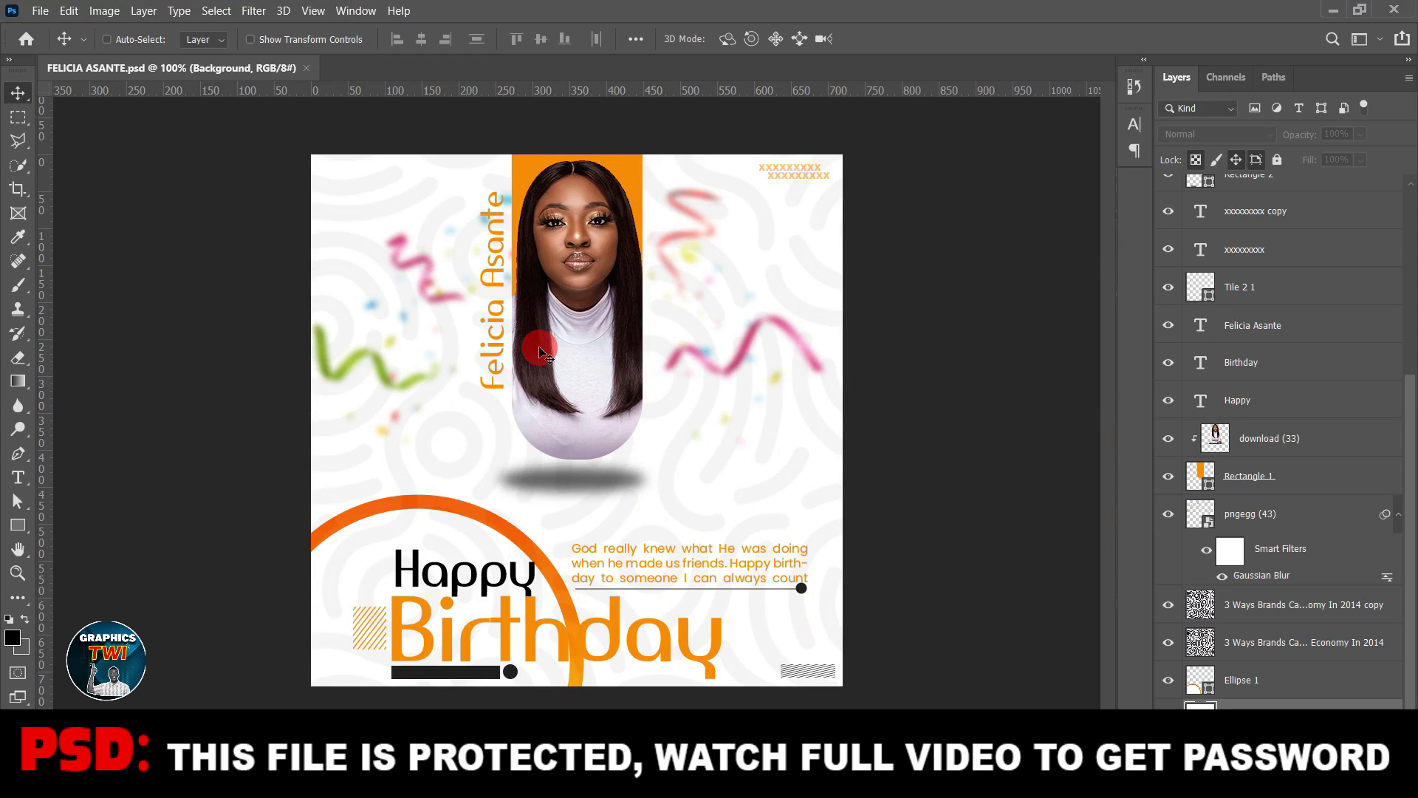
click(1168, 441)
click(1167, 440)
click(1167, 440)
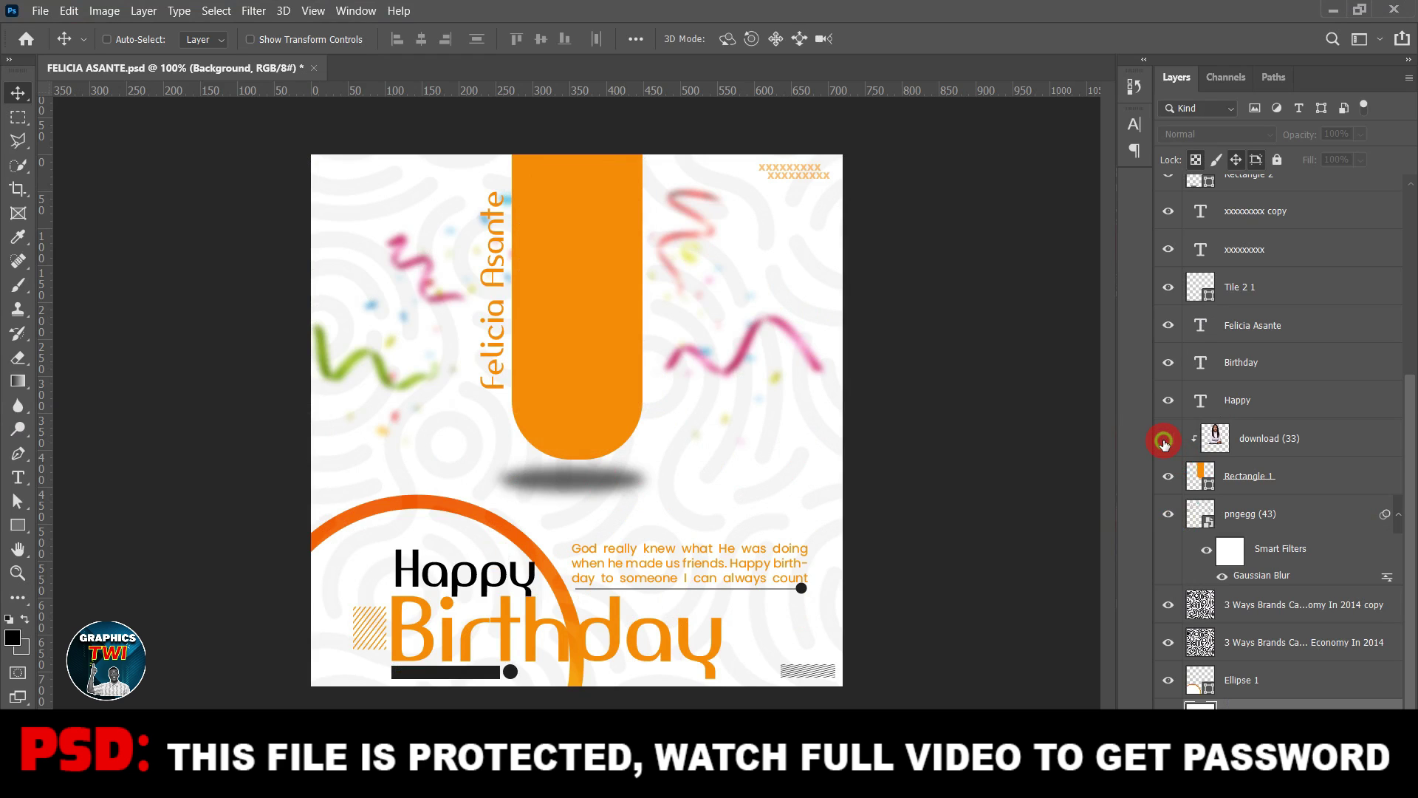
click(1168, 440)
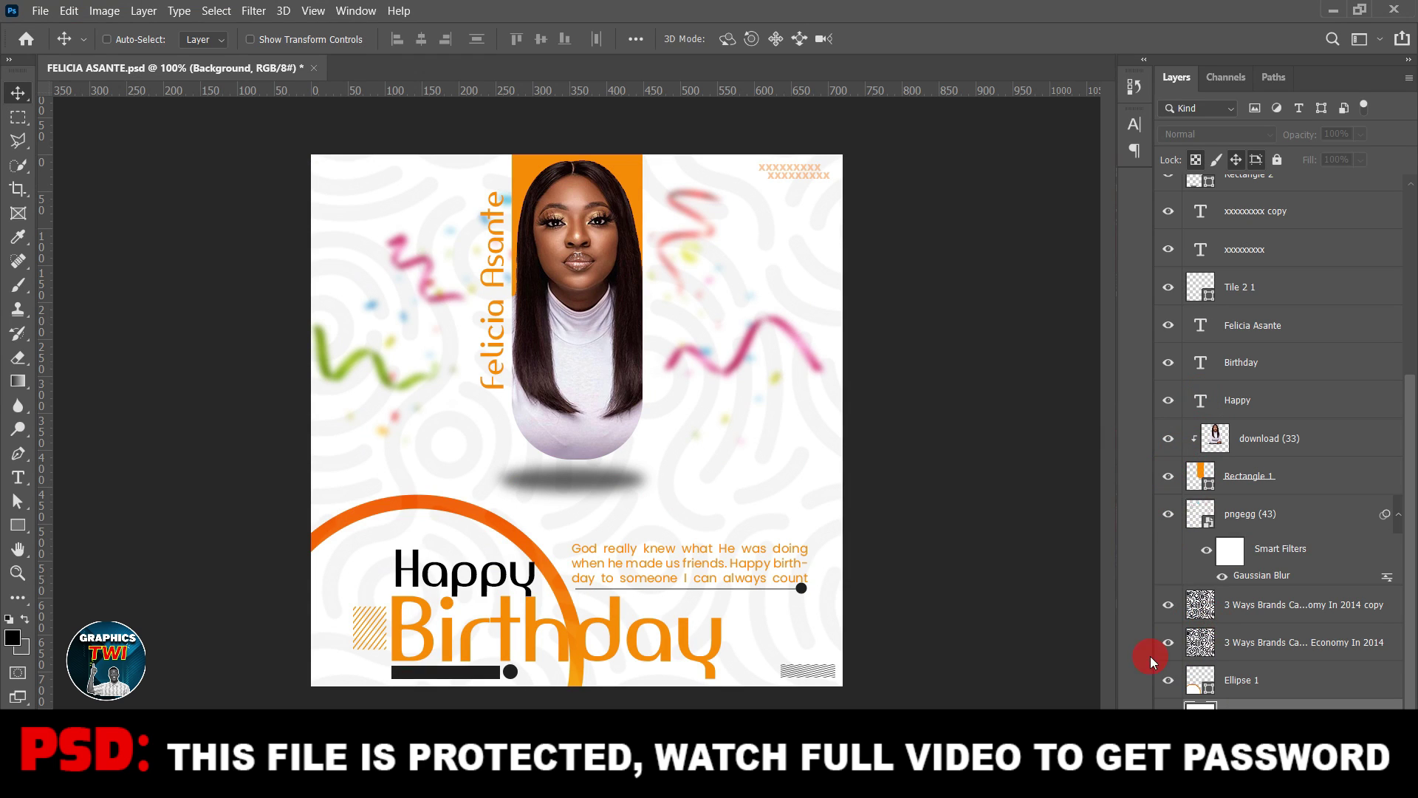
click(1165, 681)
click(1165, 682)
click(1165, 682)
click(1166, 681)
drag(1411, 527, 1412, 333)
click(1175, 194)
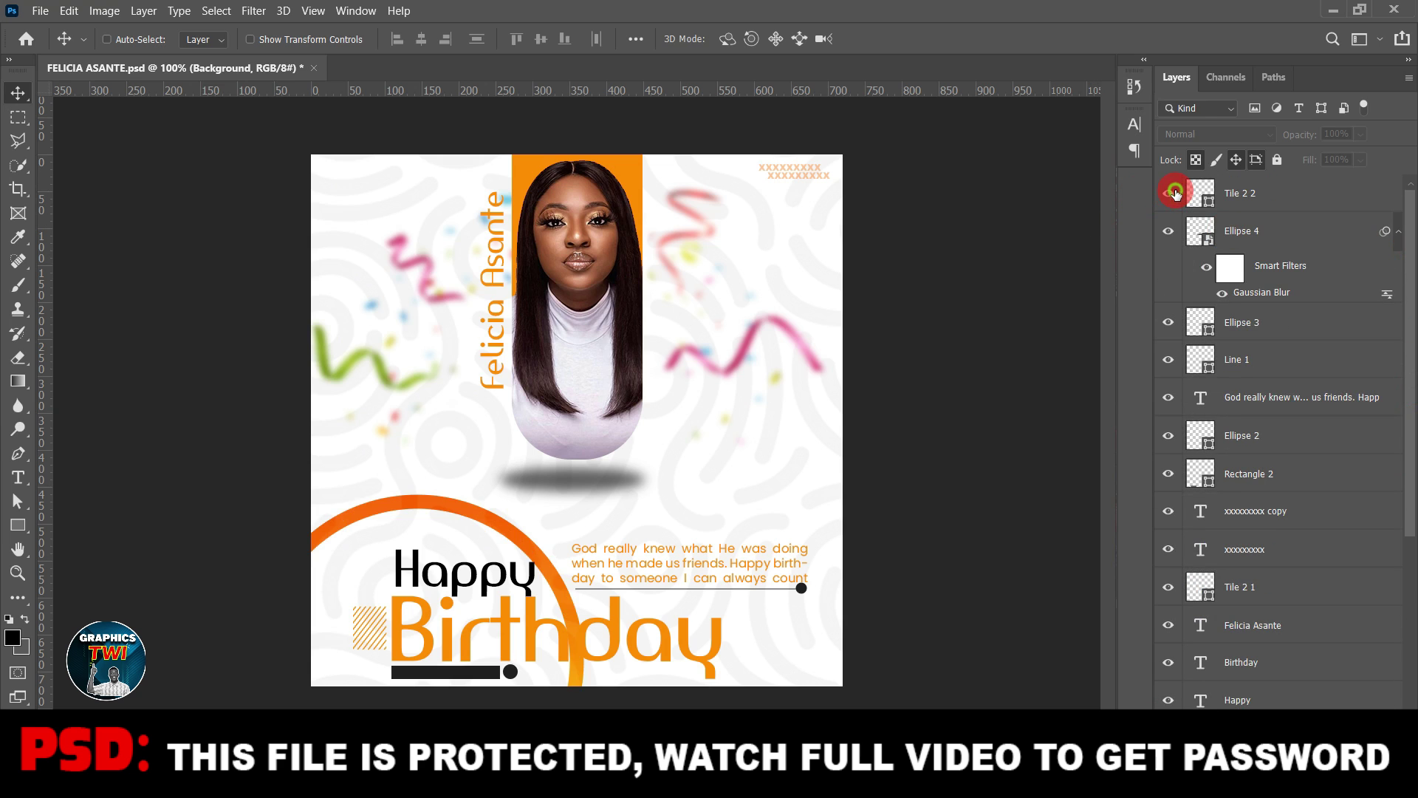
click(1175, 193)
click(1168, 232)
click(1169, 232)
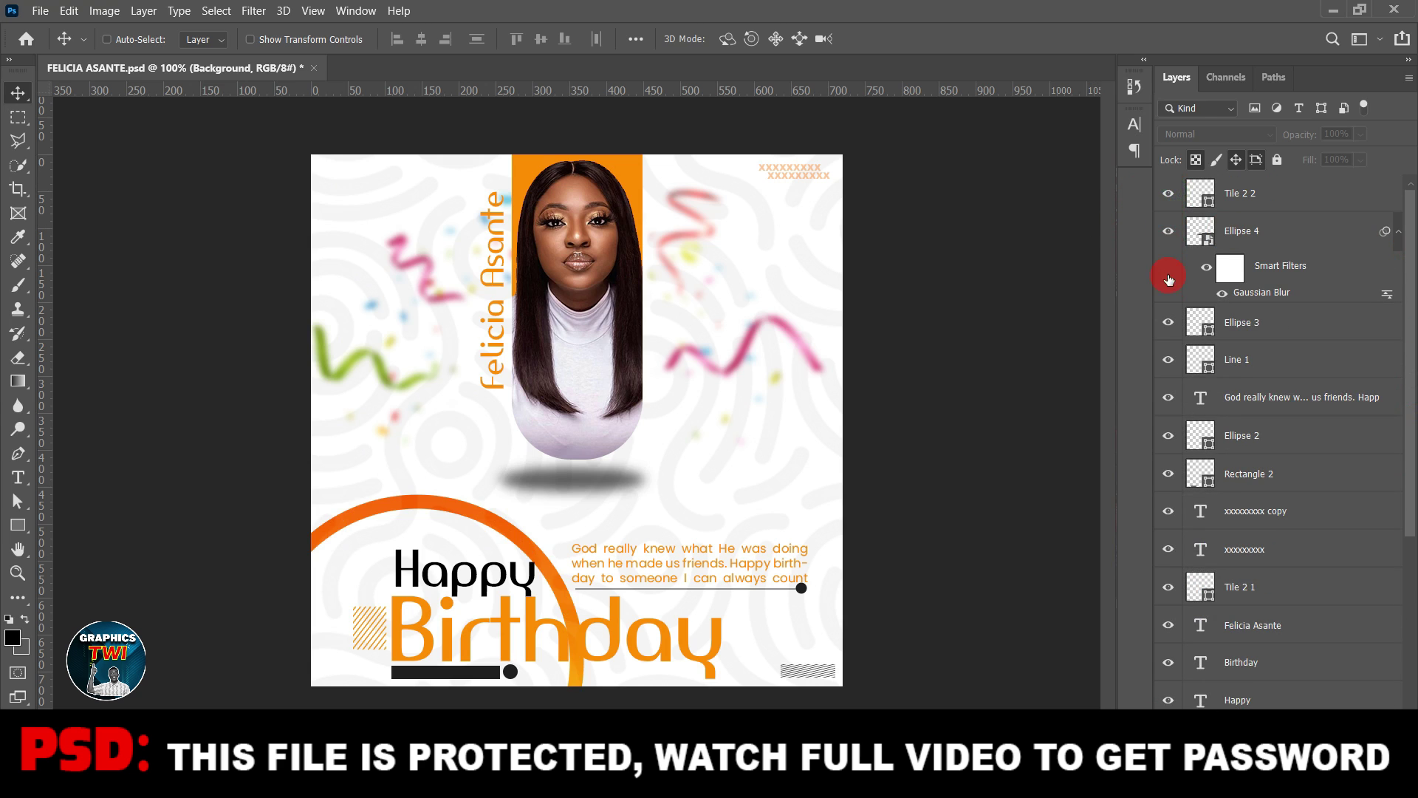
click(1166, 323)
click(1169, 360)
click(1169, 360)
click(1170, 438)
click(1170, 436)
click(1166, 475)
click(1166, 475)
click(1173, 607)
click(1170, 587)
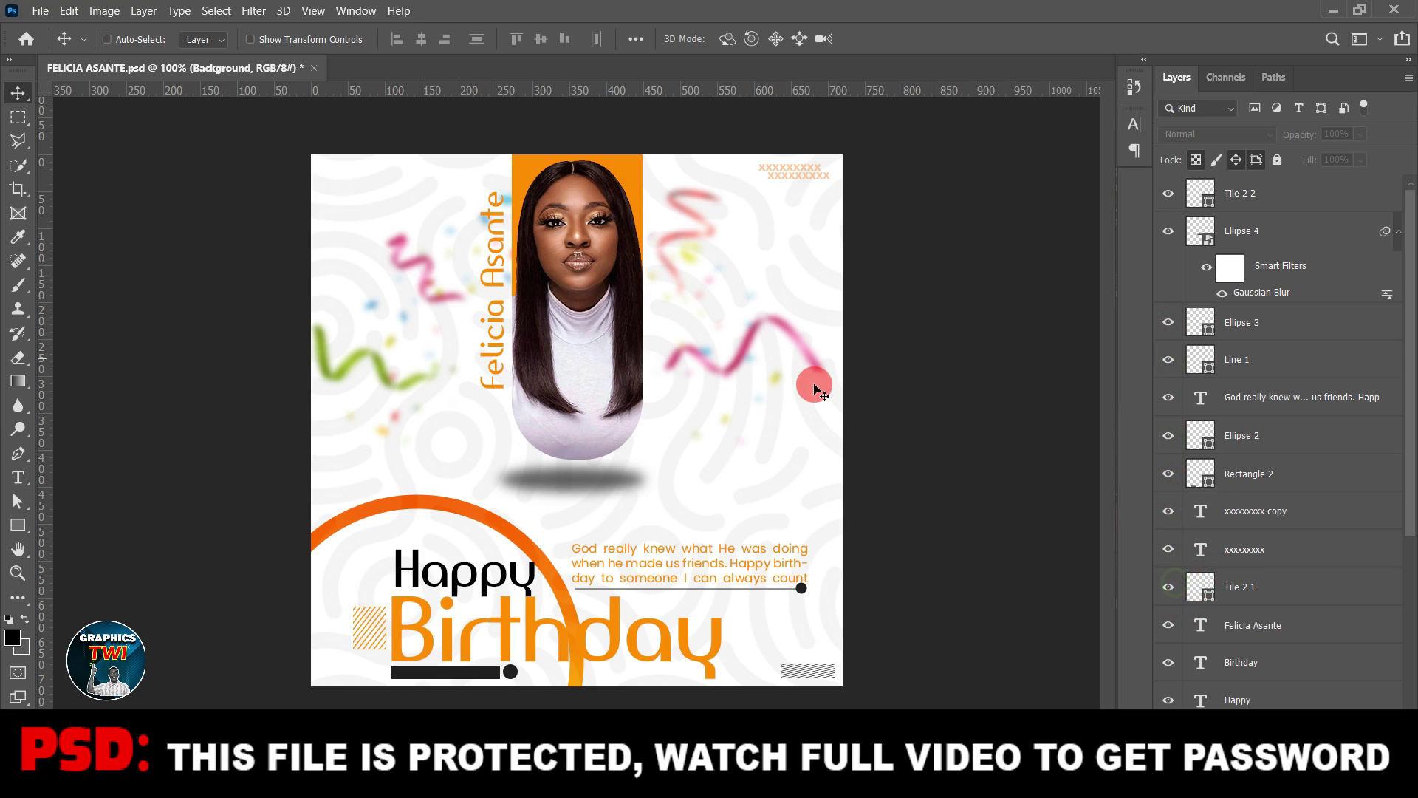
click(318, 69)
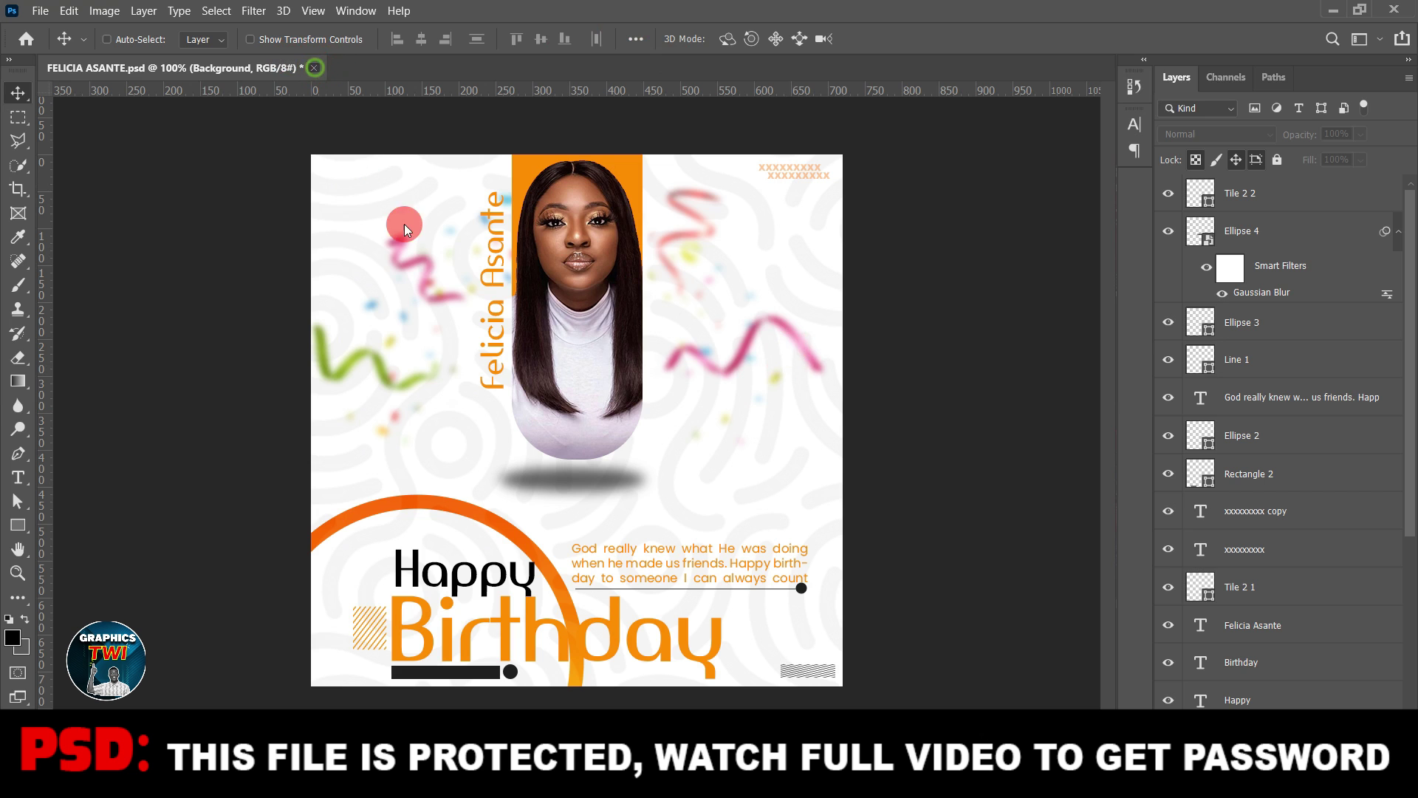
click(749, 311)
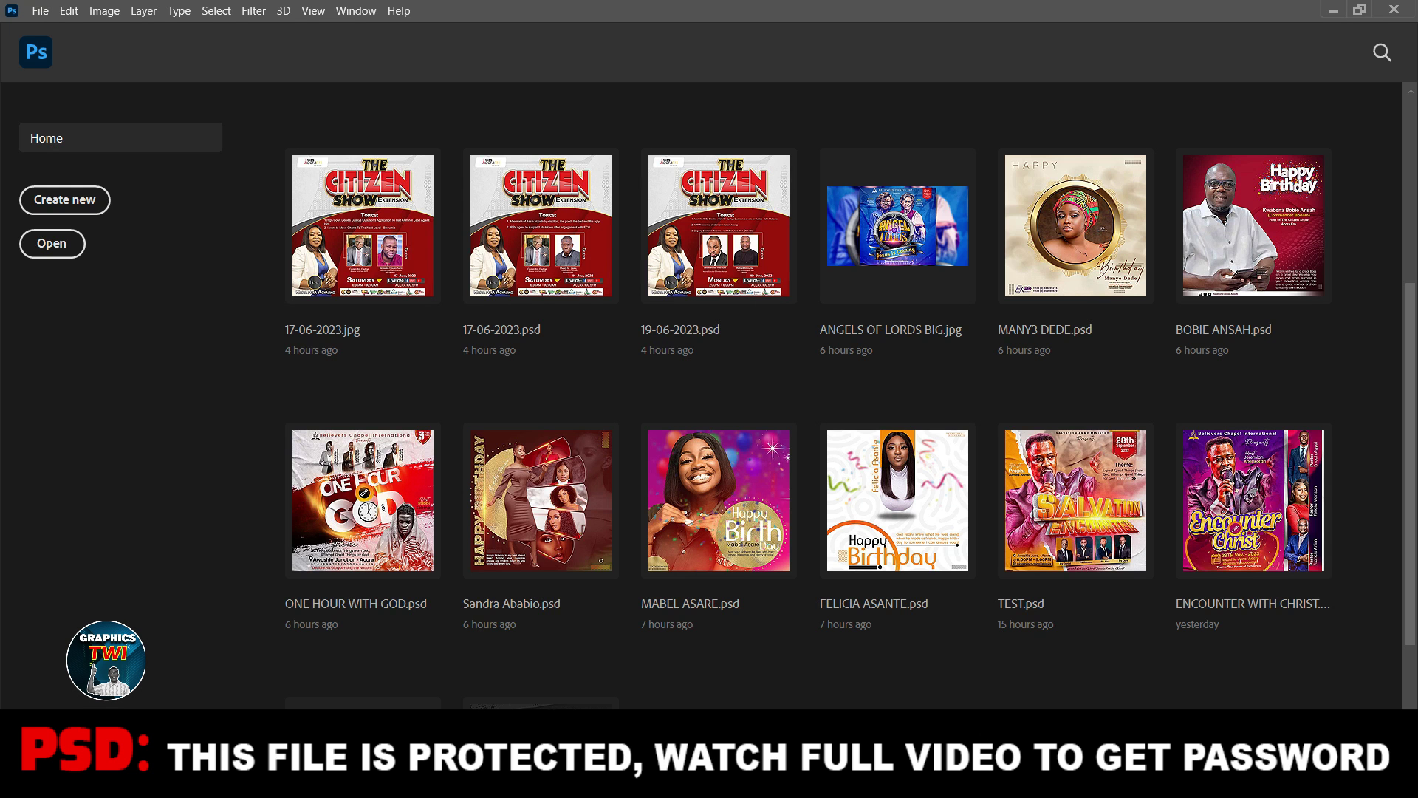
mouse_move(295, 783)
click(501, 664)
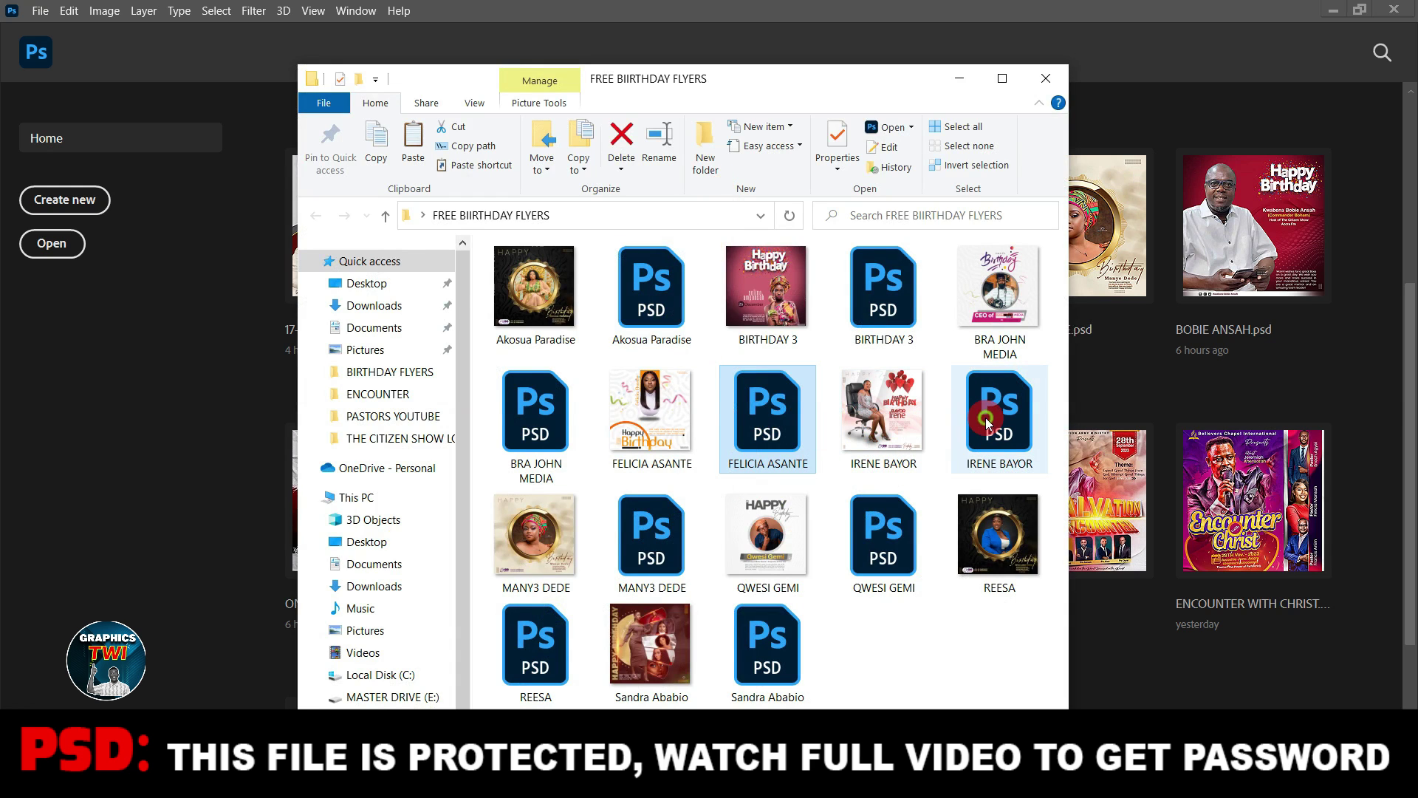
drag(998, 414, 1178, 690)
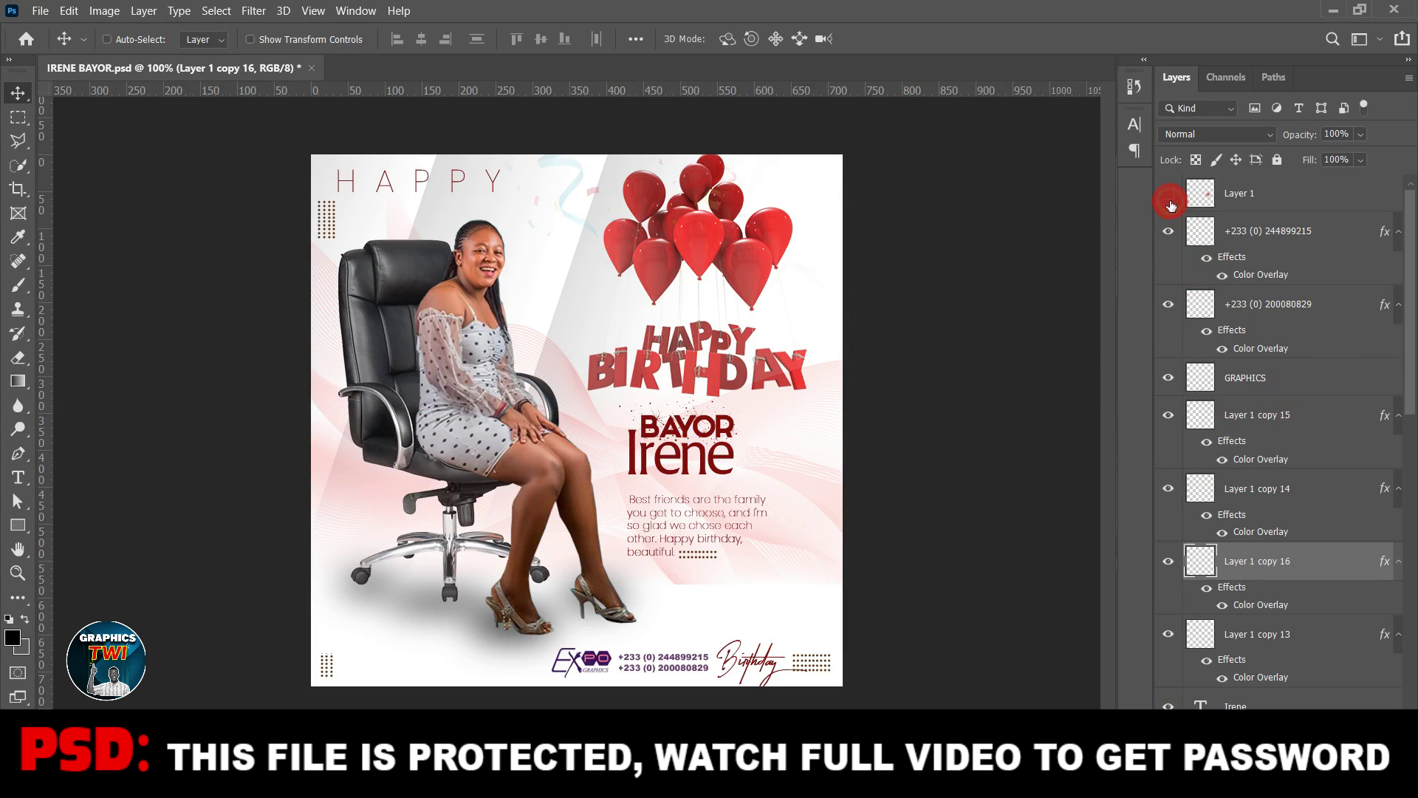
click(1168, 232)
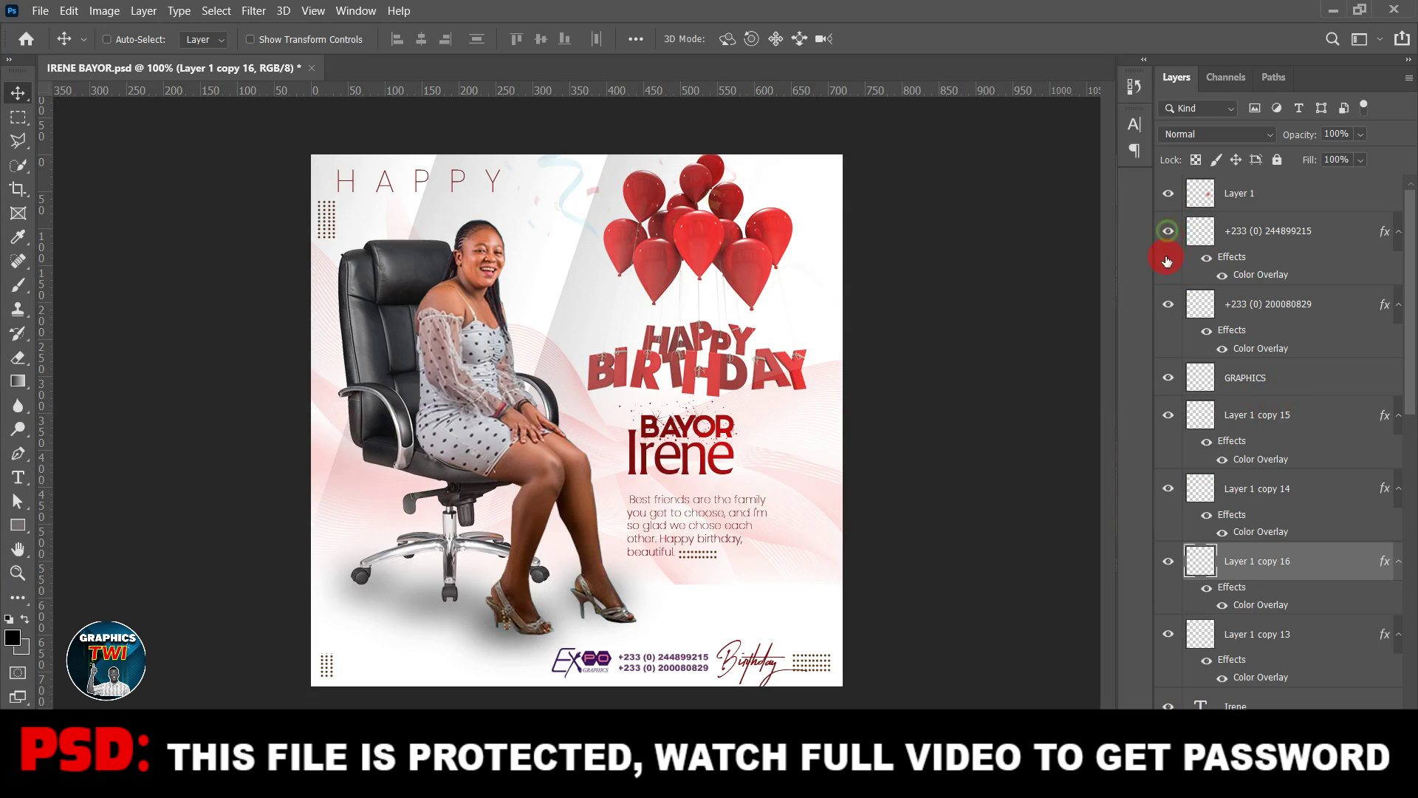
click(1168, 232)
click(1168, 378)
click(1168, 378)
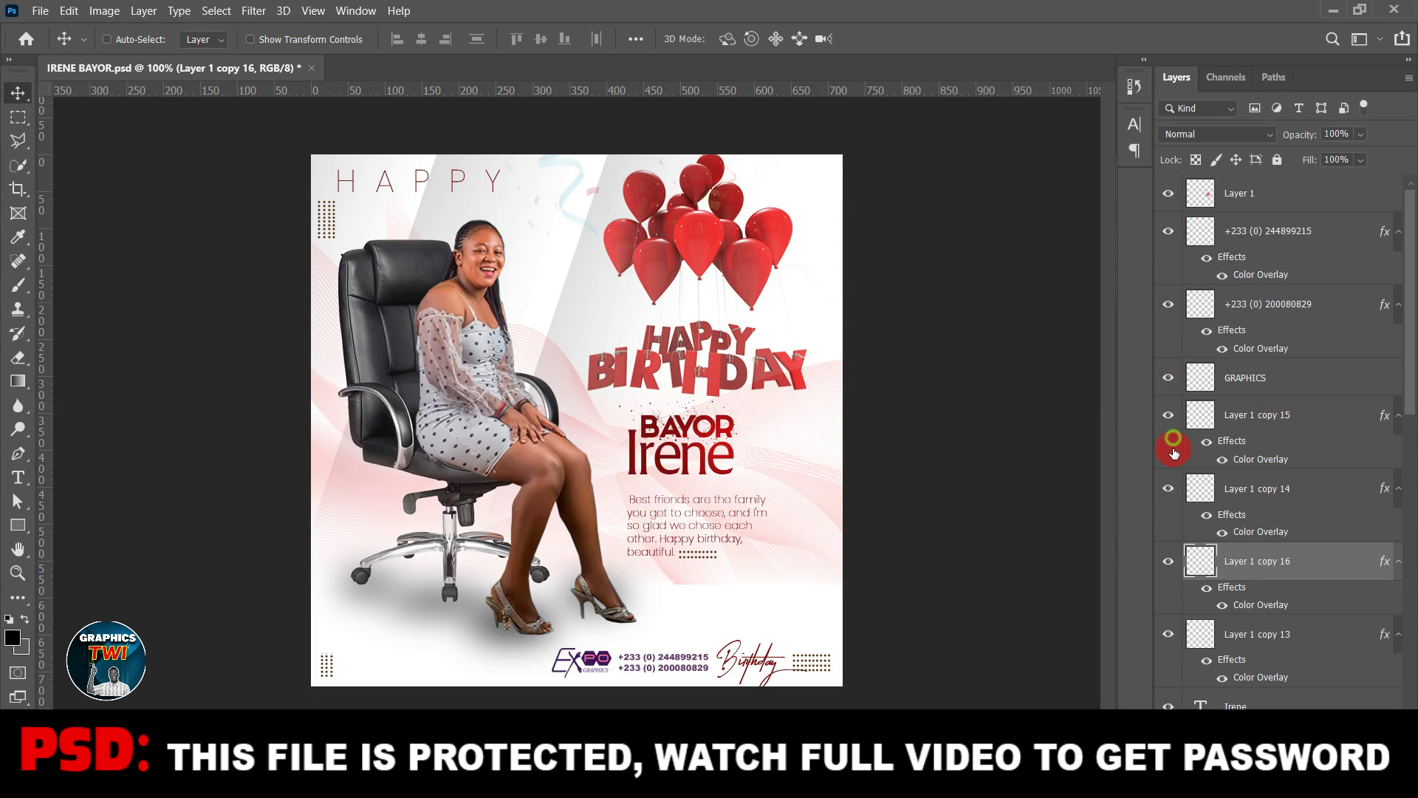
click(1168, 488)
click(1168, 488)
Step: Toggle the woman's photo, shoe shadow, pngegg (43) and chair shadow layers, then close the document
scroll(1187, 626, down, 3)
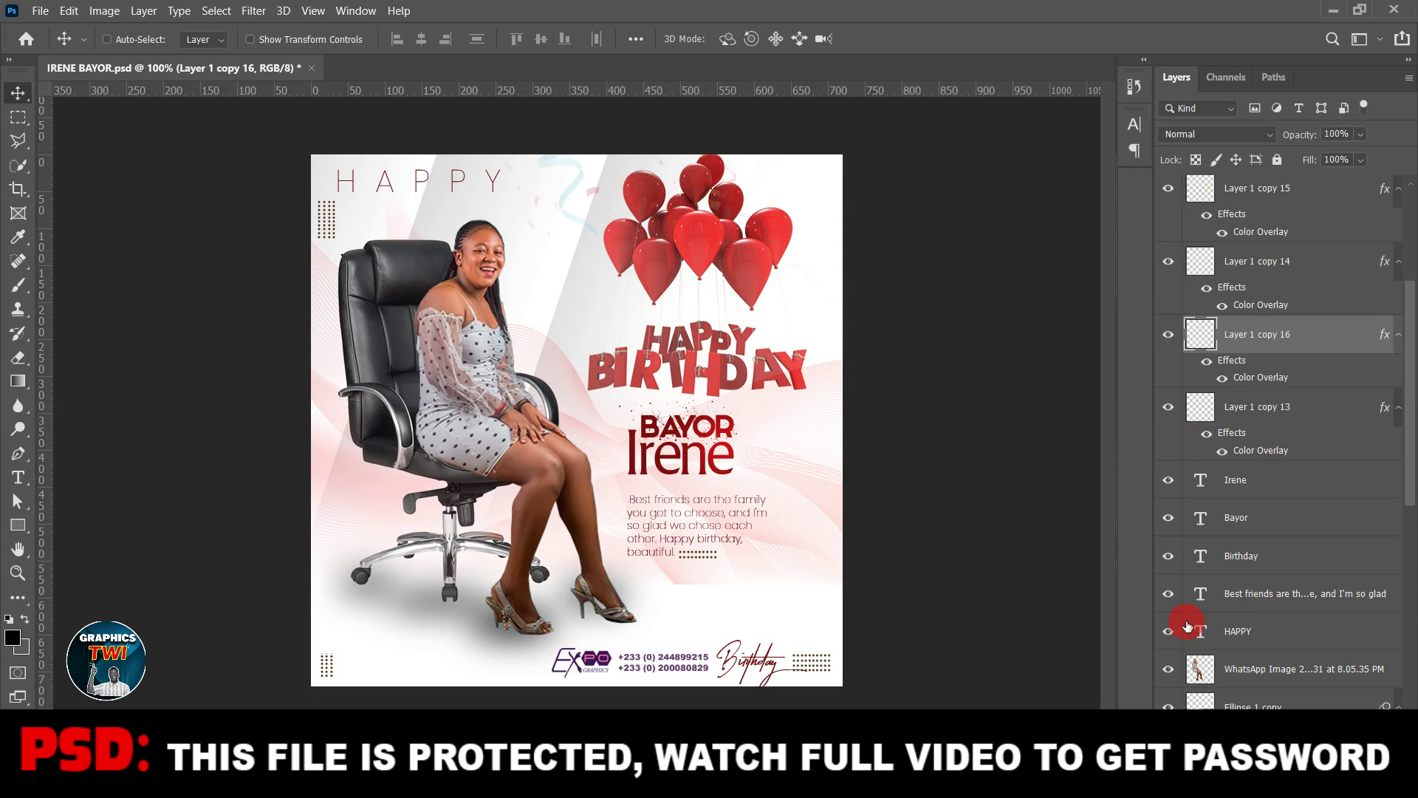
click(1167, 671)
click(1168, 670)
click(1167, 670)
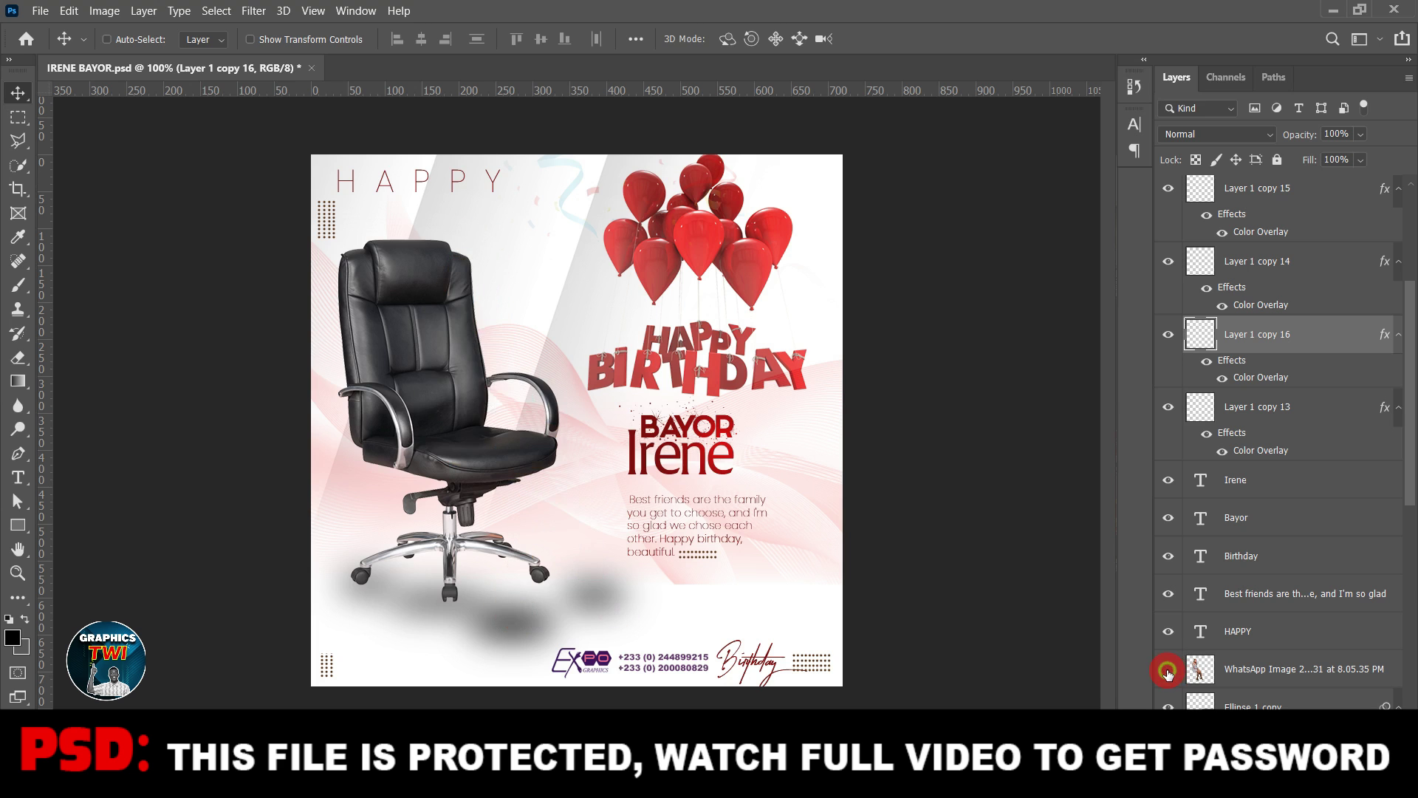
click(1167, 671)
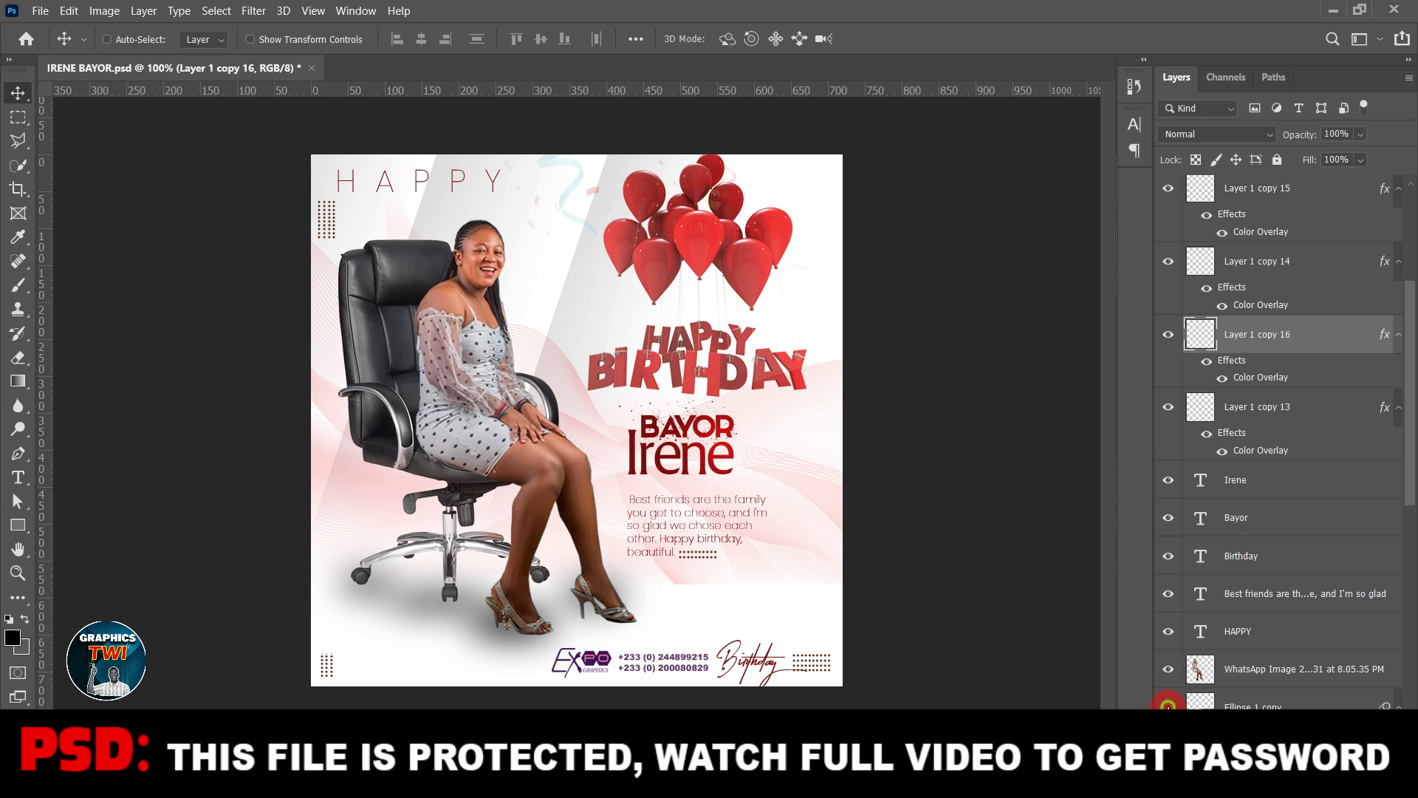
click(1168, 705)
click(1167, 705)
scroll(1171, 650, down, 3)
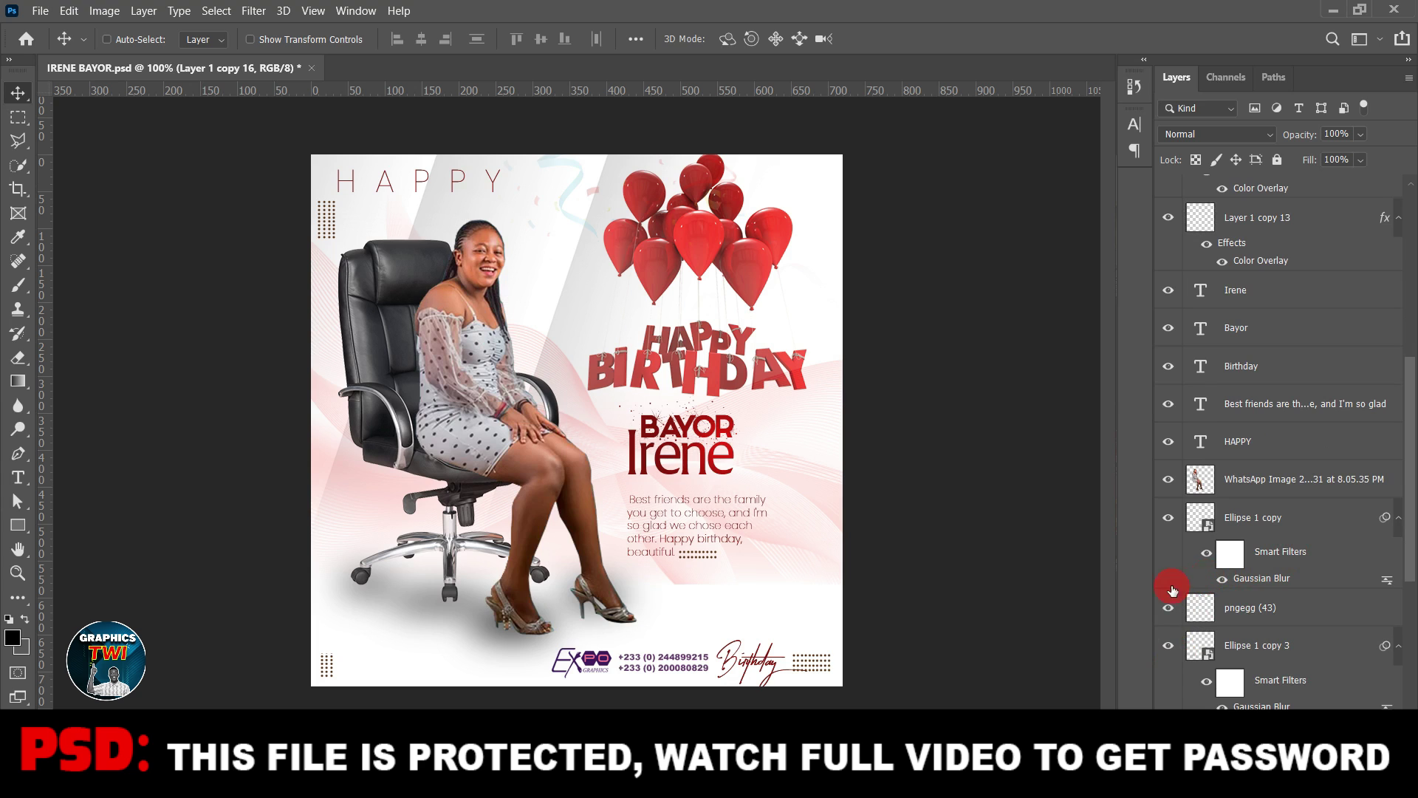
click(1169, 612)
click(1169, 608)
click(1168, 646)
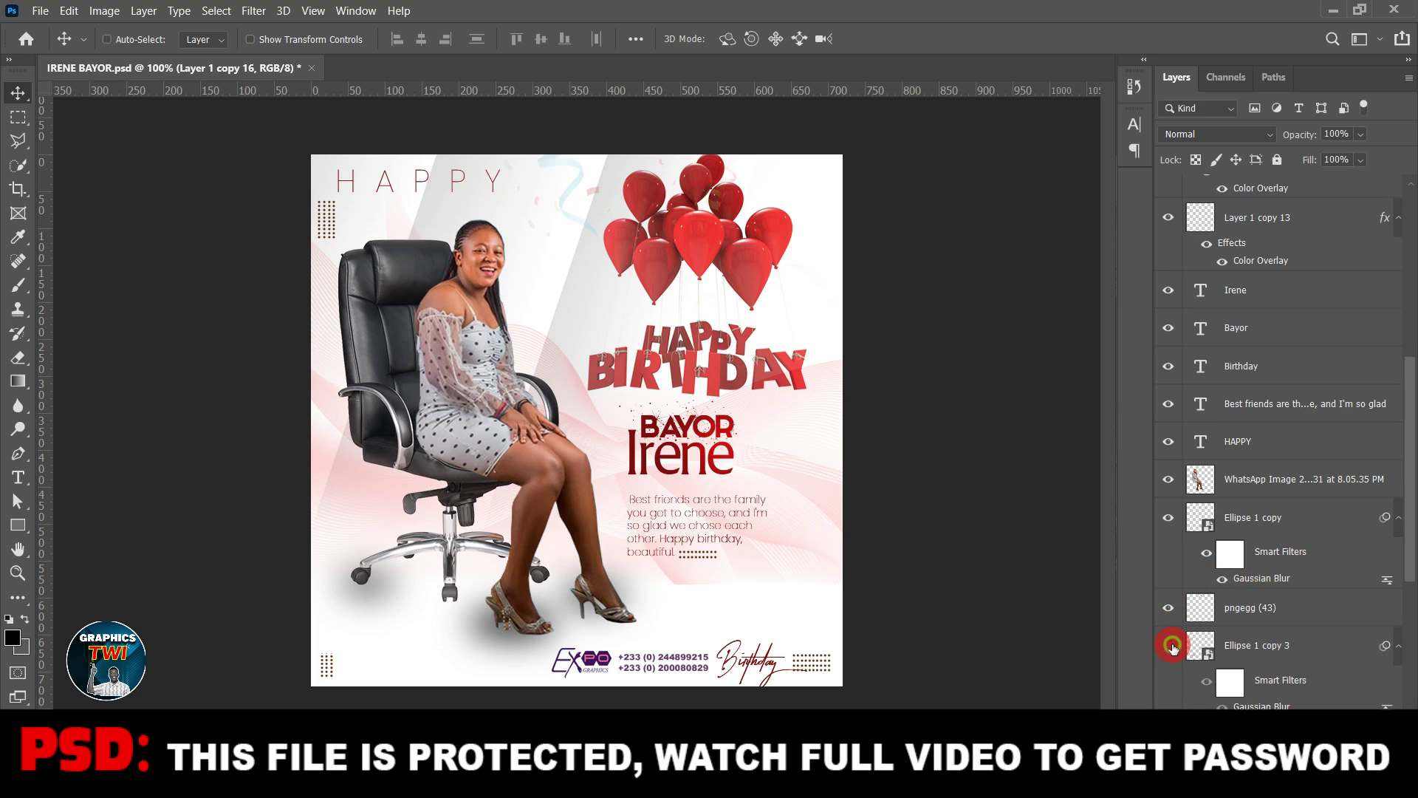
click(1168, 646)
click(311, 68)
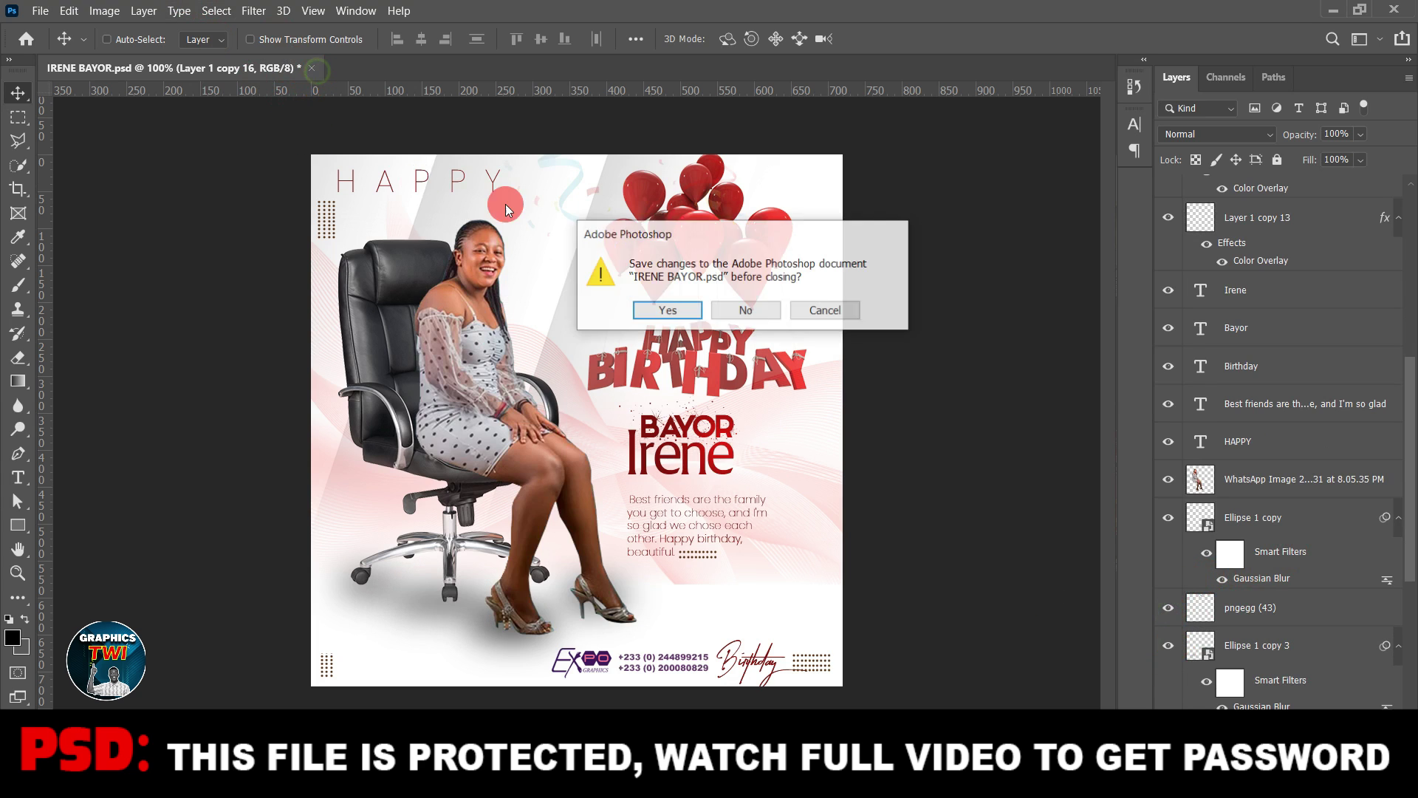
click(746, 310)
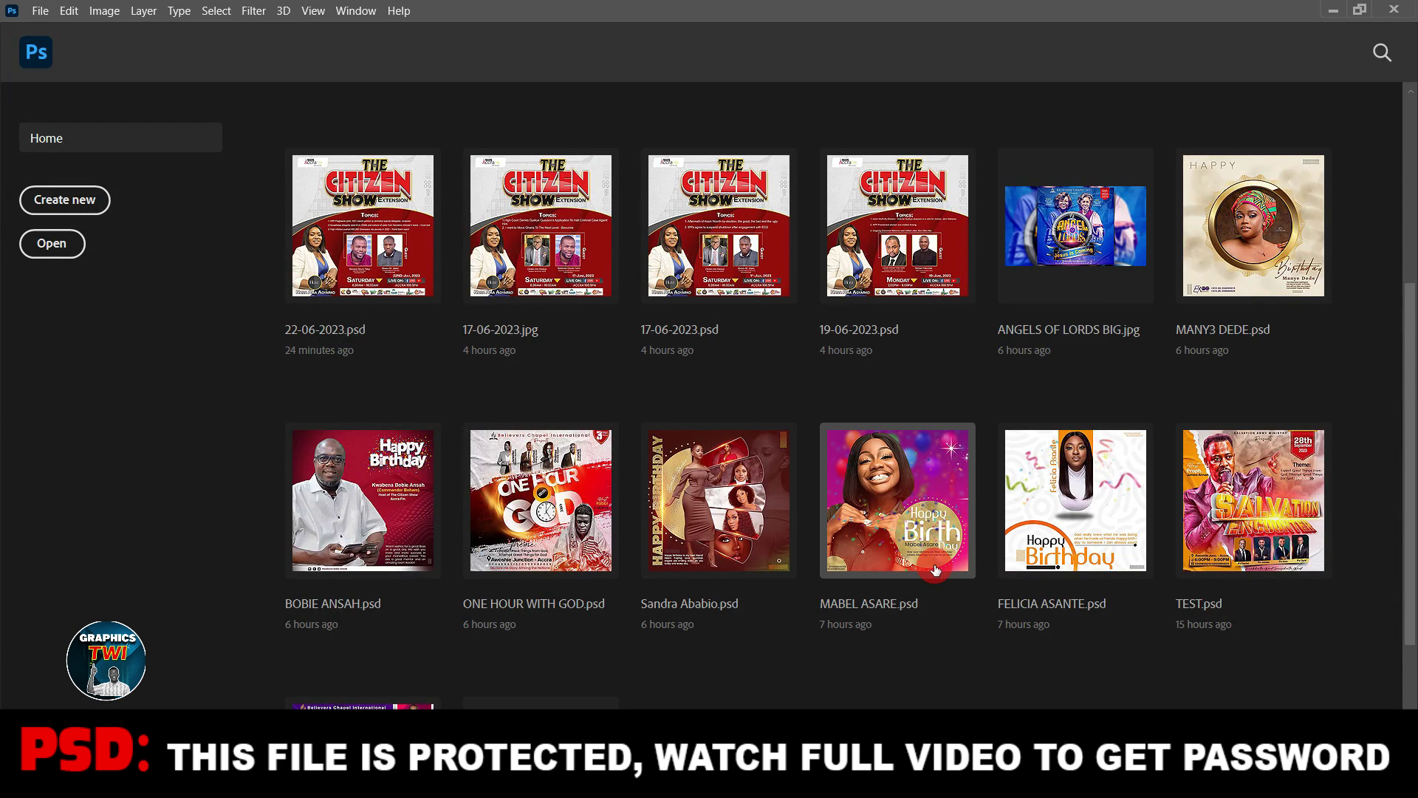
scroll(935, 569, down, 3)
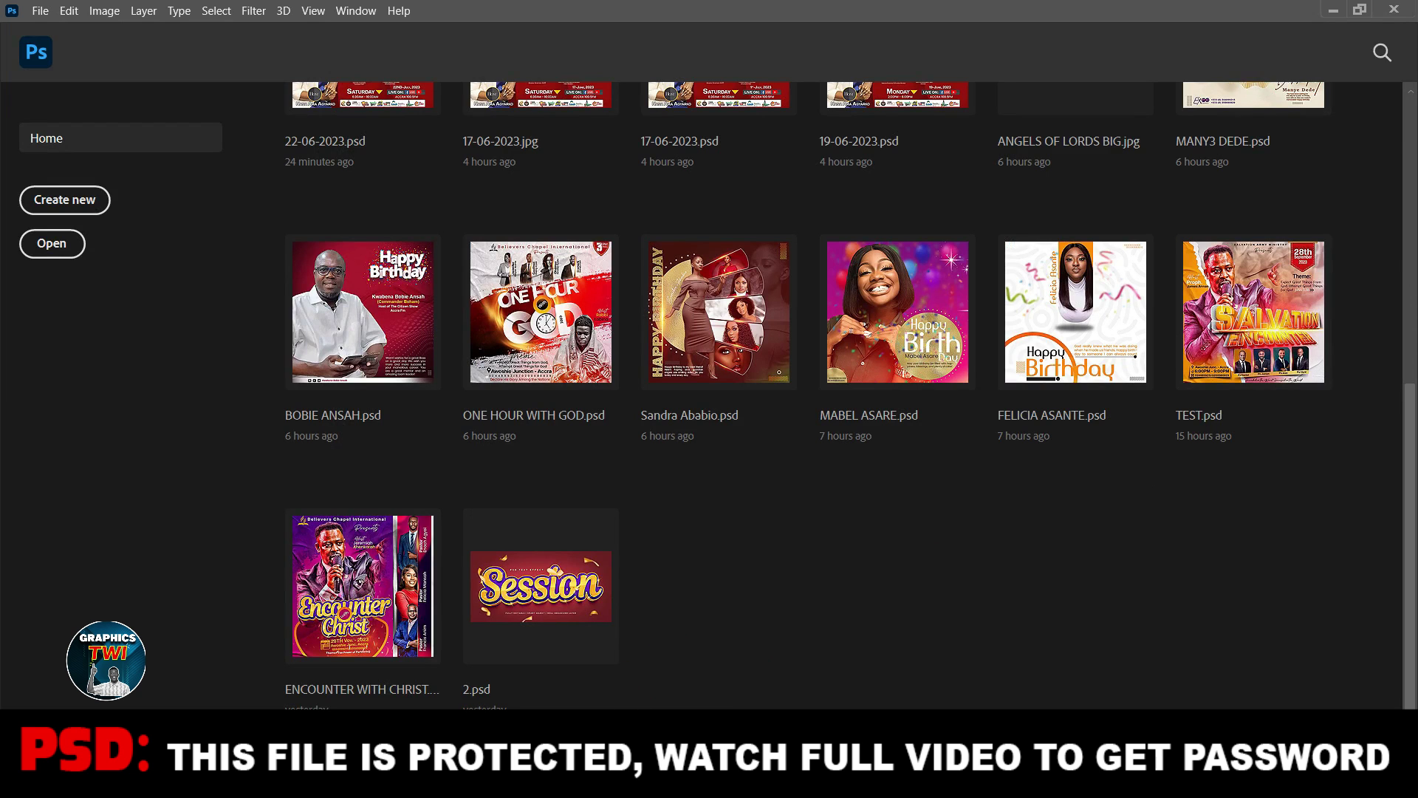
mouse_move(298, 783)
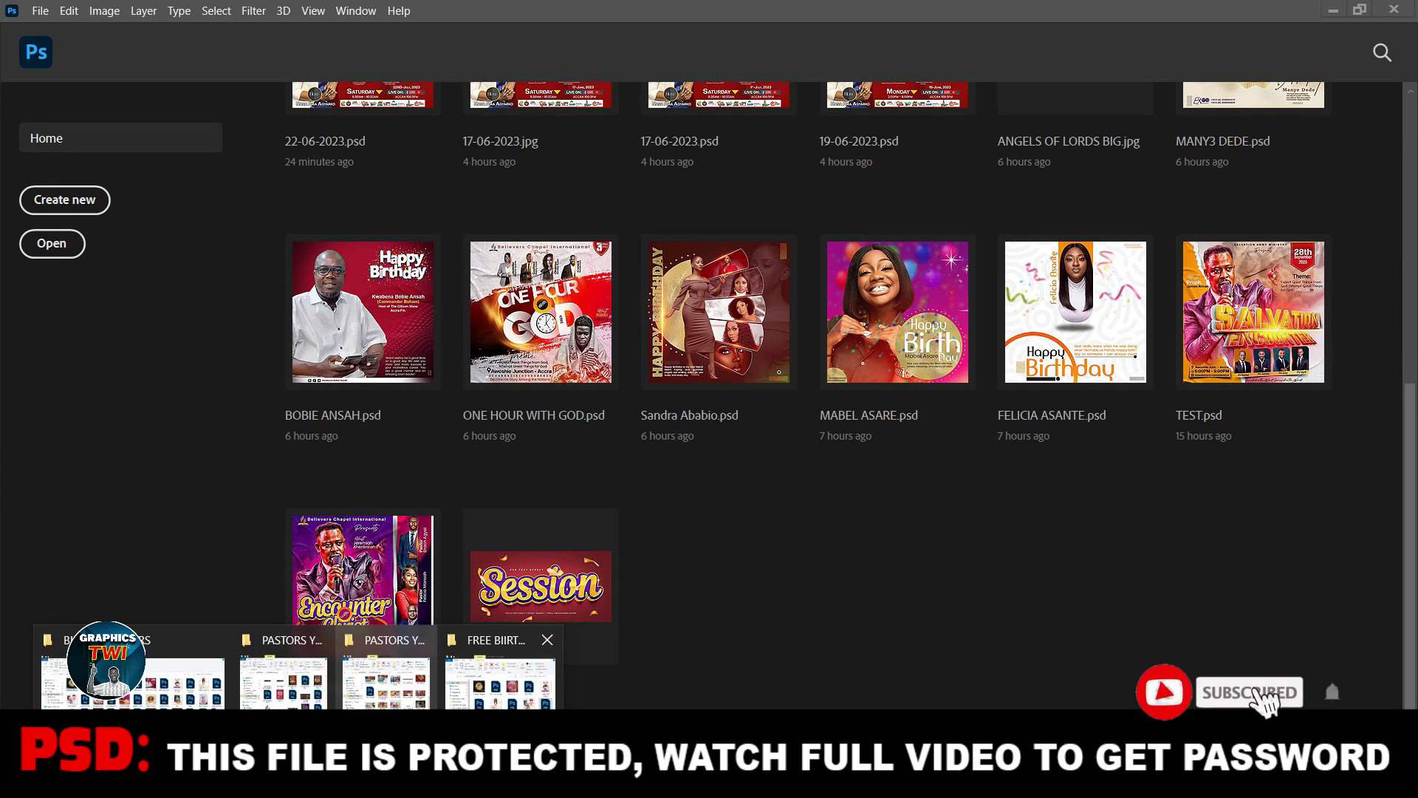
click(500, 681)
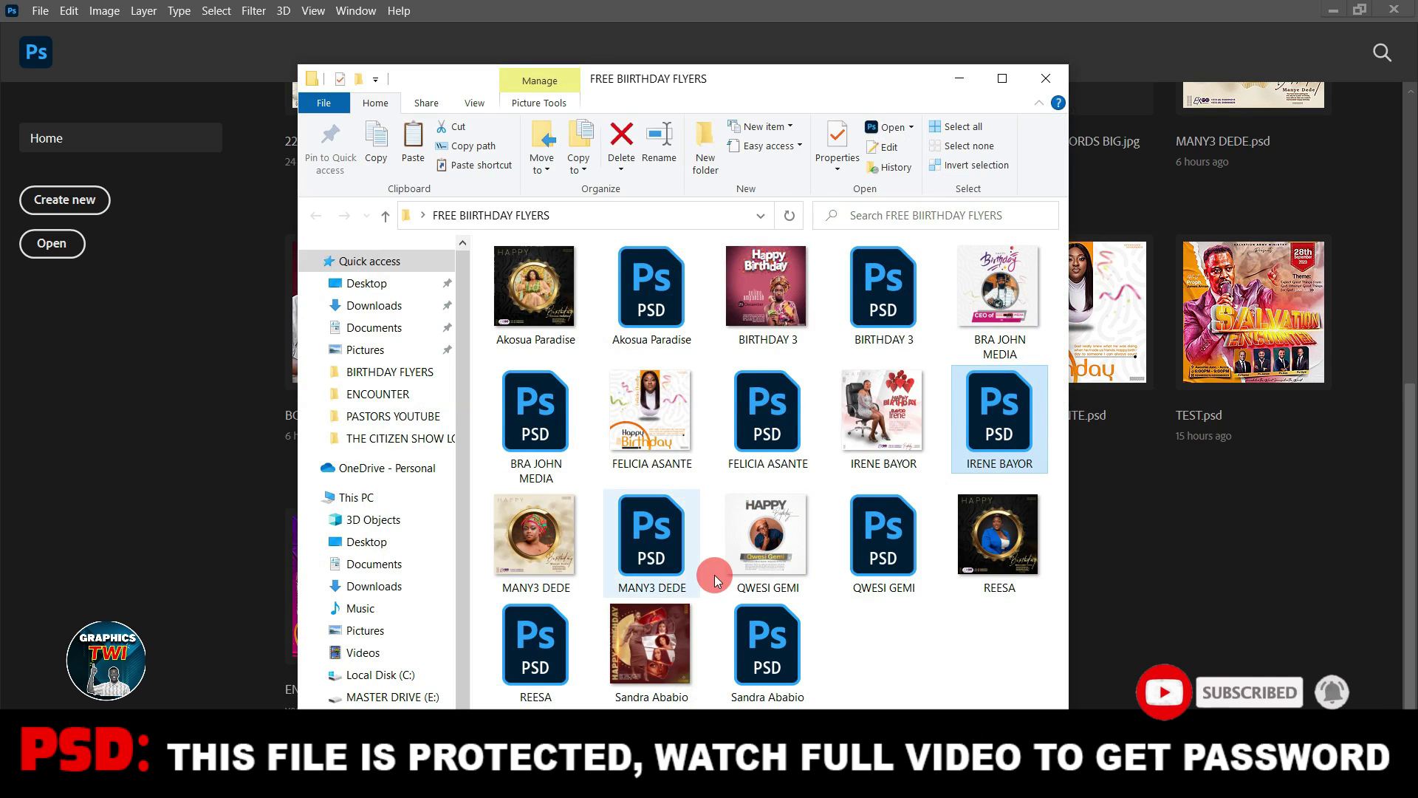
double_click(648, 547)
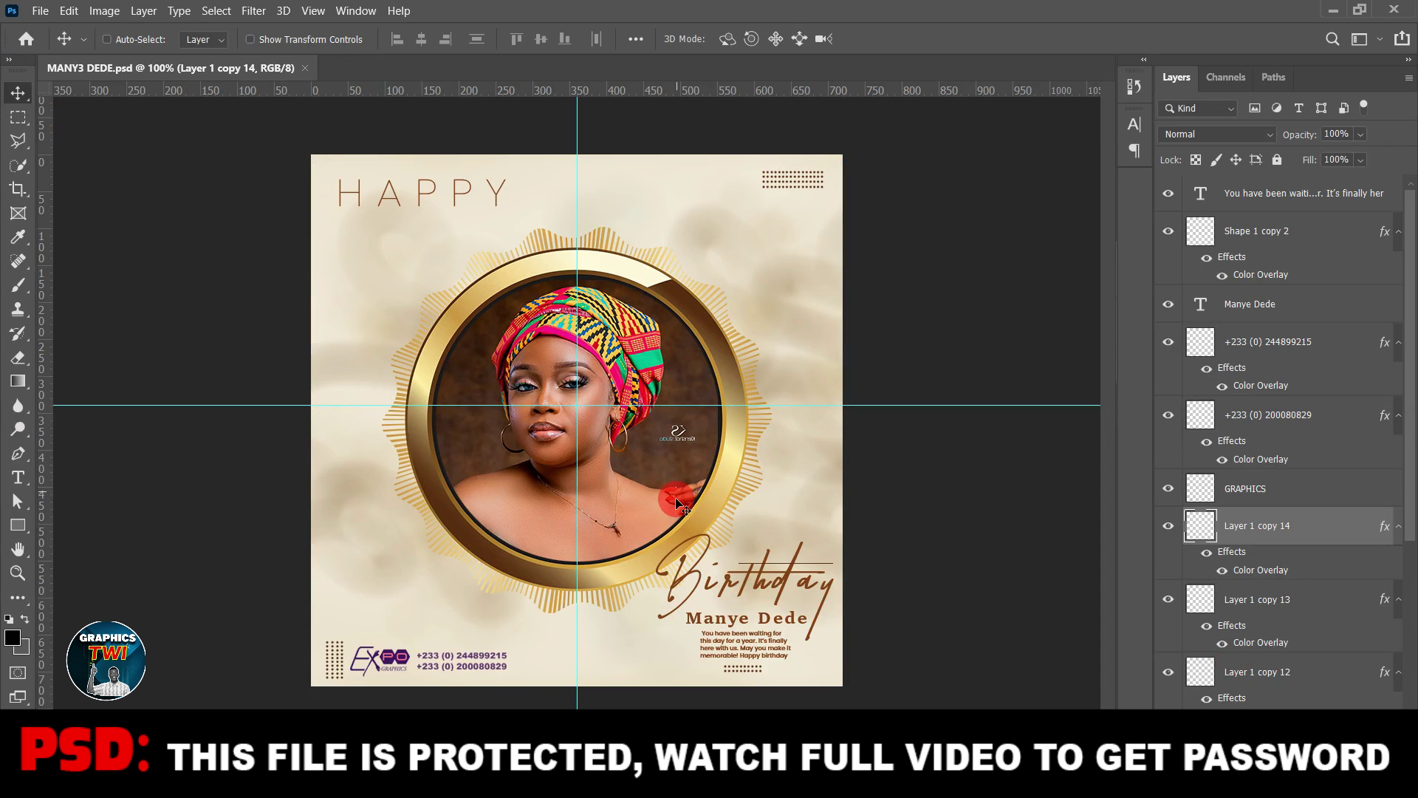
Step: Remove the vertical guide and toggle the gold frame, Layer 1, portrait and Birthday script layers
drag(577, 453, 577, 89)
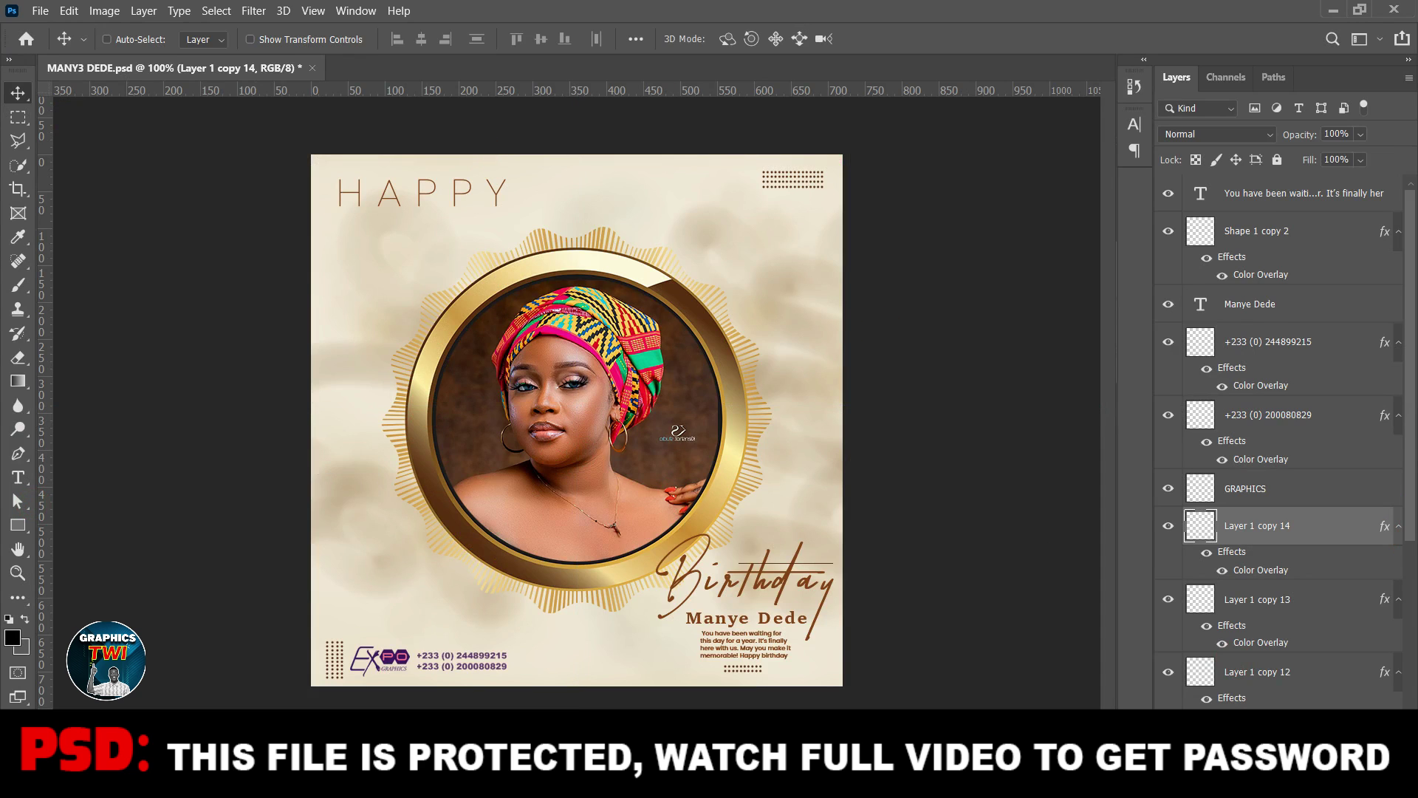
scroll(1250, 665, down, 4)
click(1165, 608)
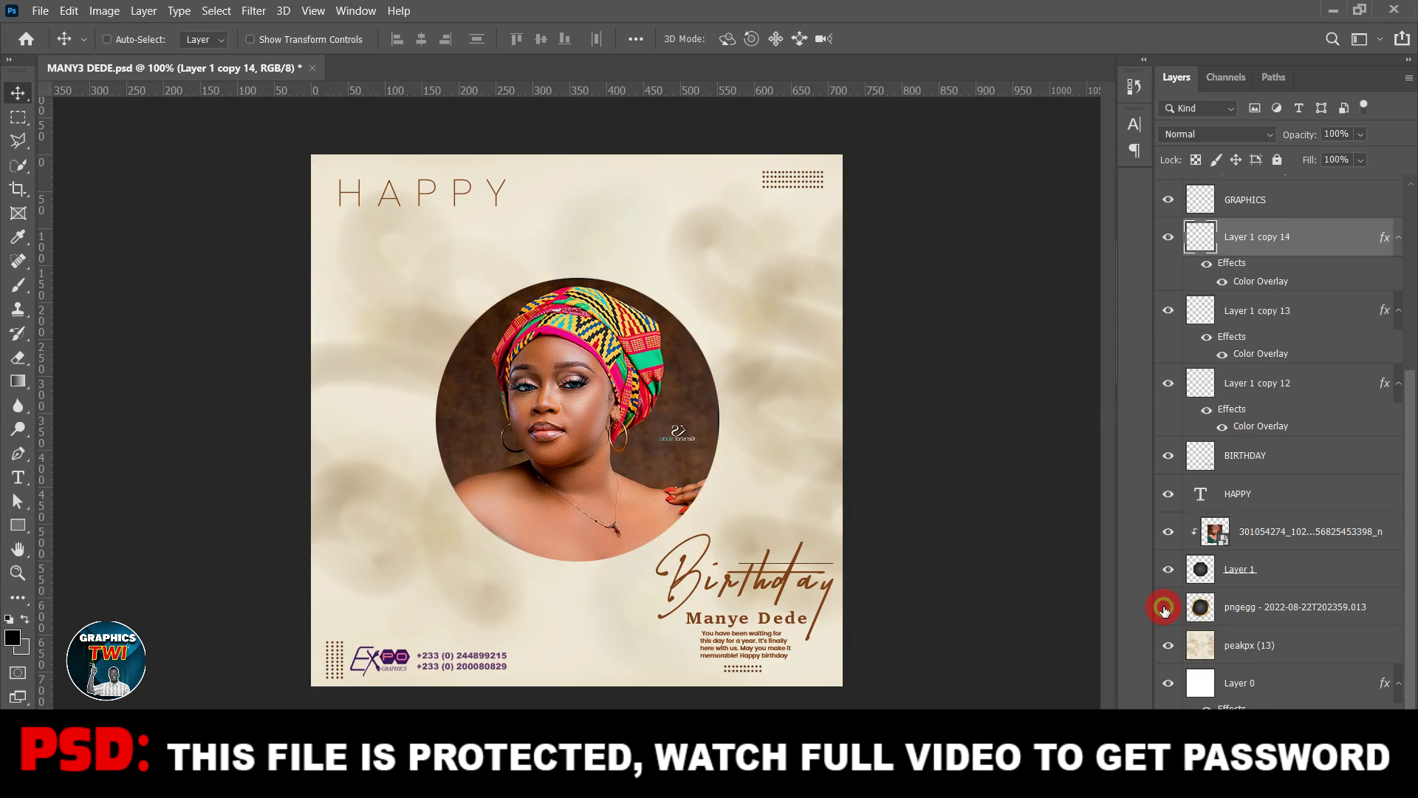
click(1165, 607)
click(1166, 570)
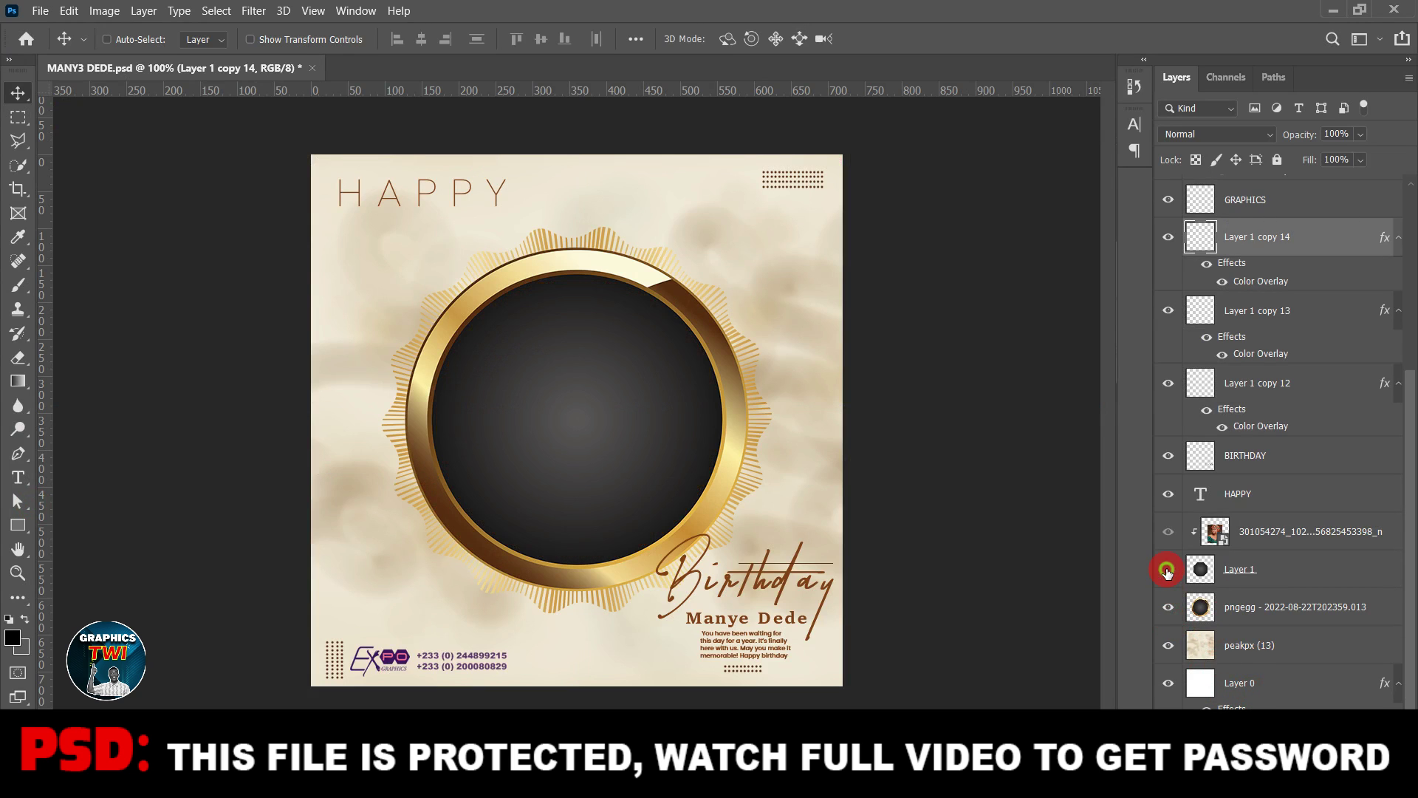
click(1167, 570)
click(1166, 533)
click(1169, 532)
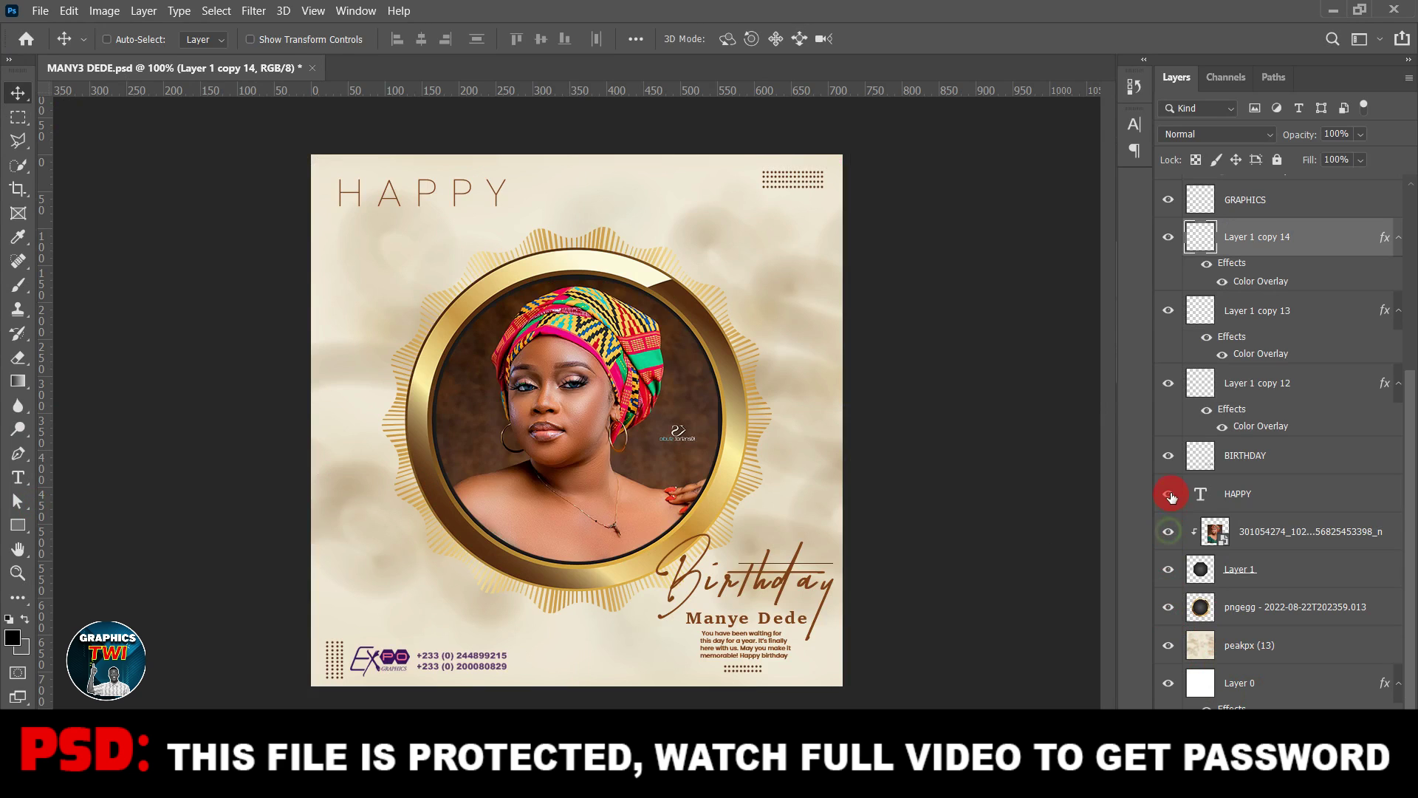
click(1169, 458)
click(1169, 461)
Step: Make the name text, phone number and Shape 1 copy 2 layers visible
scroll(1211, 310, up, 5)
click(1156, 276)
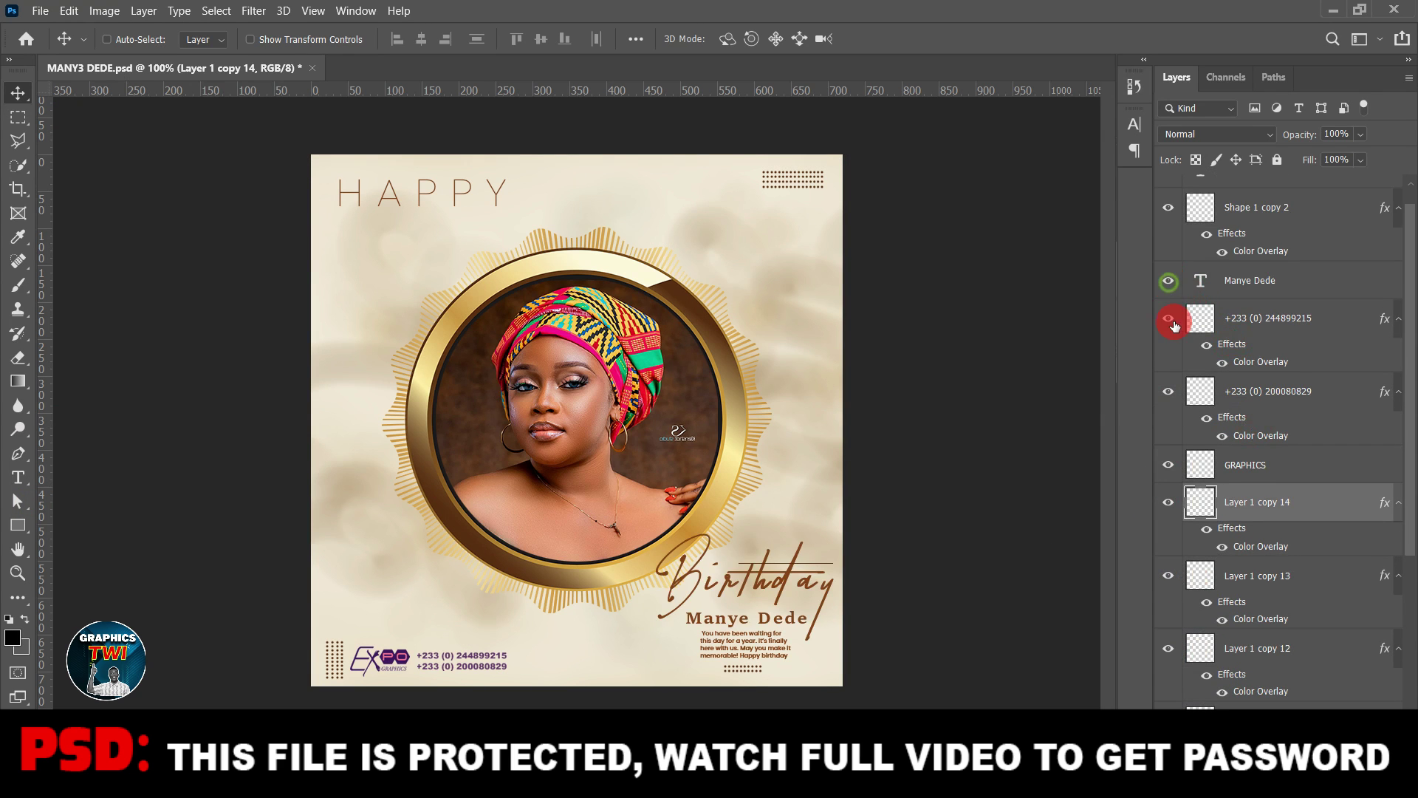
click(1169, 319)
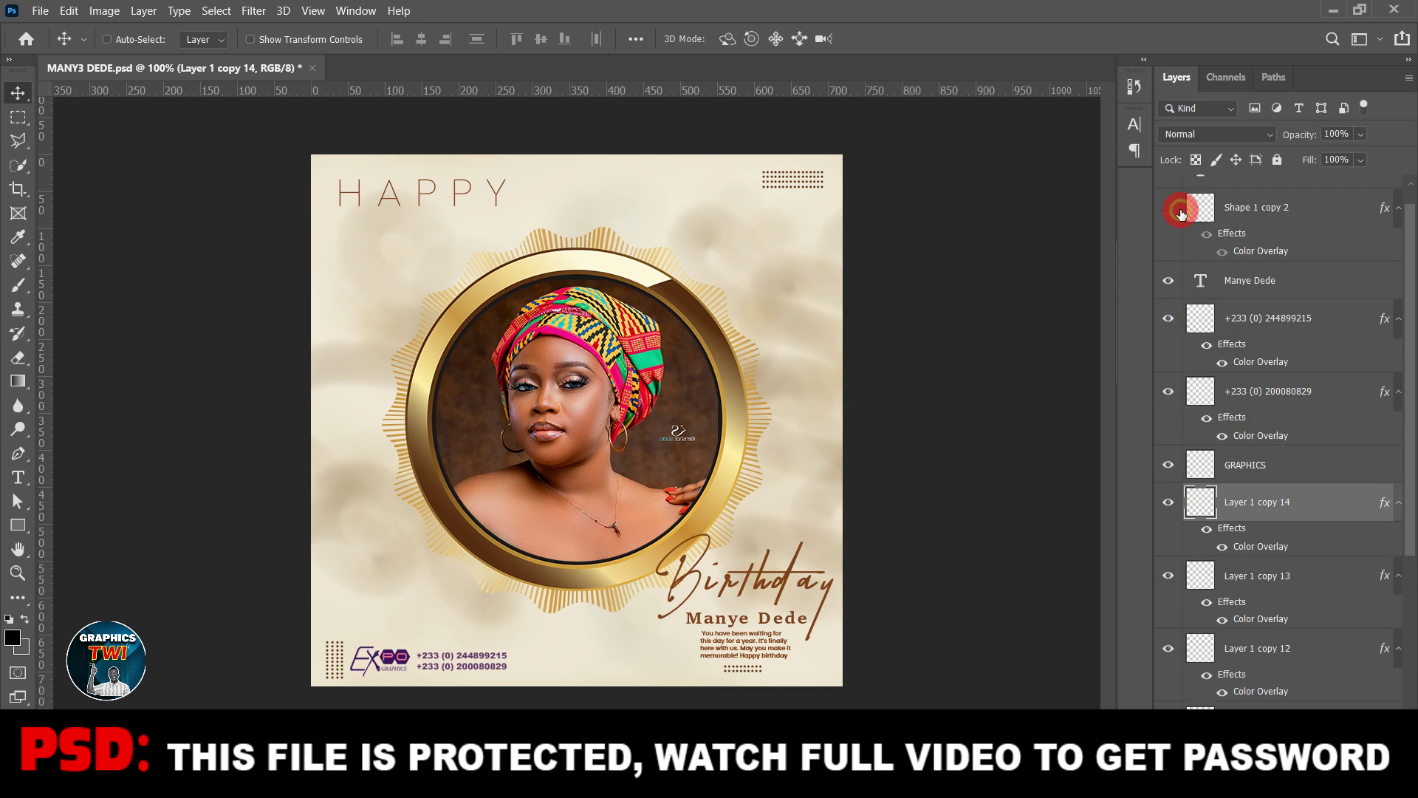
click(1182, 212)
Step: Toggle the beige background, gold frame ring and first phone number, then close MANY3 DEDE unsaved
scroll(1311, 497, down, 4)
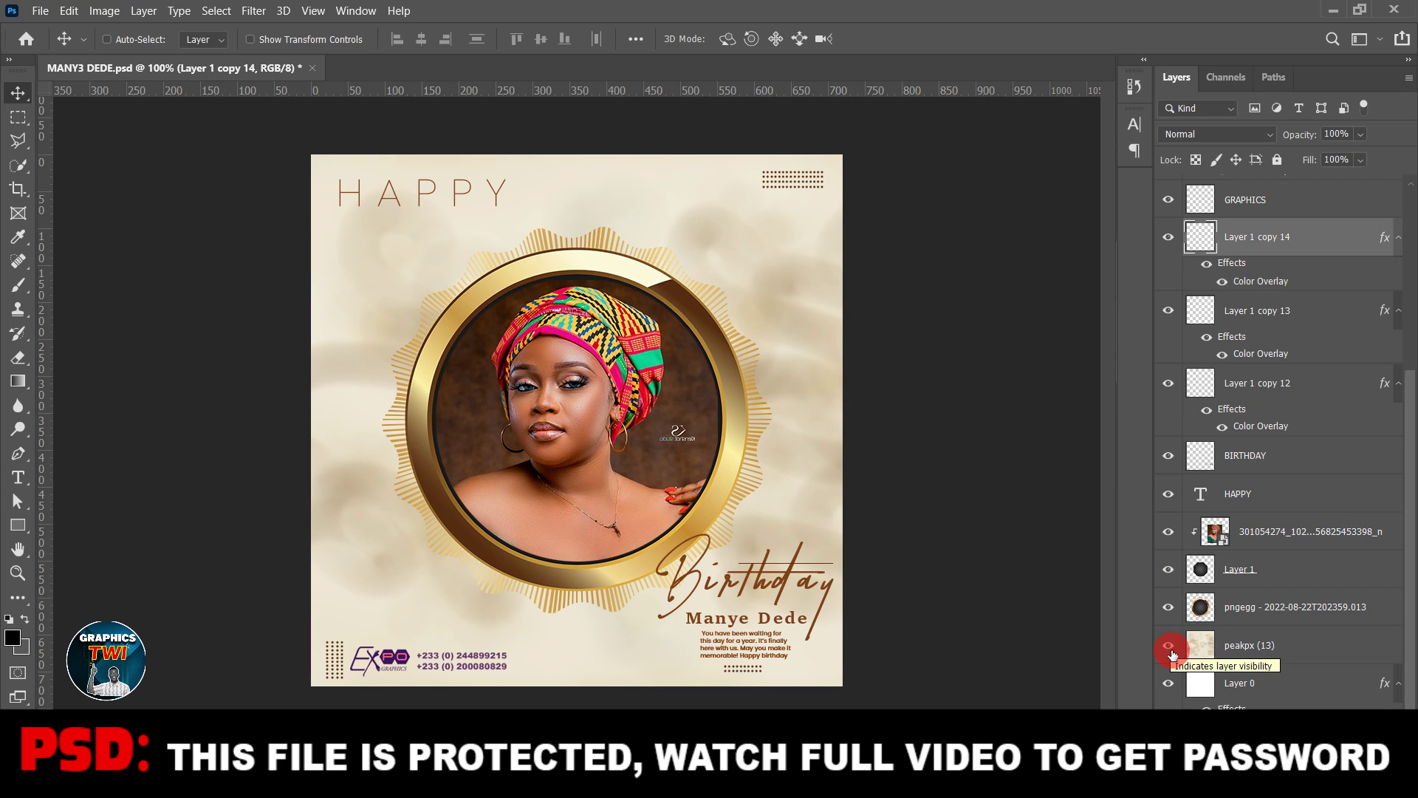
click(1169, 645)
click(1171, 647)
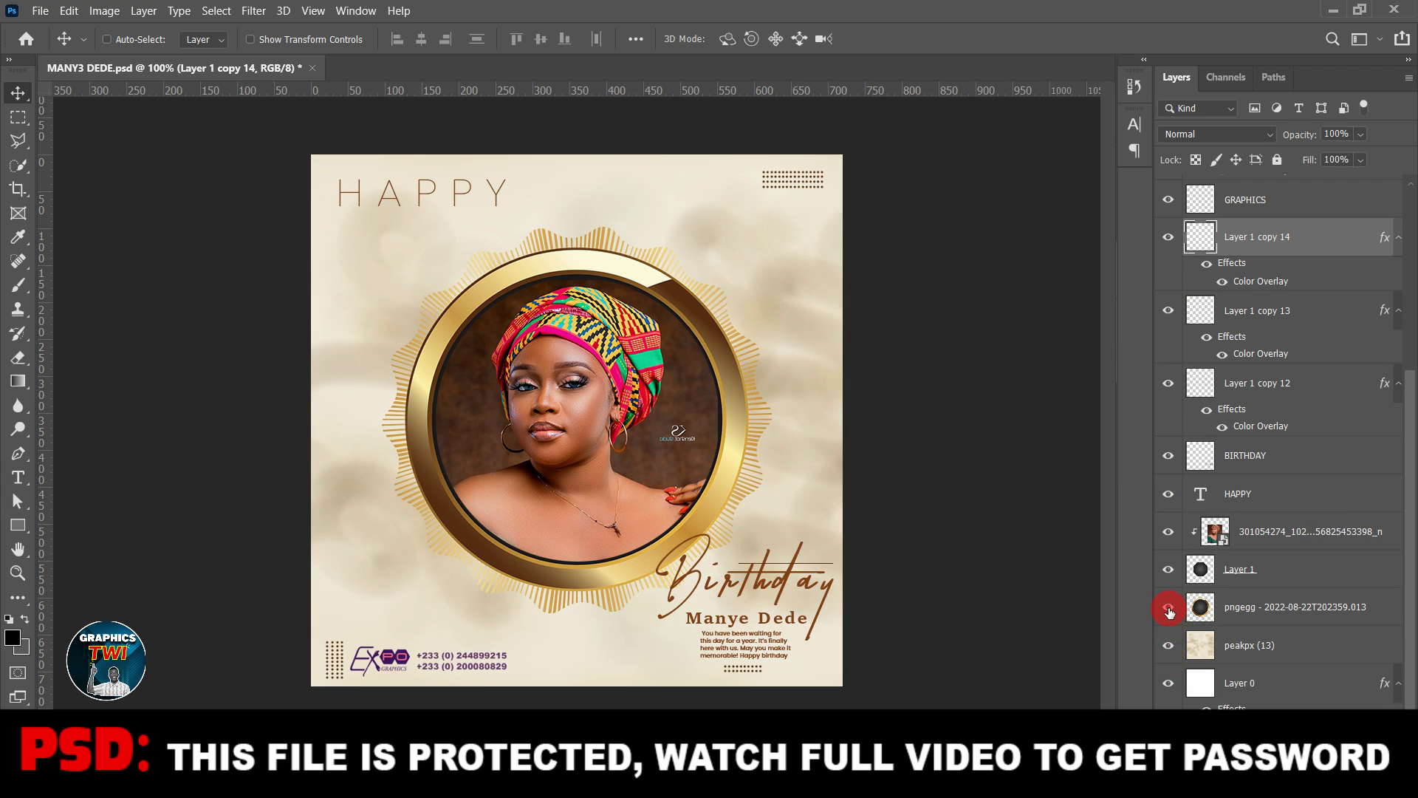
click(1170, 609)
click(1169, 610)
drag(1413, 698, 1413, 334)
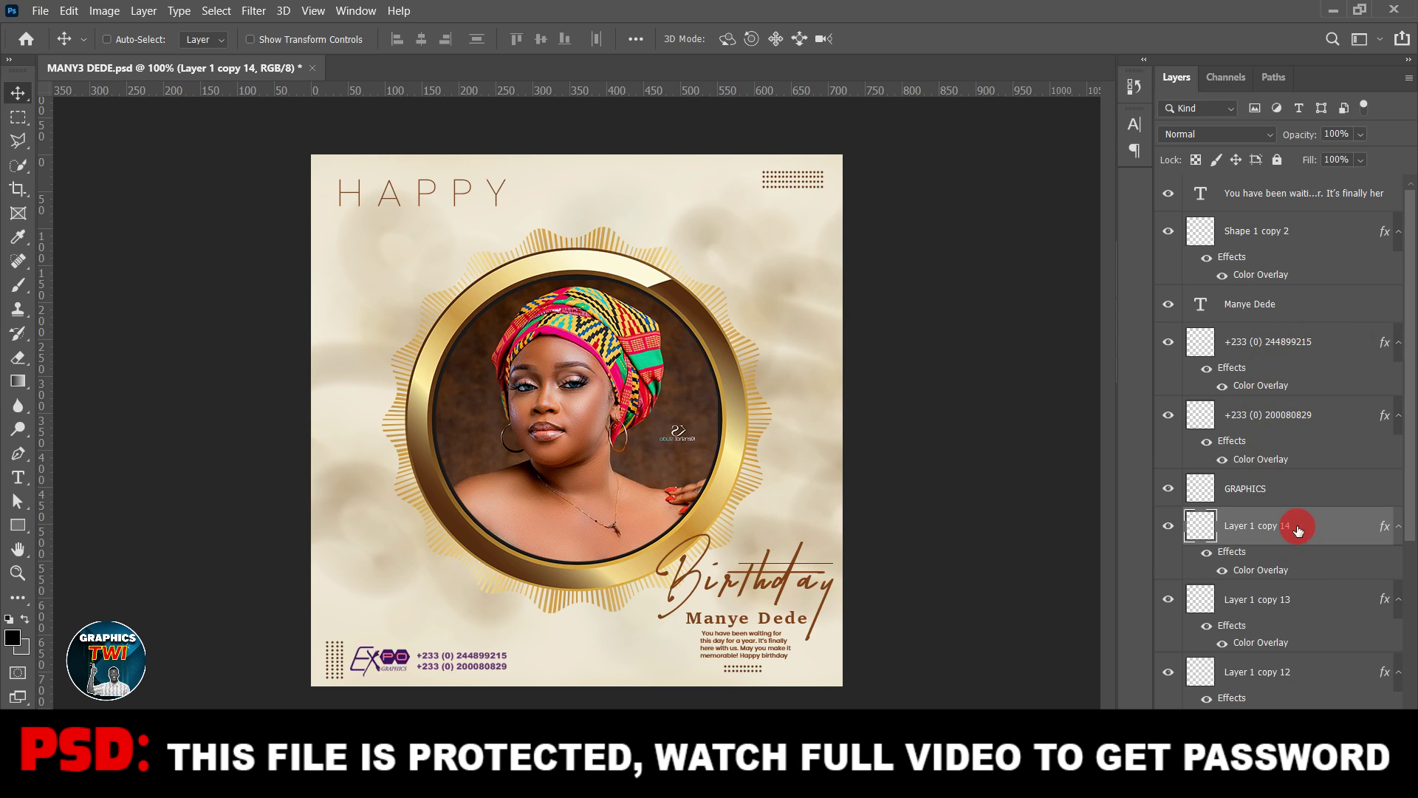
click(1170, 342)
click(1170, 343)
click(314, 72)
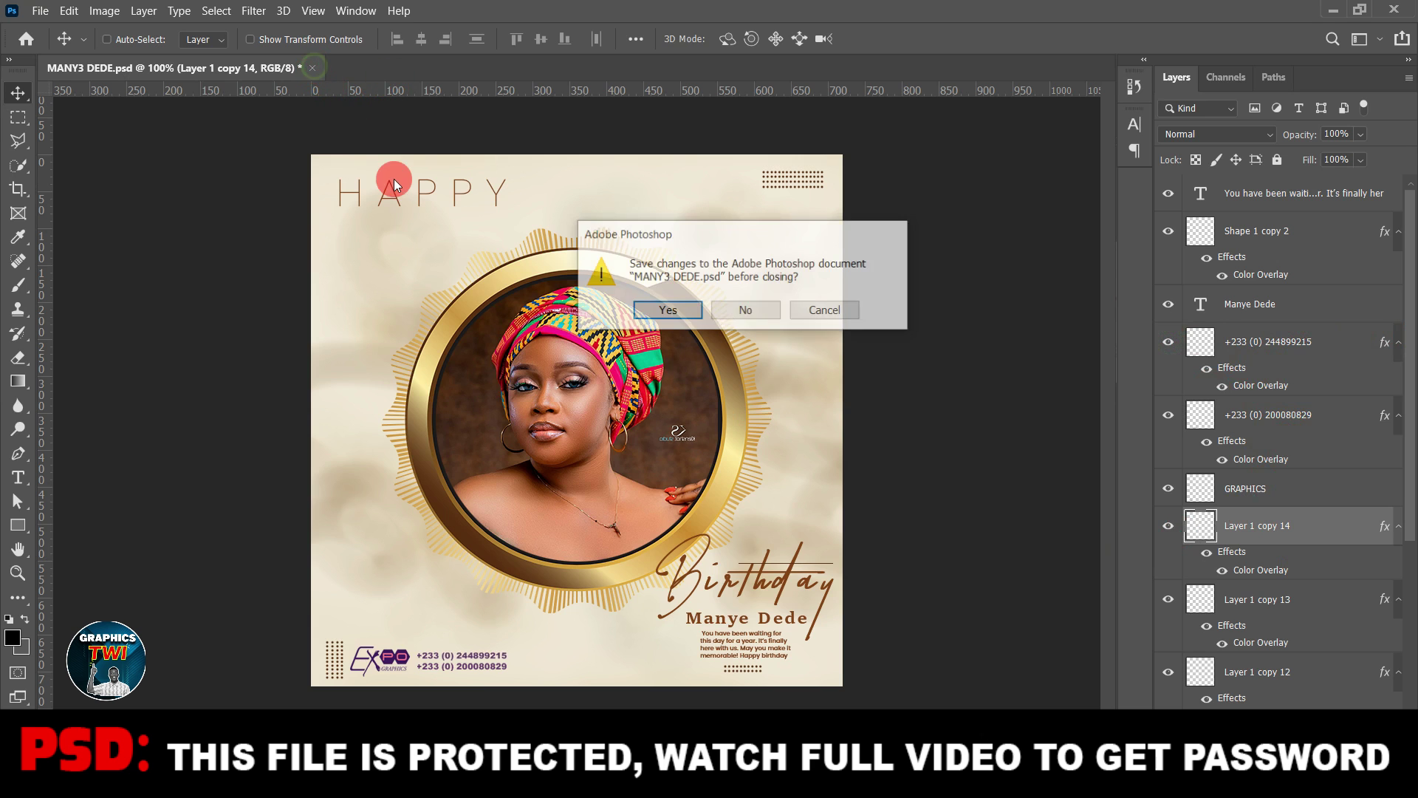
click(729, 311)
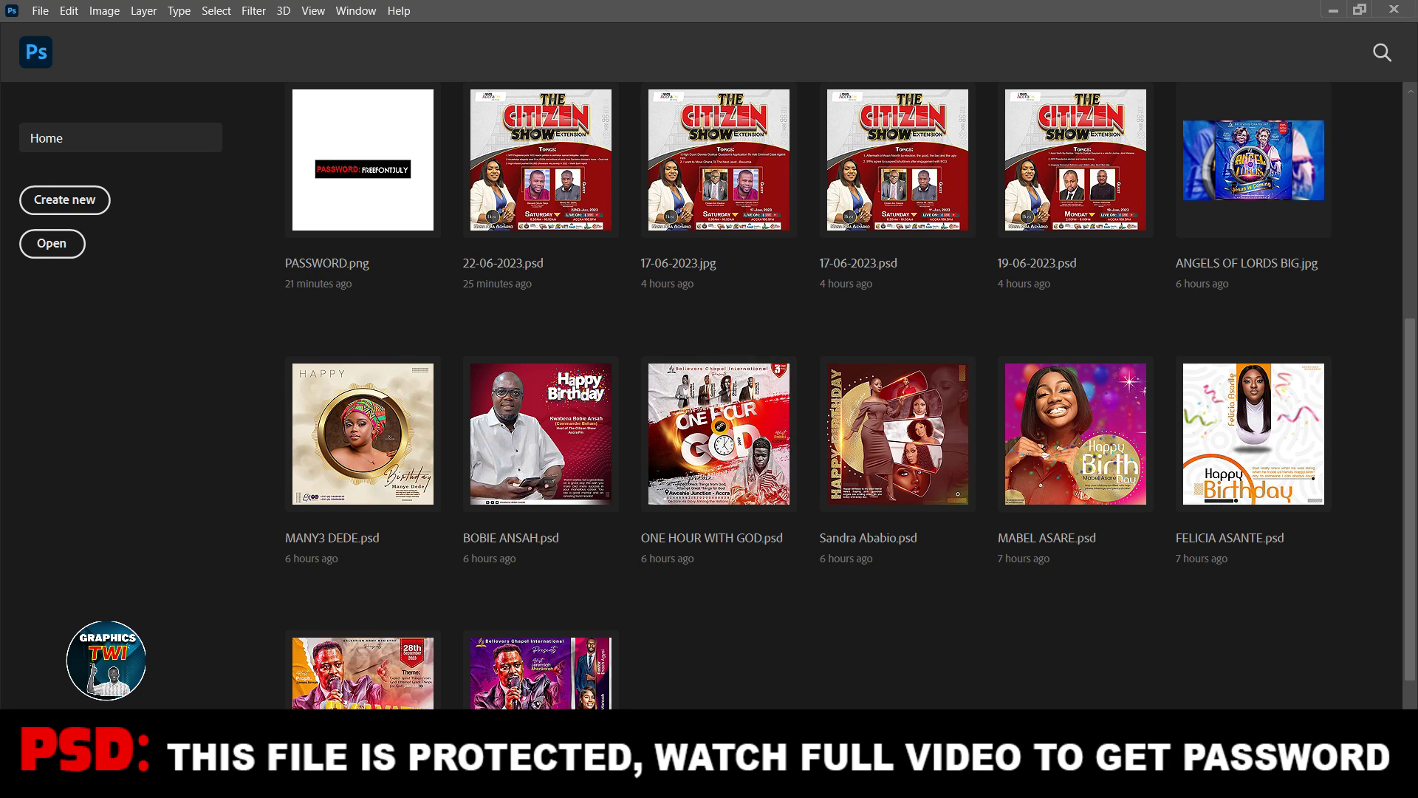
Step: Open QWESI GEMI.psd from the FREE BIIRTHDAY FLYERS folder in Photoshop
mouse_move(299, 782)
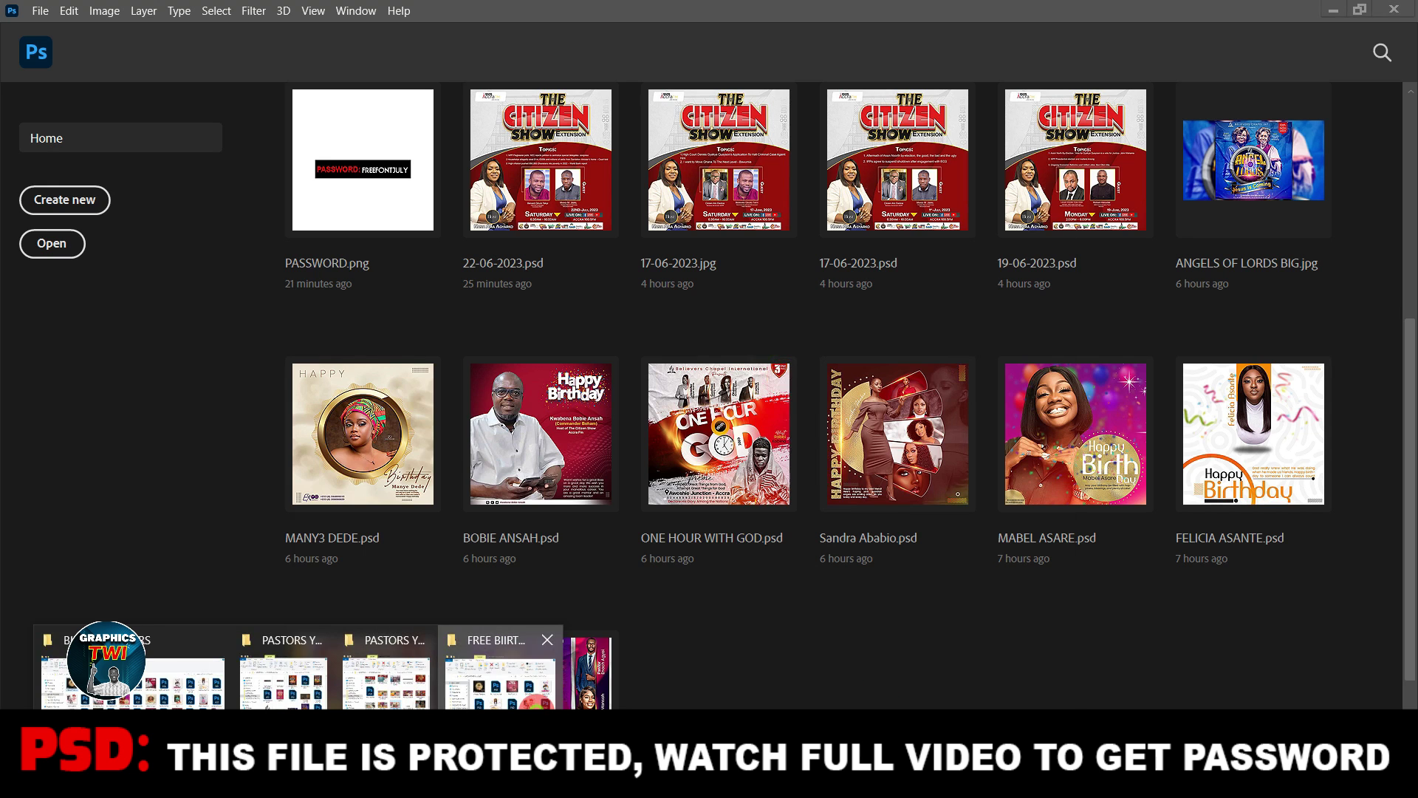
click(501, 669)
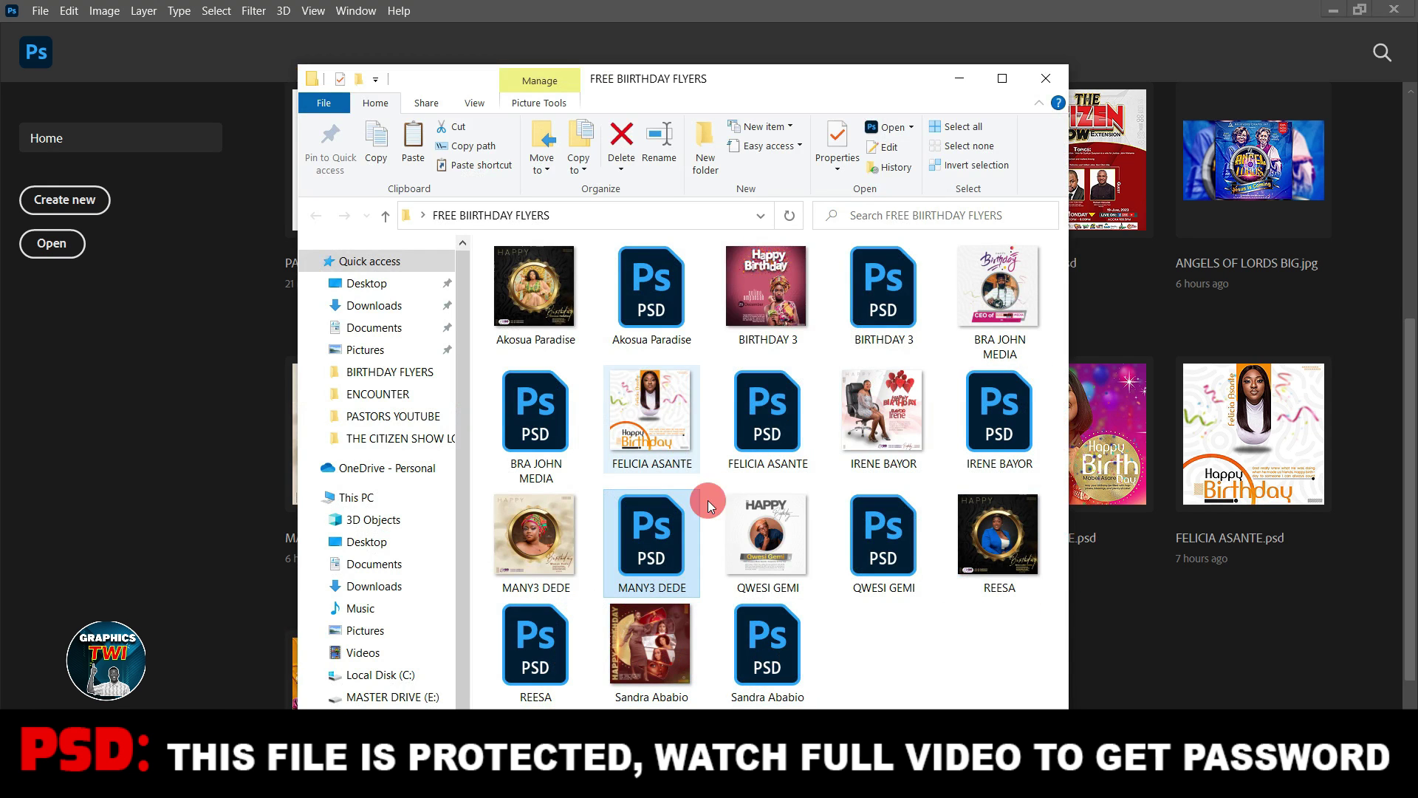
click(880, 547)
click(1343, 696)
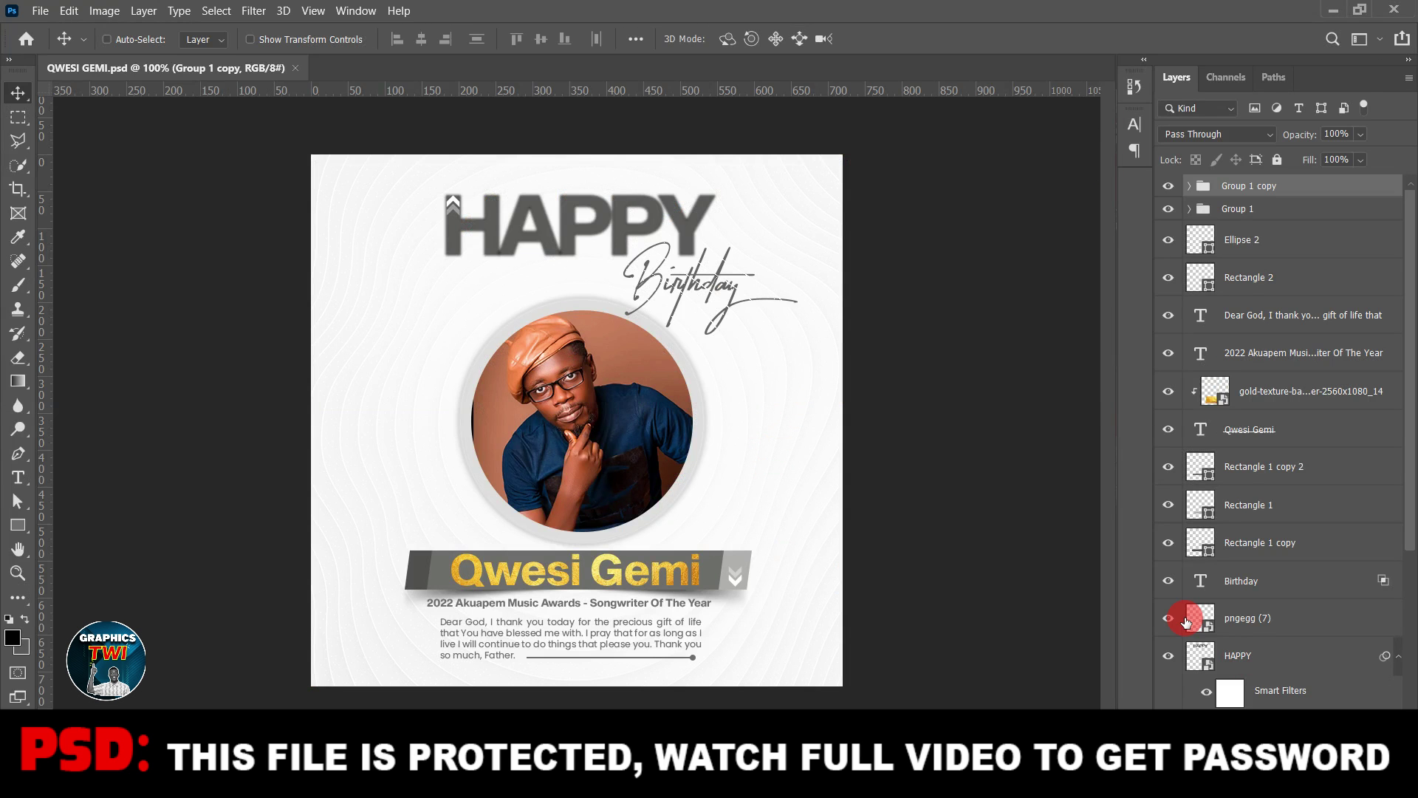
click(1168, 455)
click(1170, 471)
click(1170, 431)
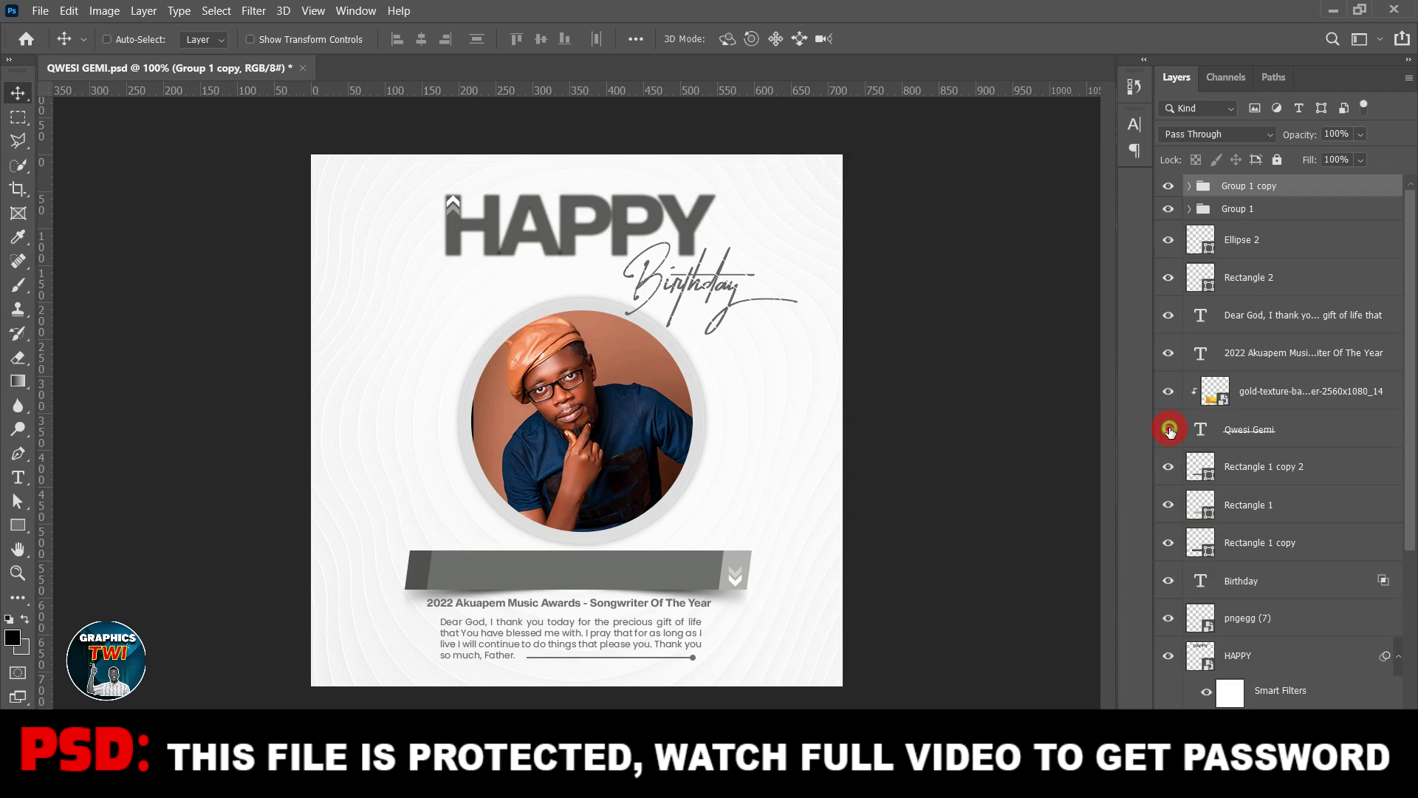
click(1170, 430)
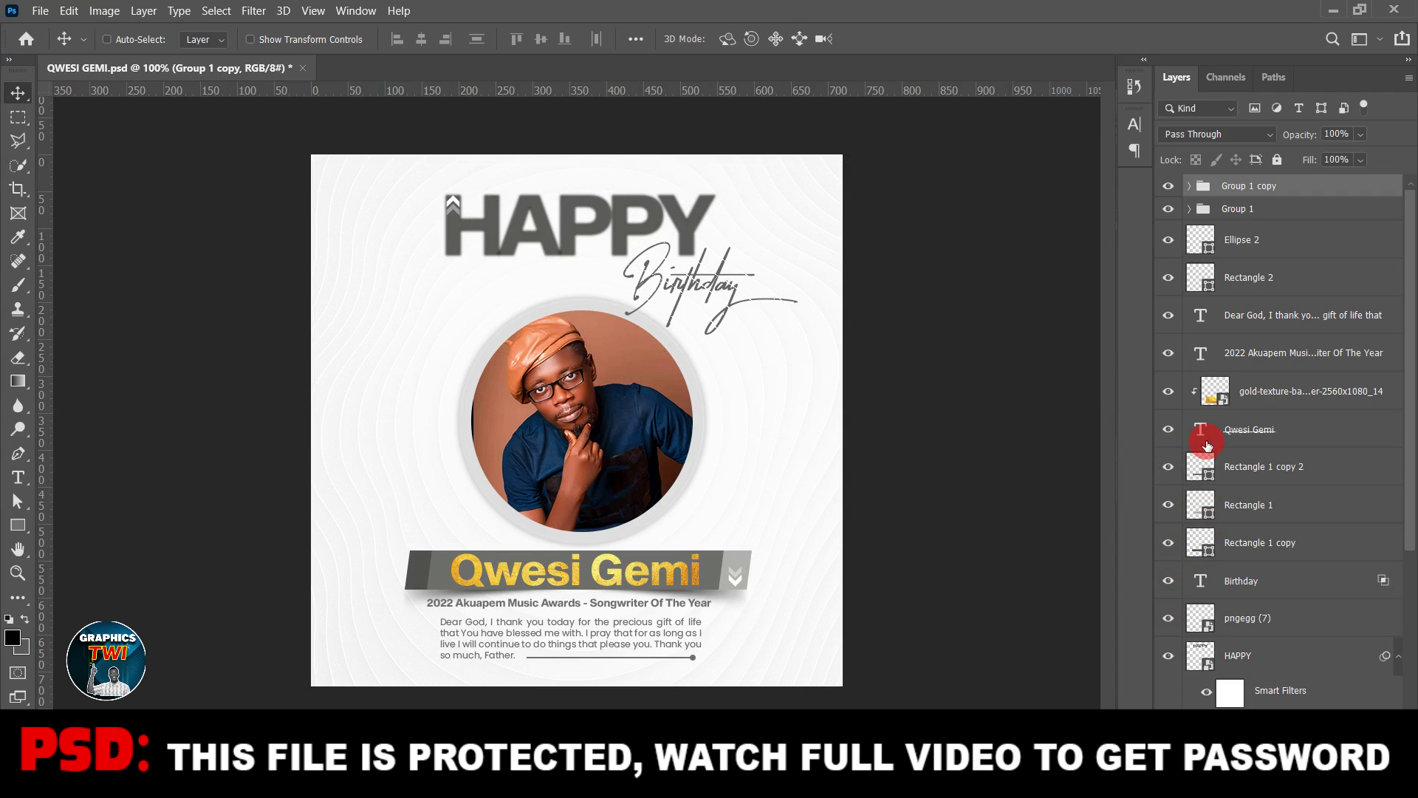
click(1169, 187)
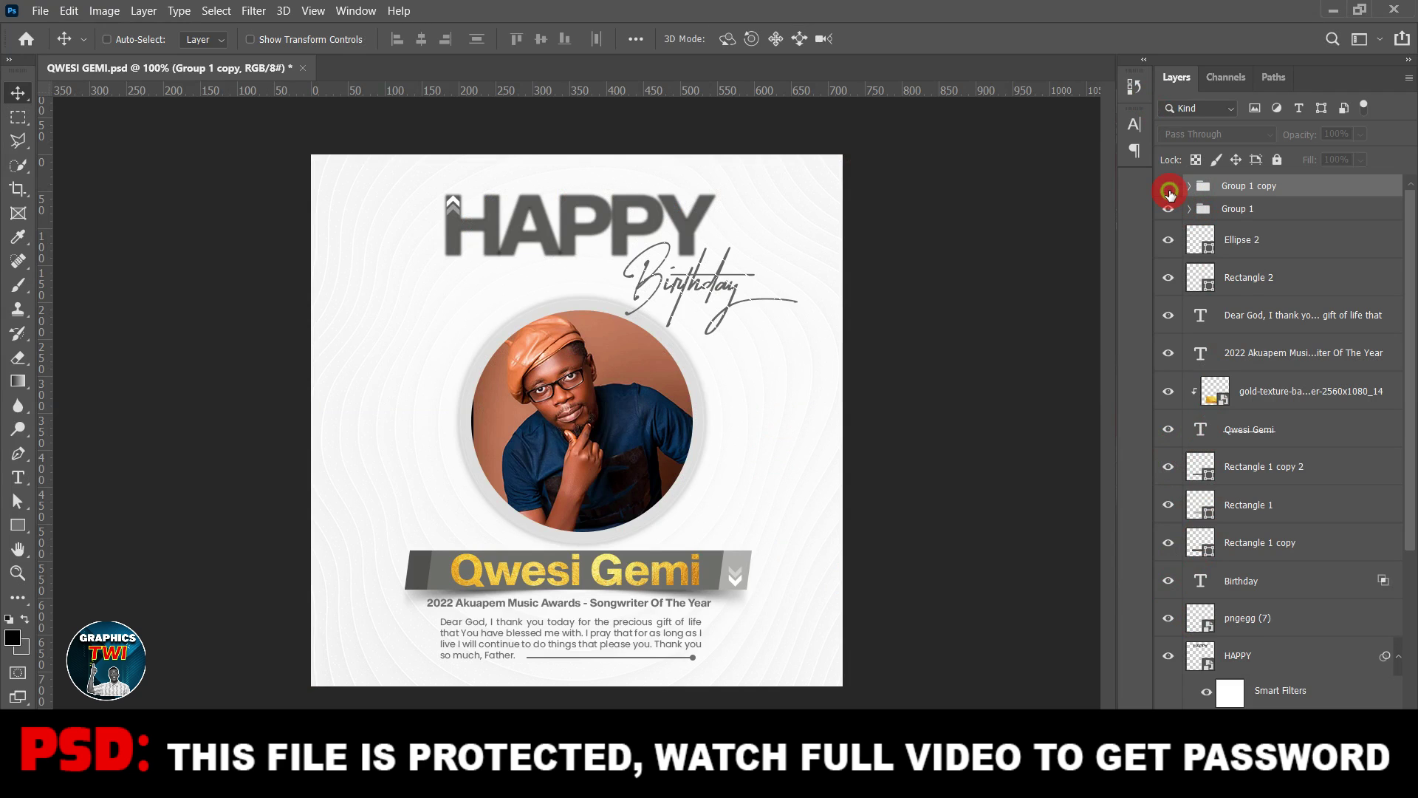
click(1170, 187)
click(1170, 187)
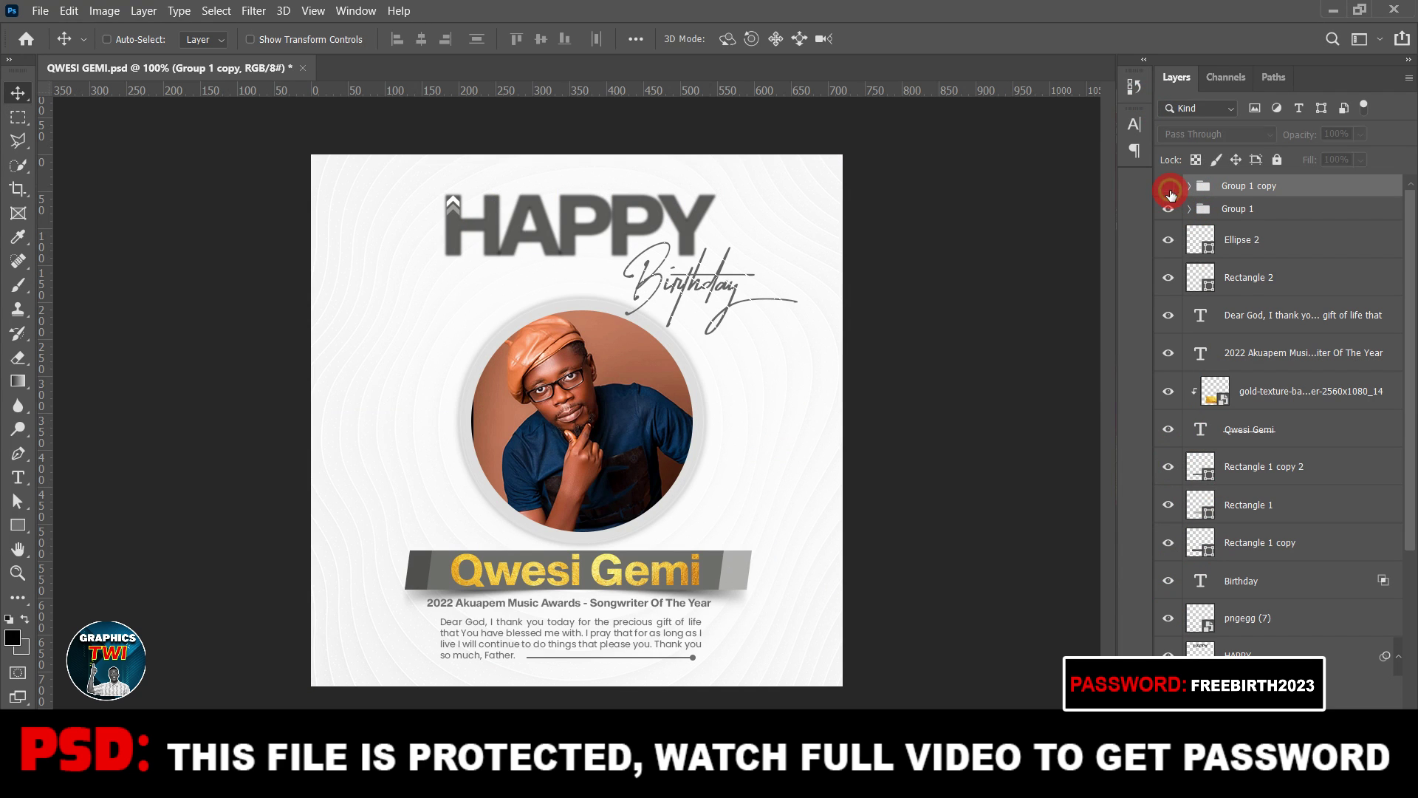
click(1170, 187)
Step: Hide and reshow the circular portrait photo and the Ellipse 1 copy layer
scroll(1201, 576, down, 4)
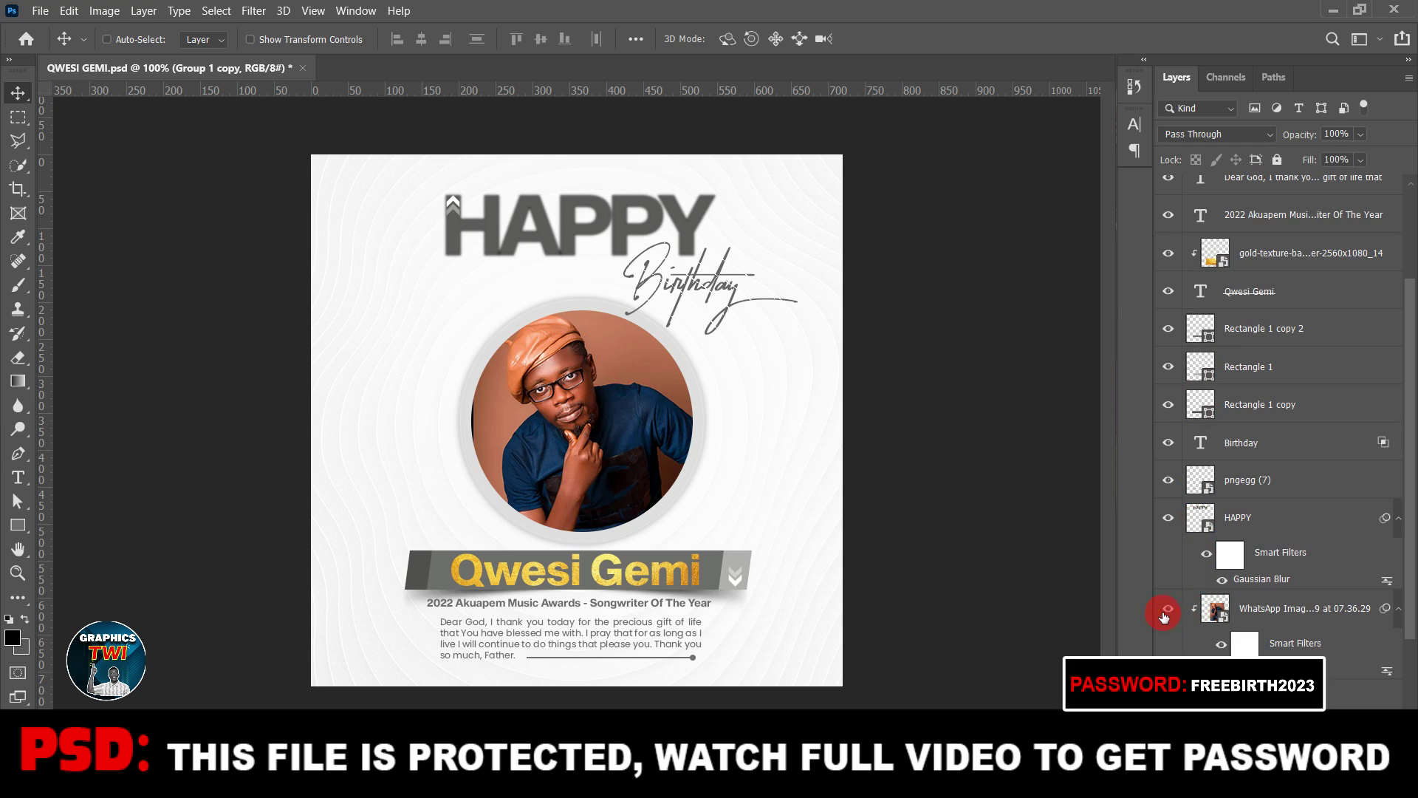
click(1168, 608)
click(1167, 608)
click(1169, 698)
click(1169, 699)
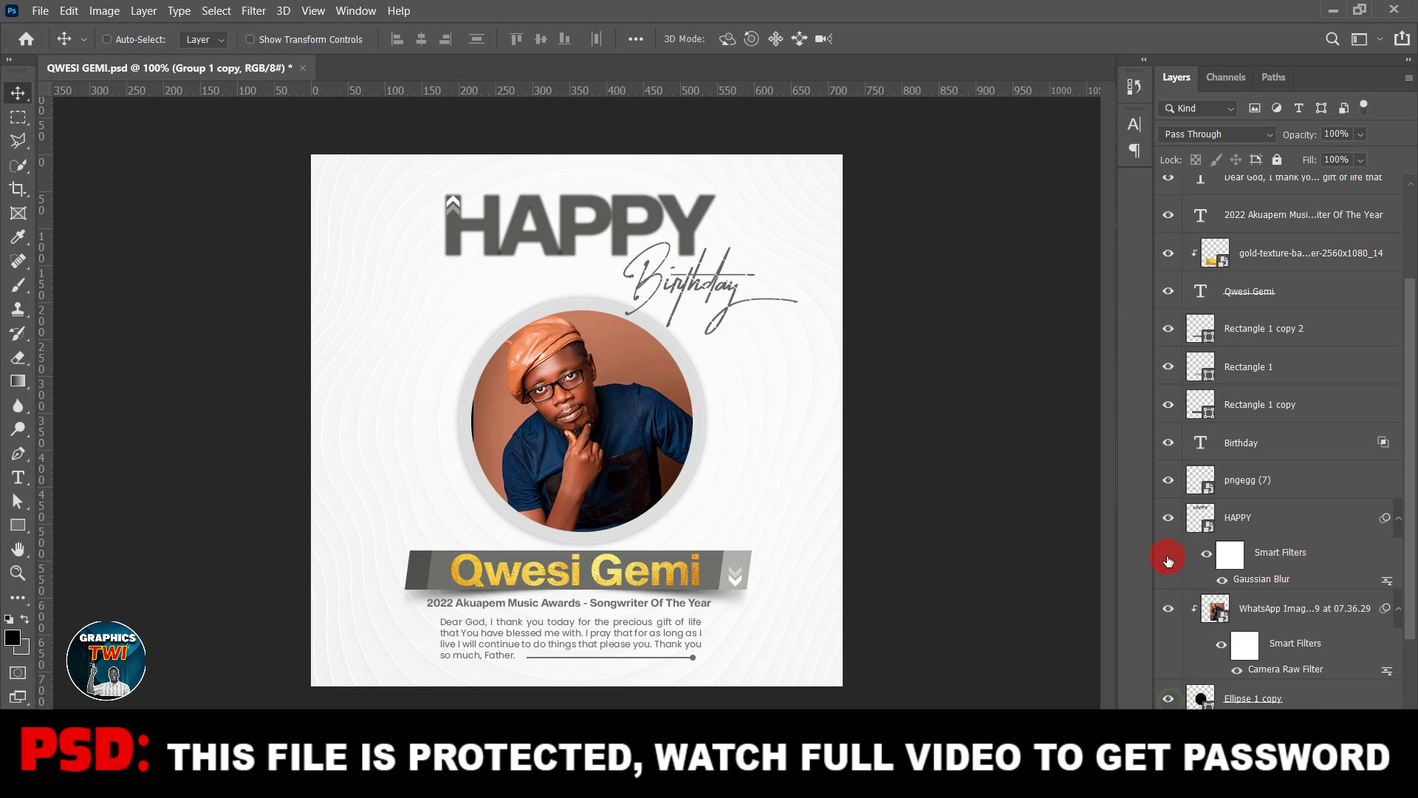
Step: Toggle the HAPPY text, turn on the name banner shadow, then close the flyer without saving
click(1168, 516)
click(1168, 516)
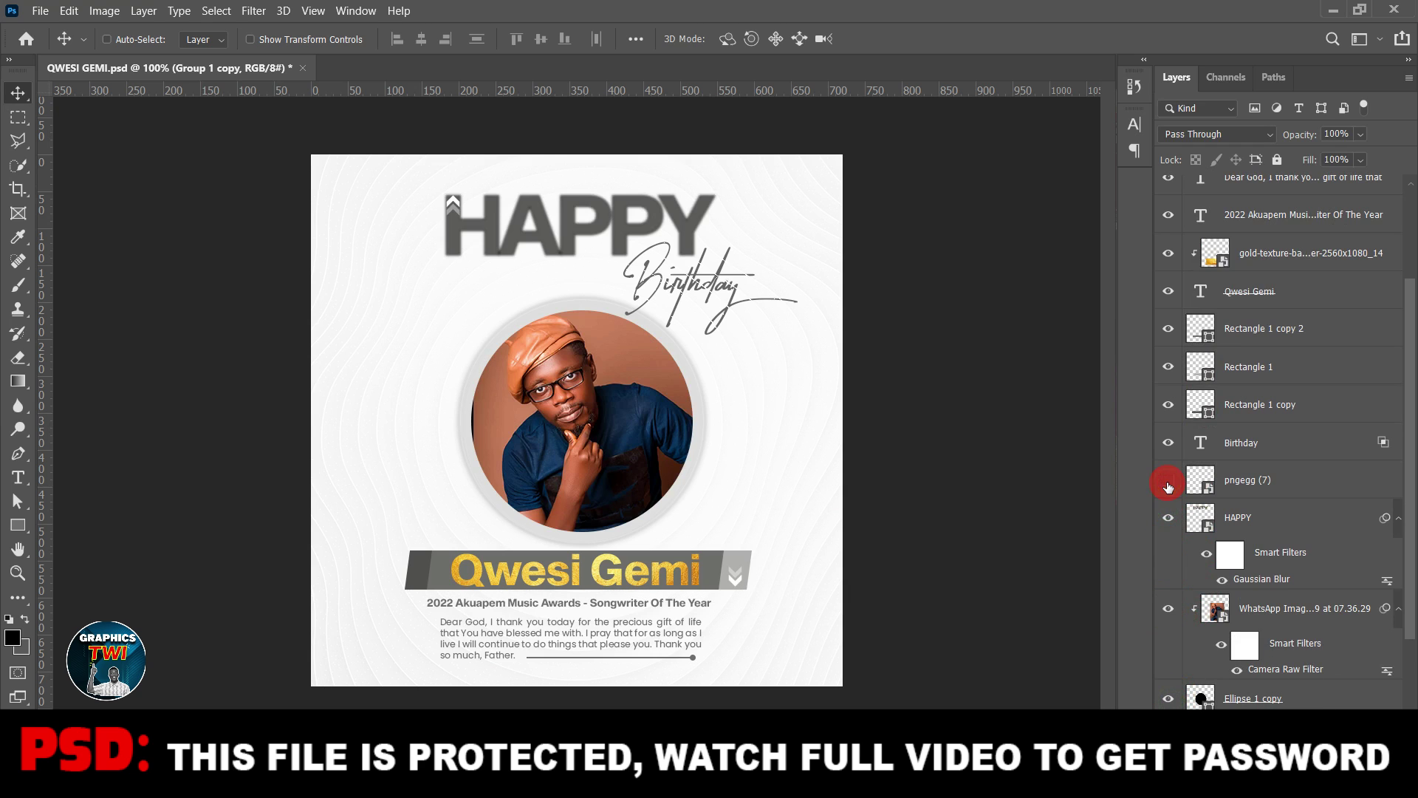
click(1168, 480)
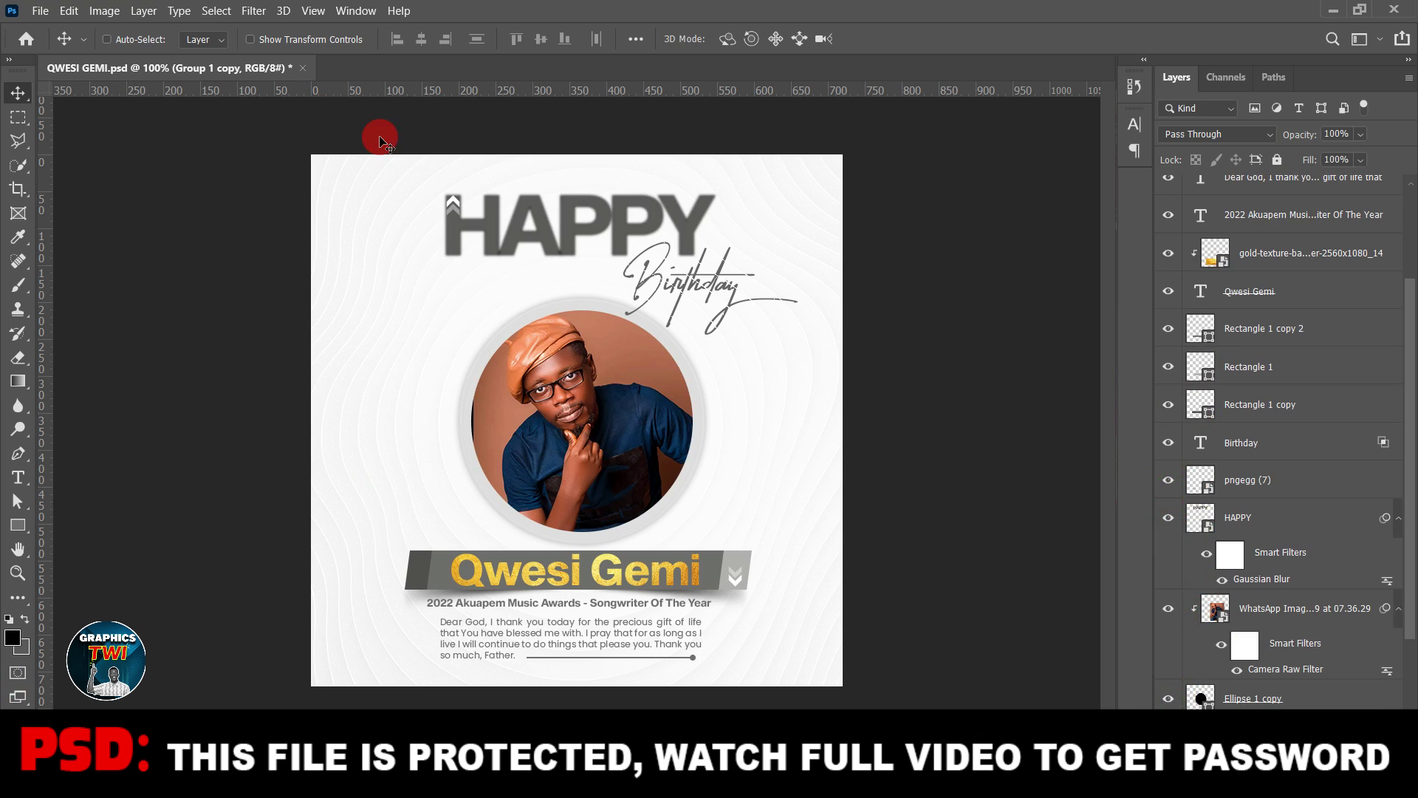
click(303, 68)
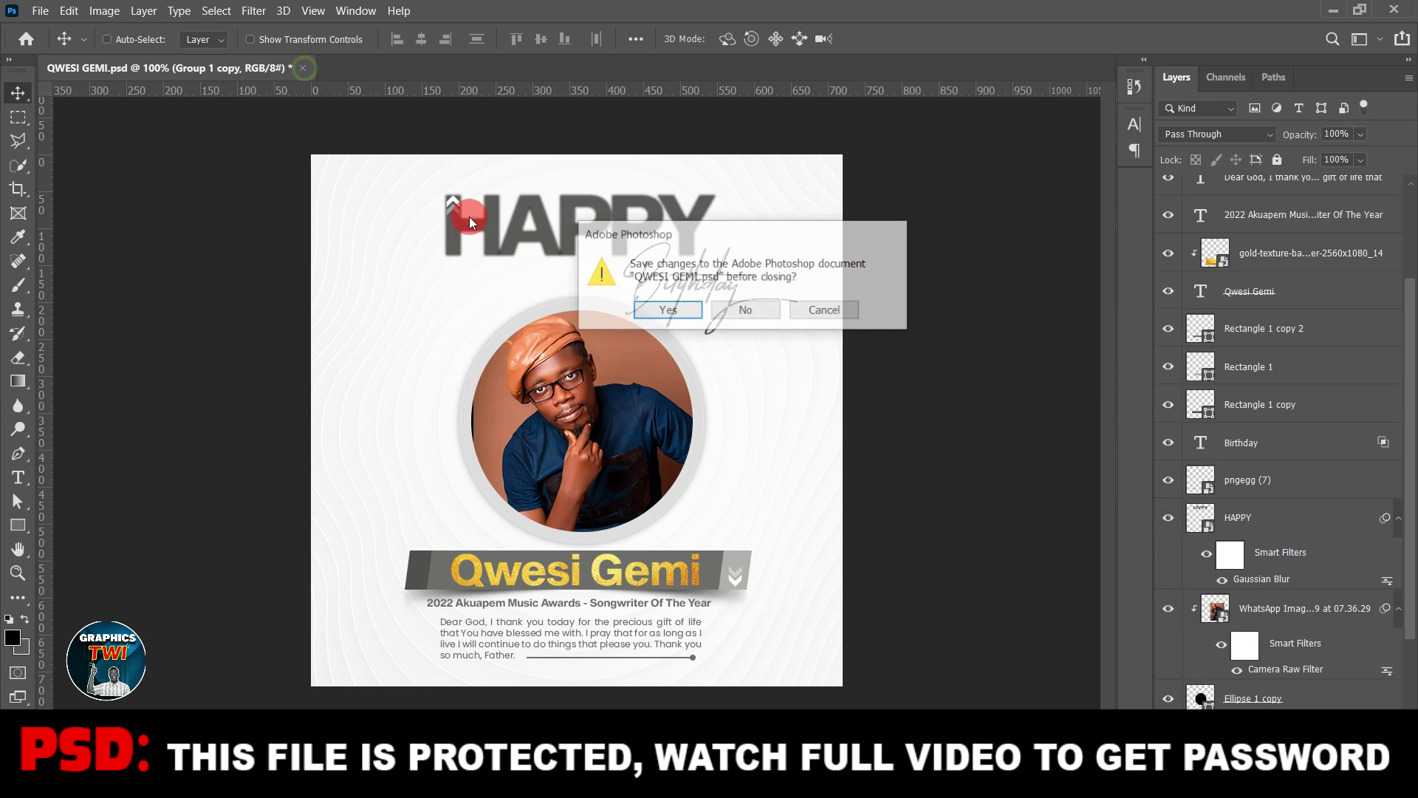
click(746, 311)
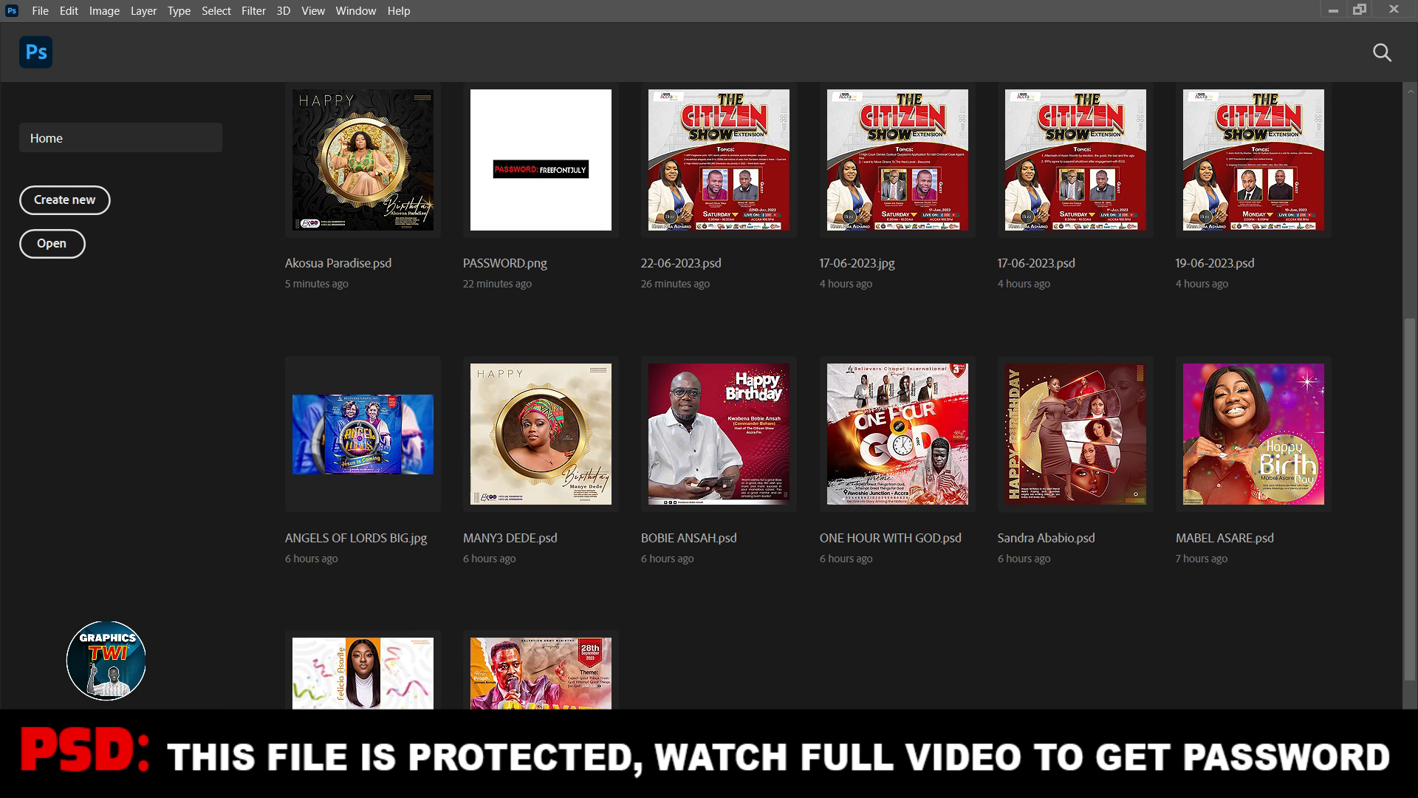
click(582, 685)
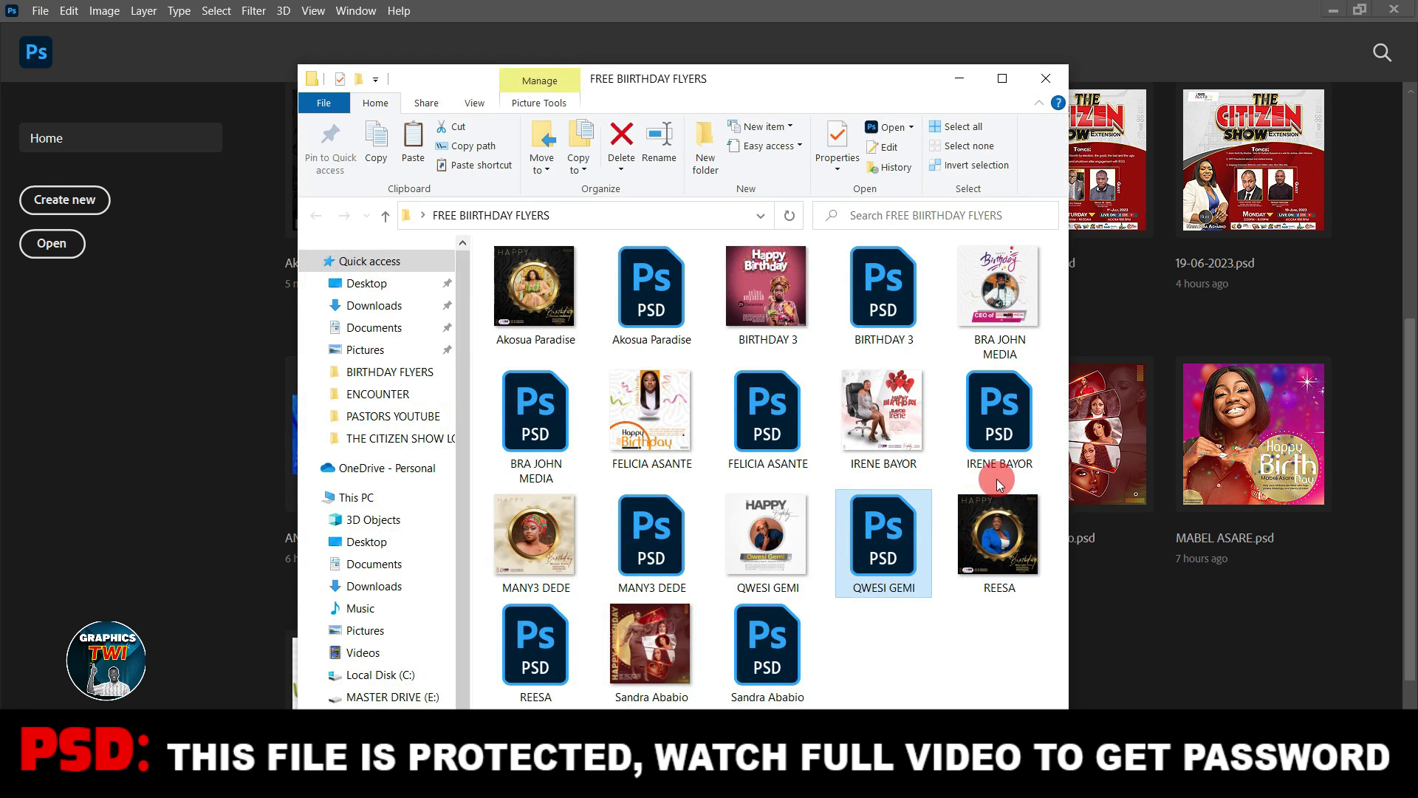
double_click(538, 640)
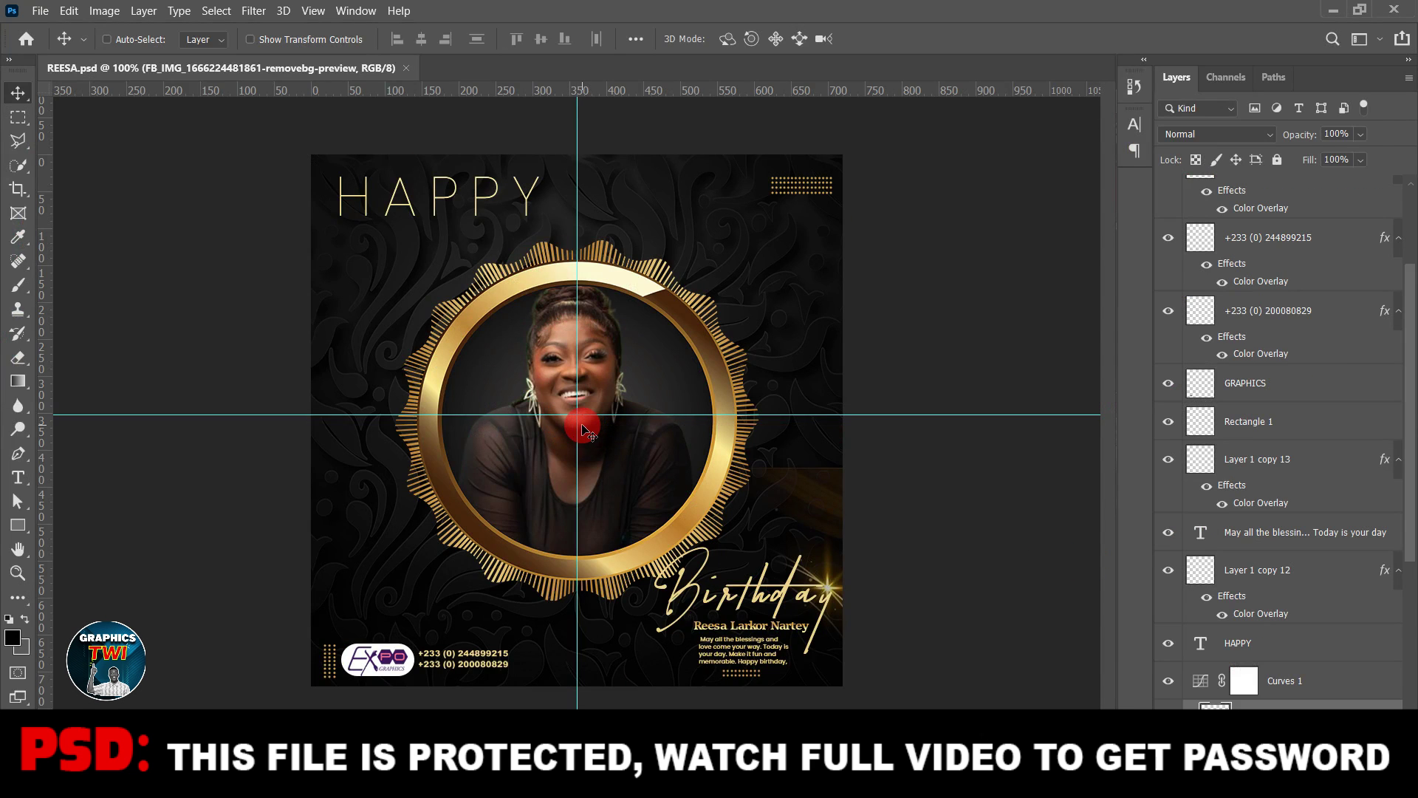
drag(579, 424, 242, 424)
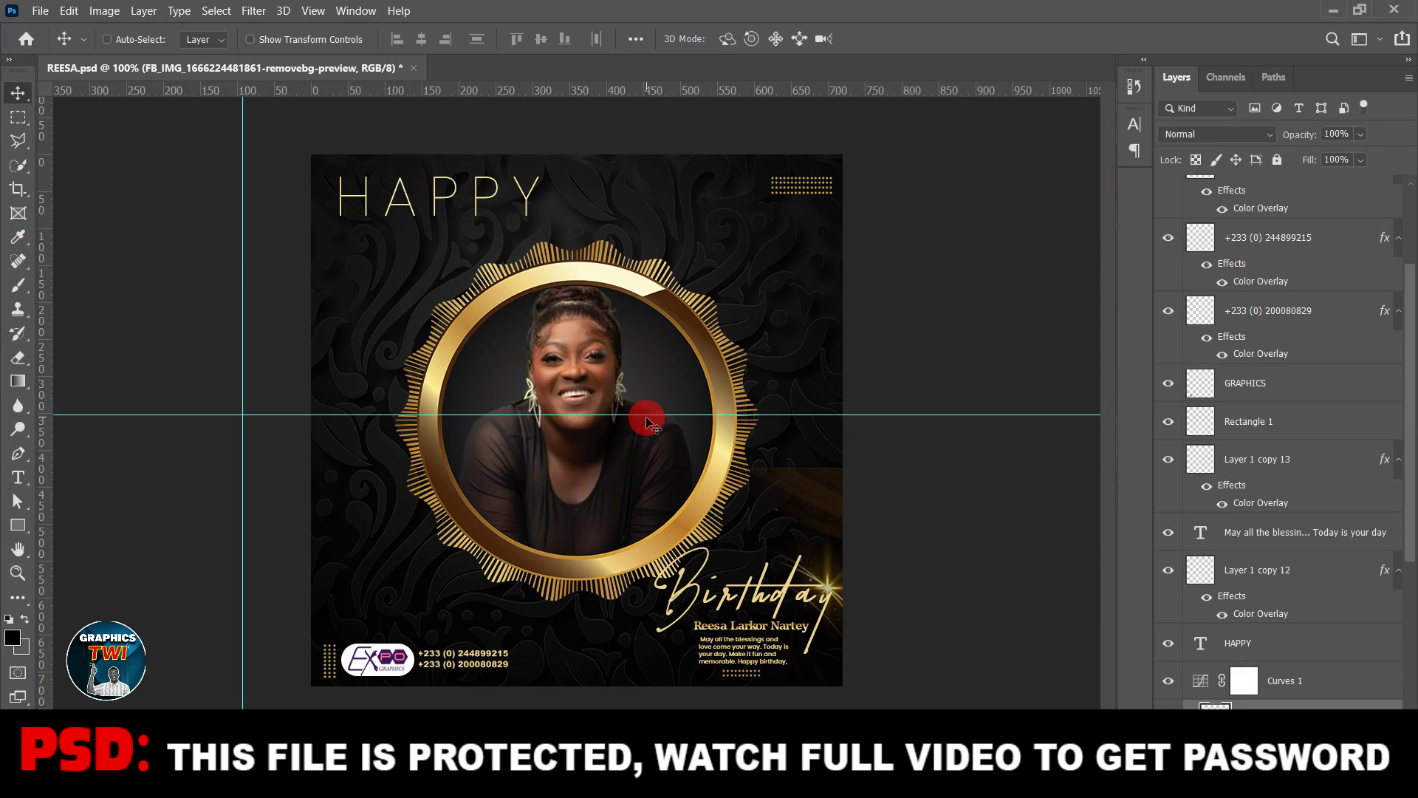
drag(647, 414, 647, 90)
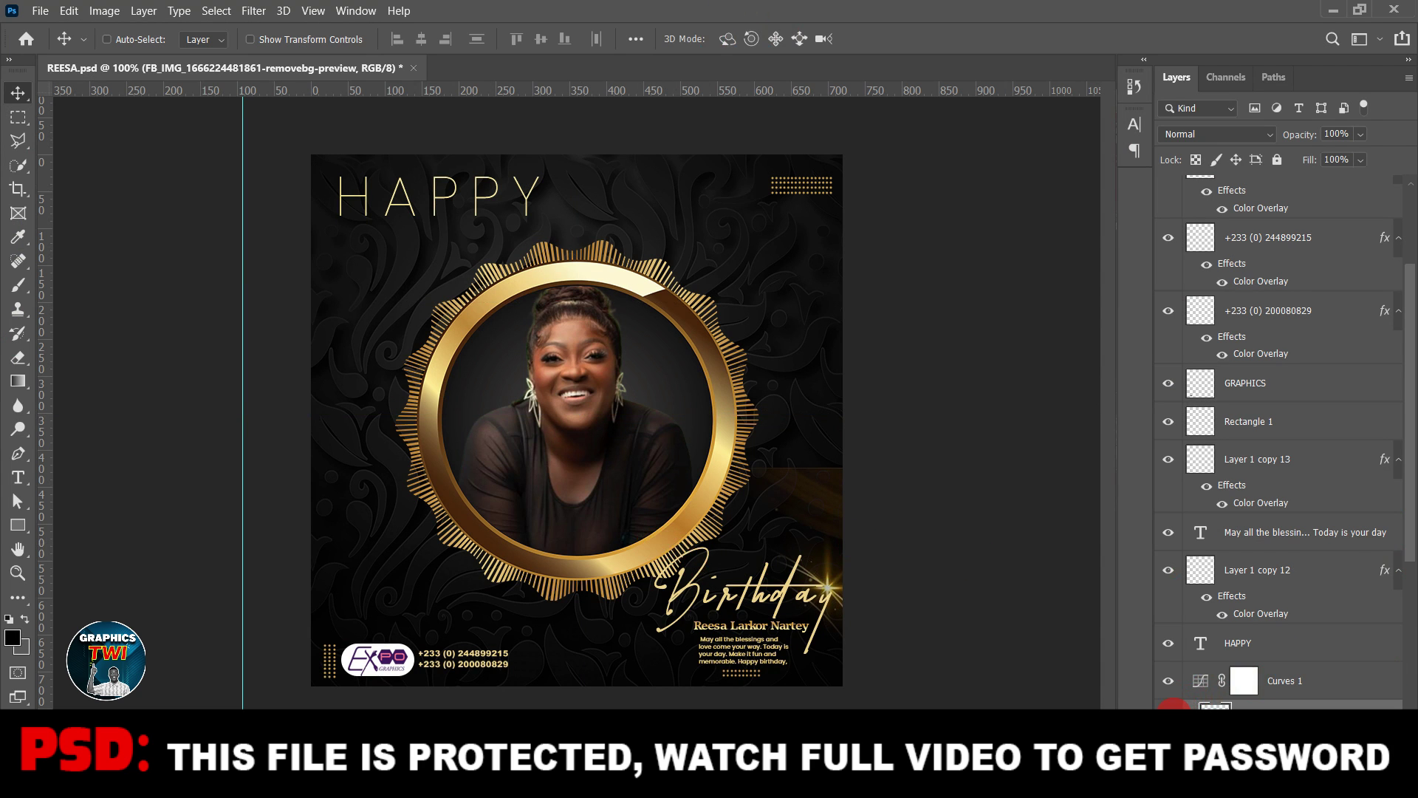
click(1173, 696)
click(1173, 696)
click(1167, 649)
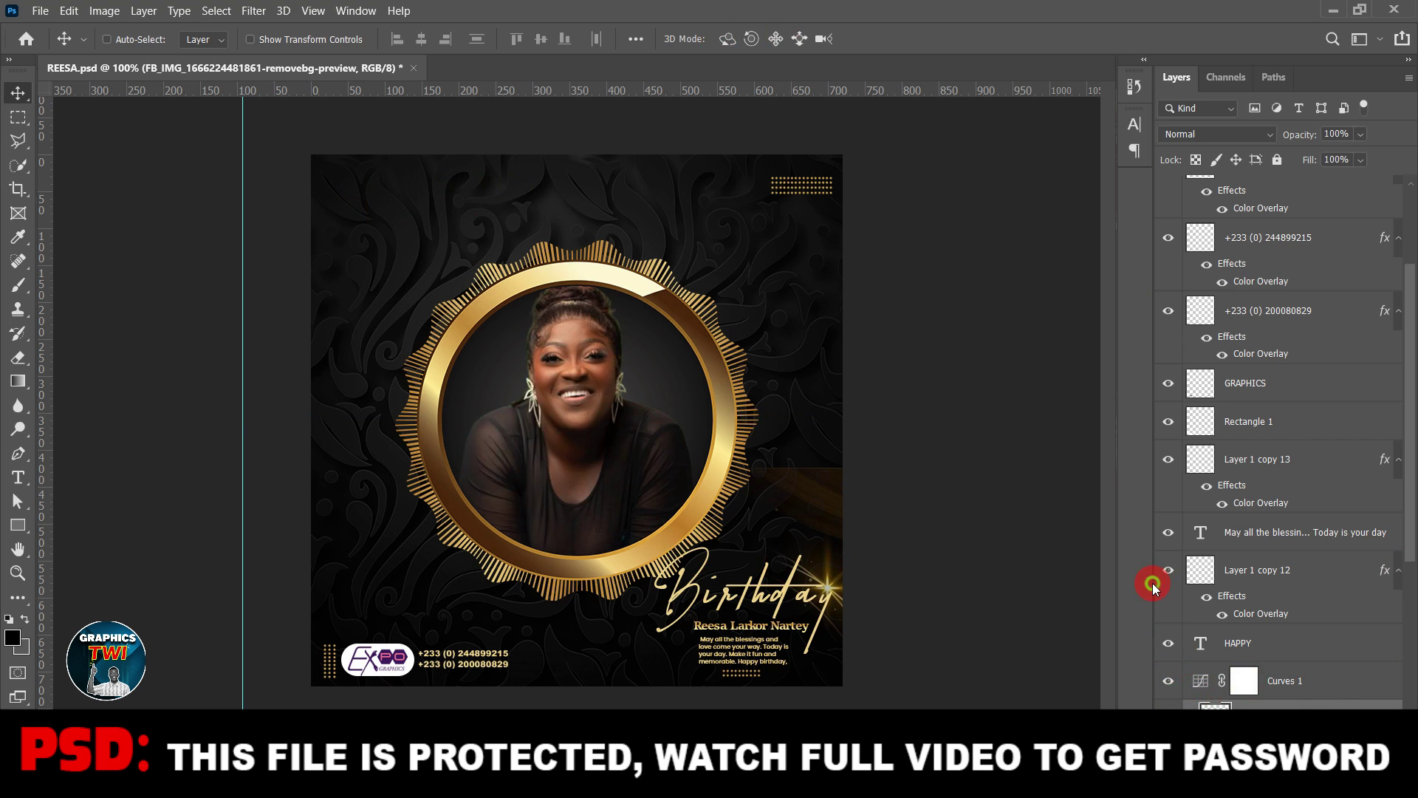
click(1167, 649)
click(1167, 421)
click(1167, 422)
scroll(1179, 407, up, 4)
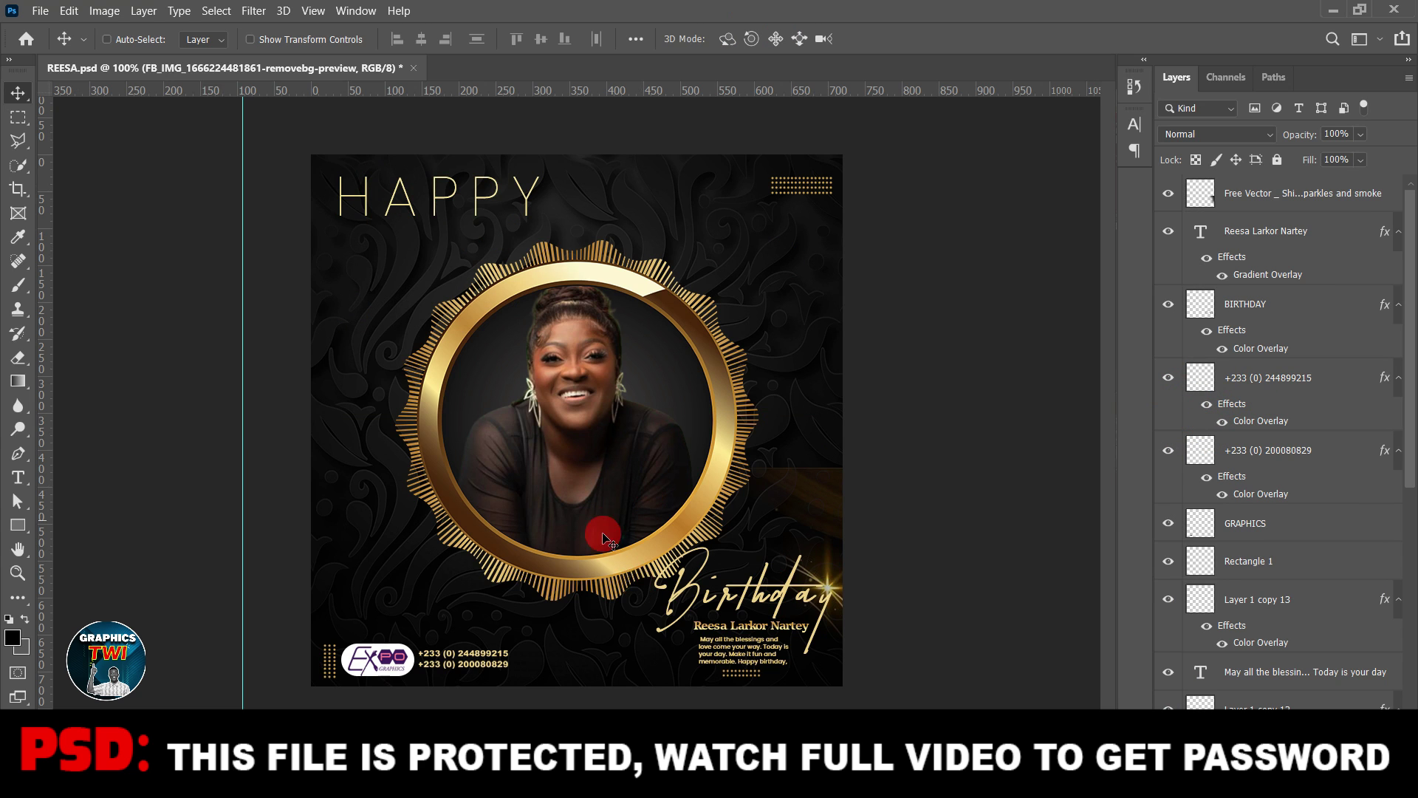
click(414, 68)
click(735, 308)
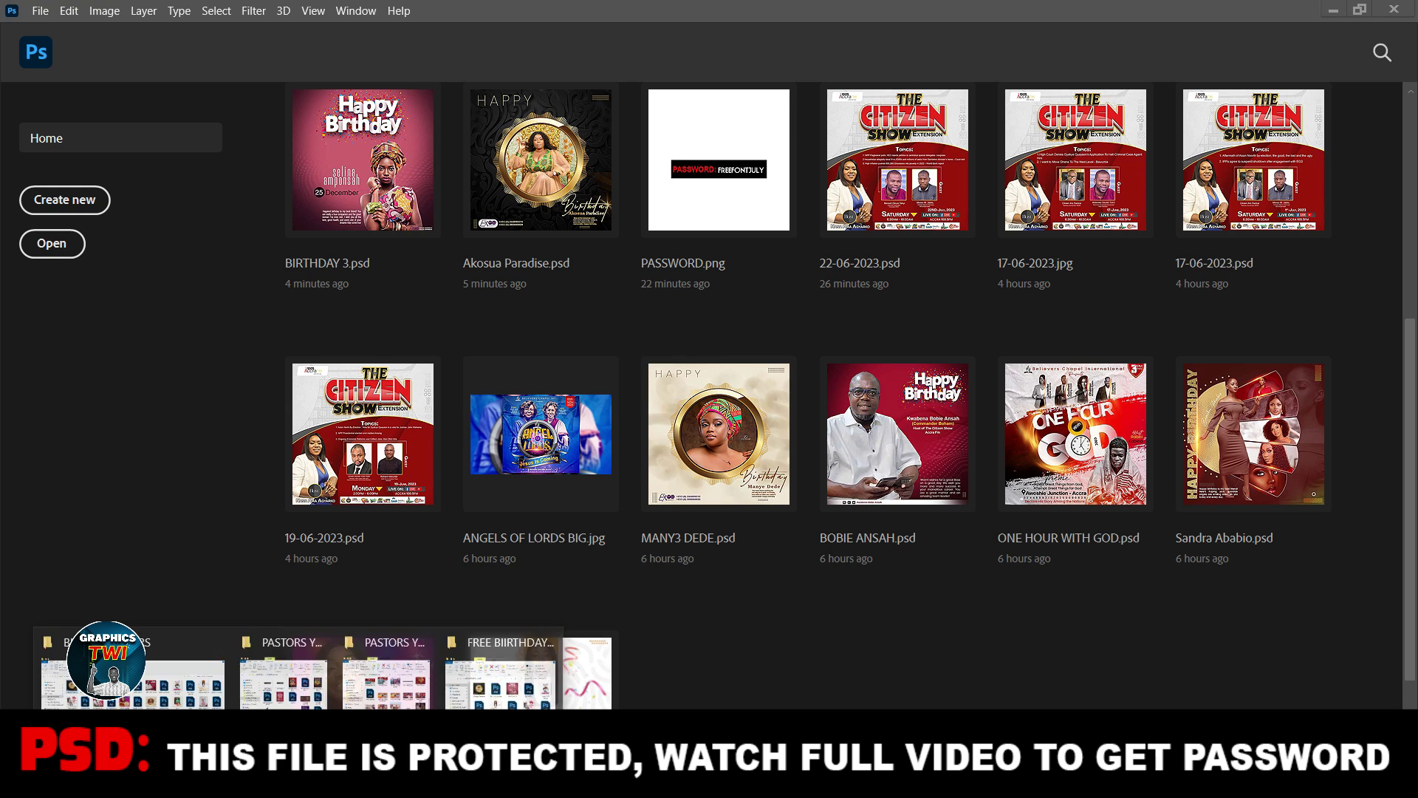
click(611, 642)
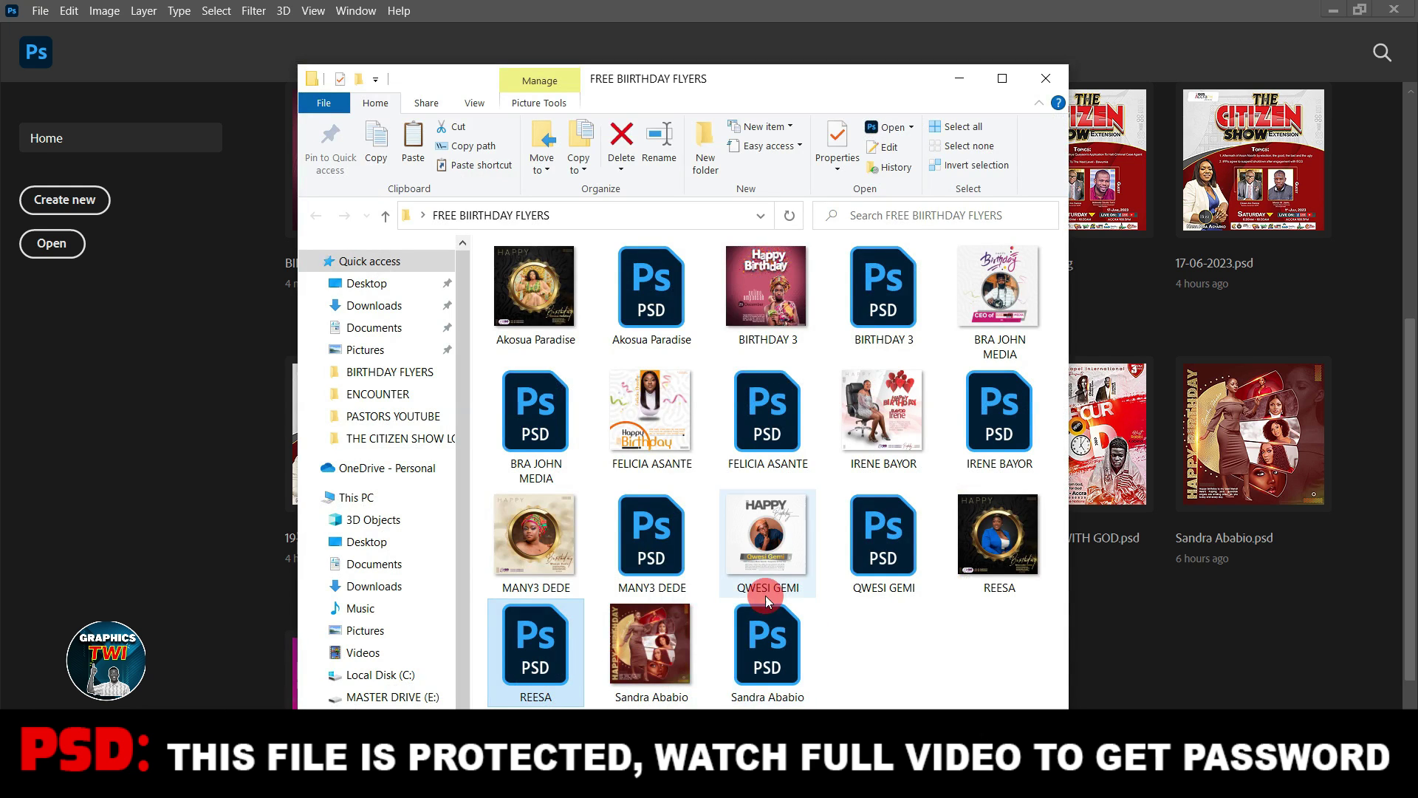
double_click(766, 647)
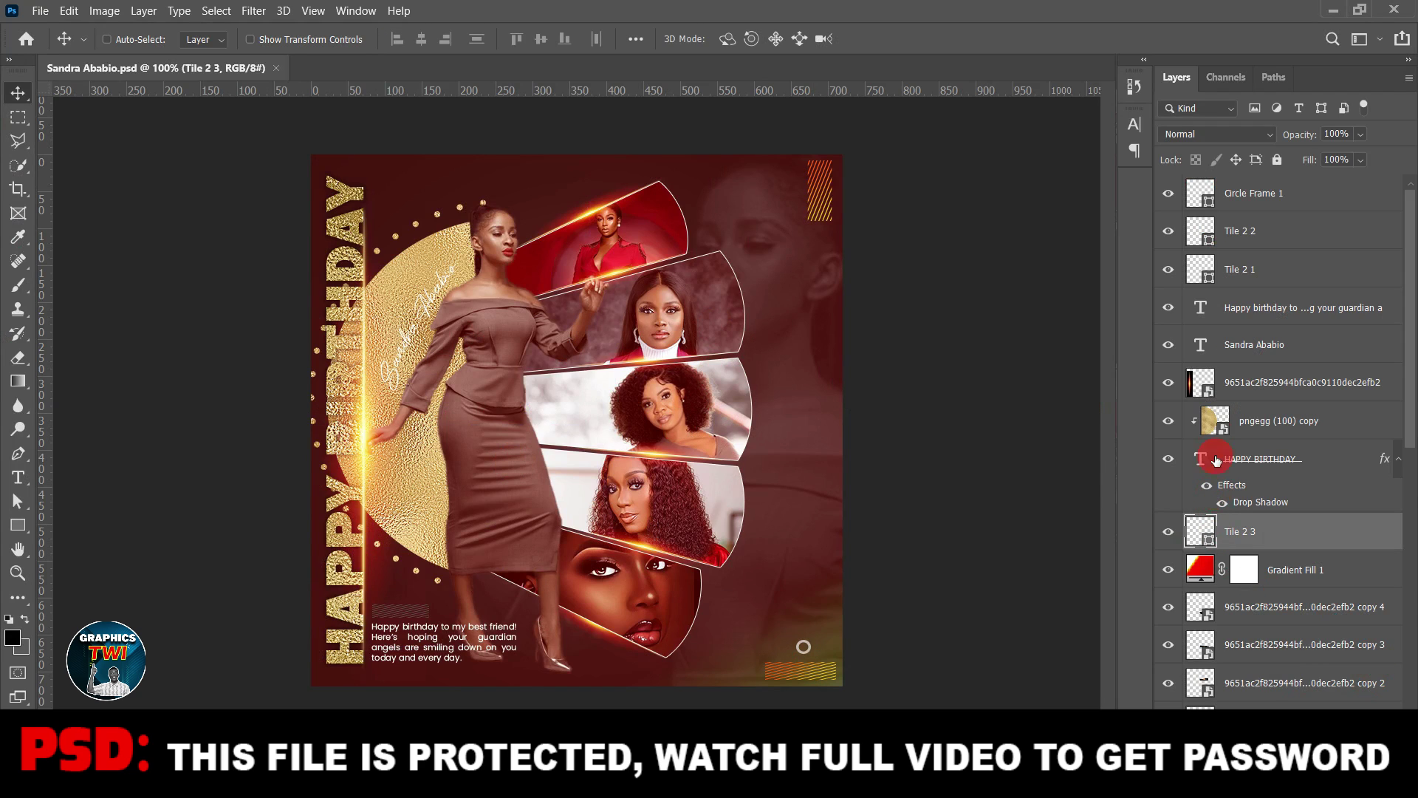
click(1173, 427)
click(1171, 425)
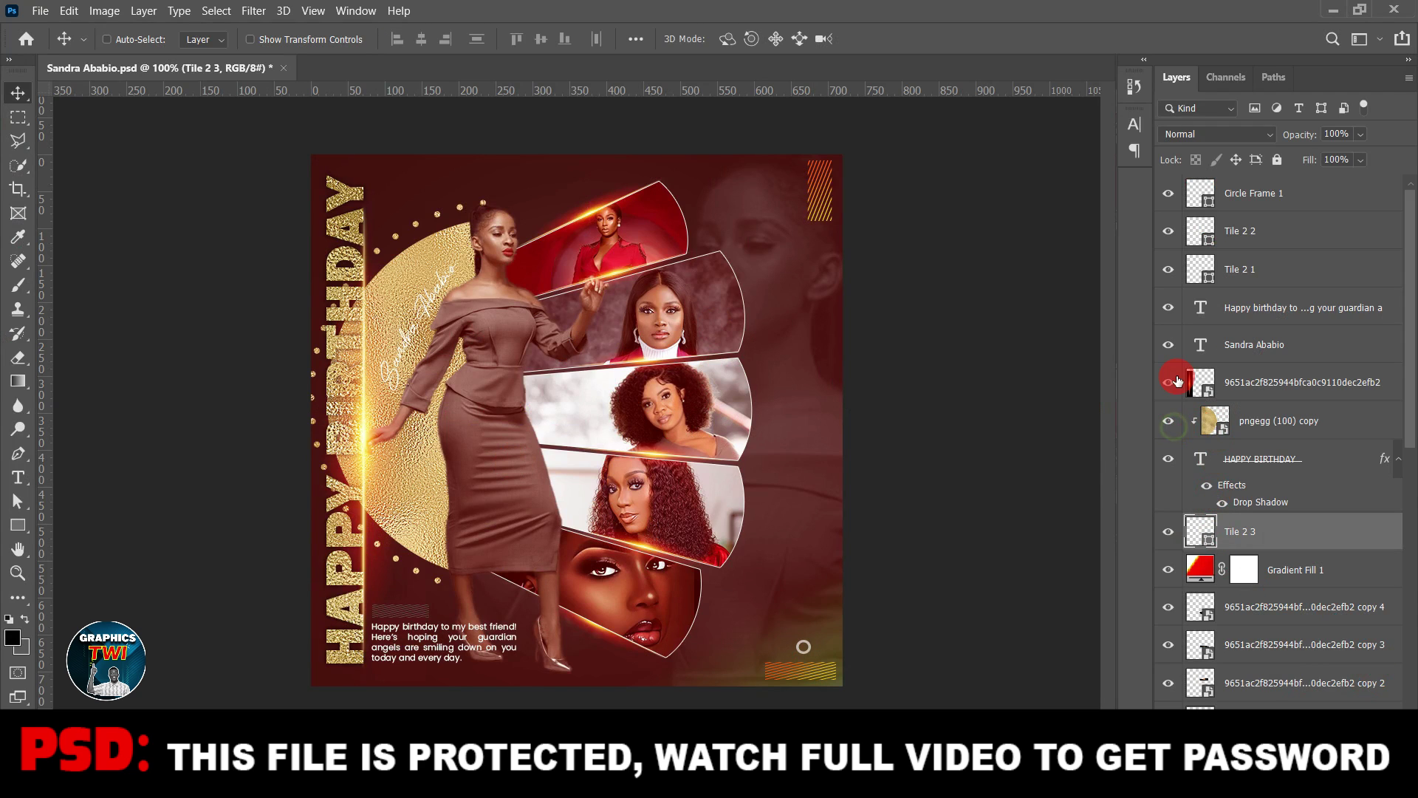
click(1170, 382)
click(1168, 390)
scroll(1260, 675, down, 5)
click(1169, 582)
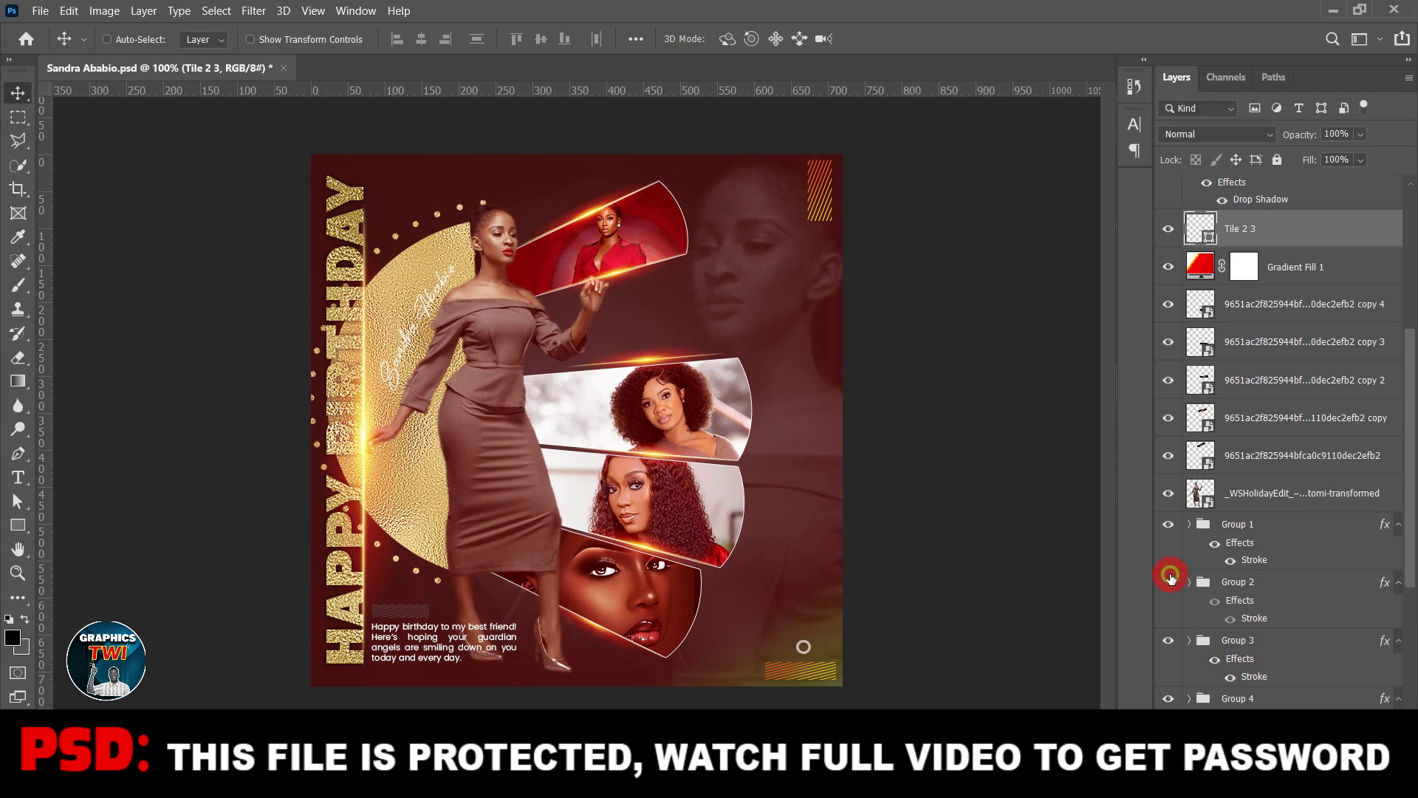
click(1169, 579)
click(1169, 525)
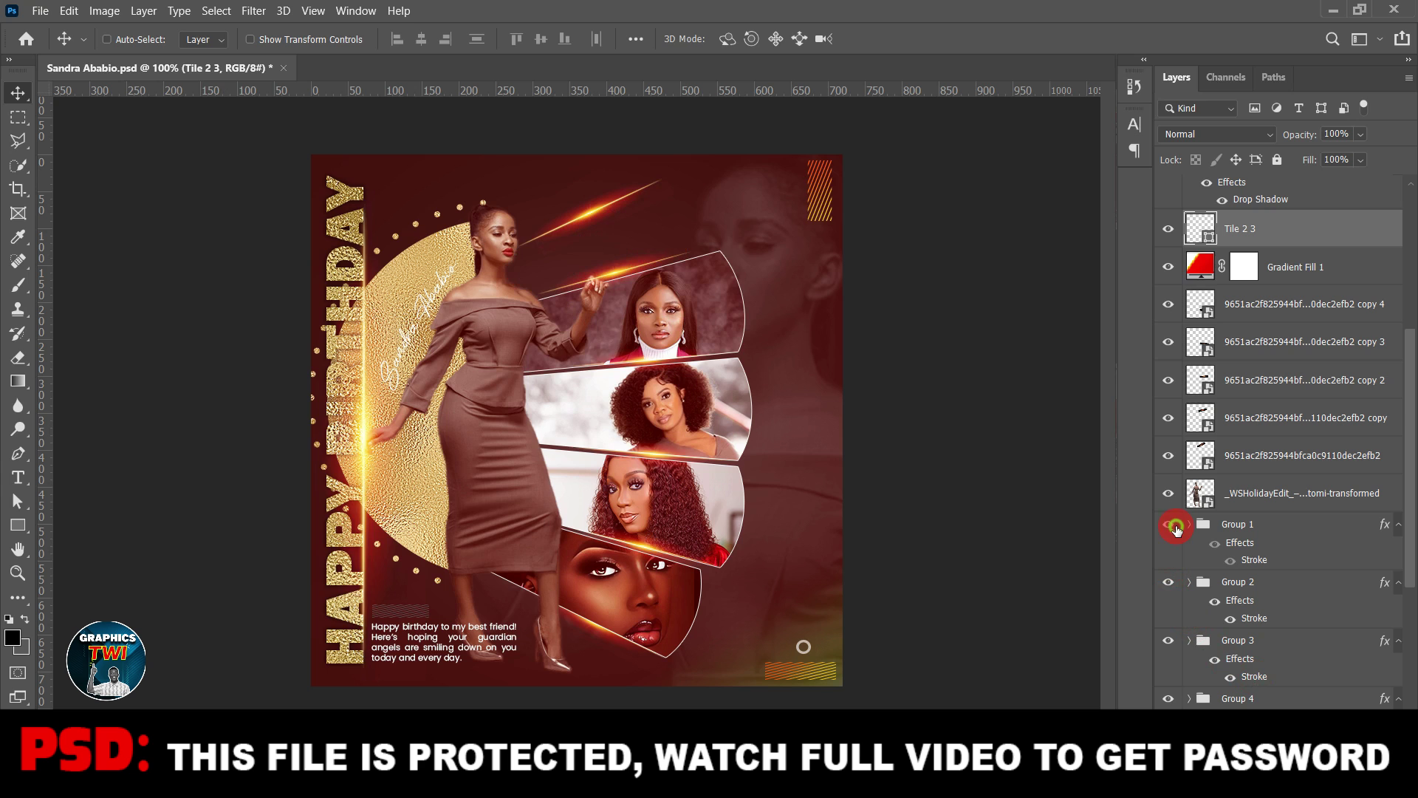
click(1169, 525)
click(1160, 702)
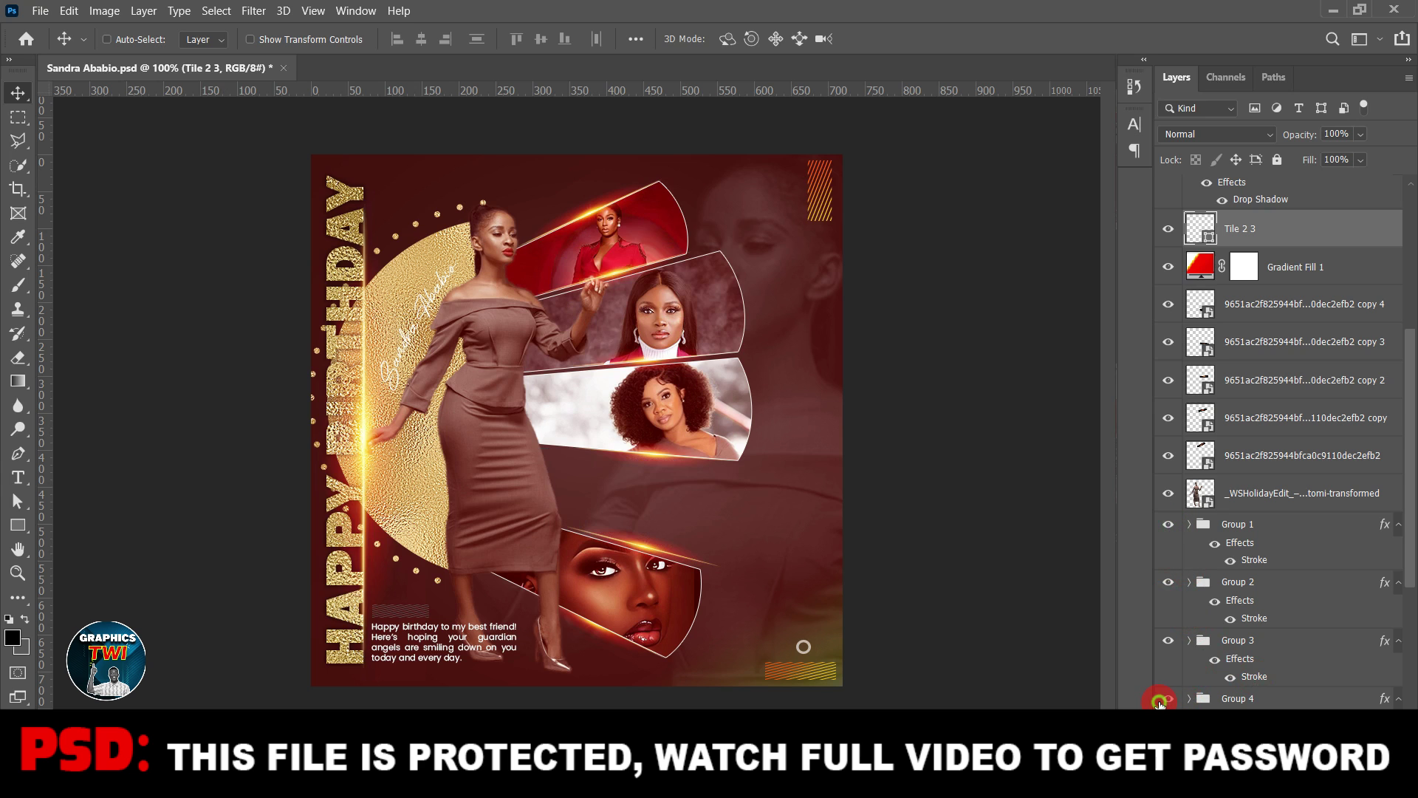
click(1160, 702)
scroll(1167, 687, down, 5)
click(1169, 671)
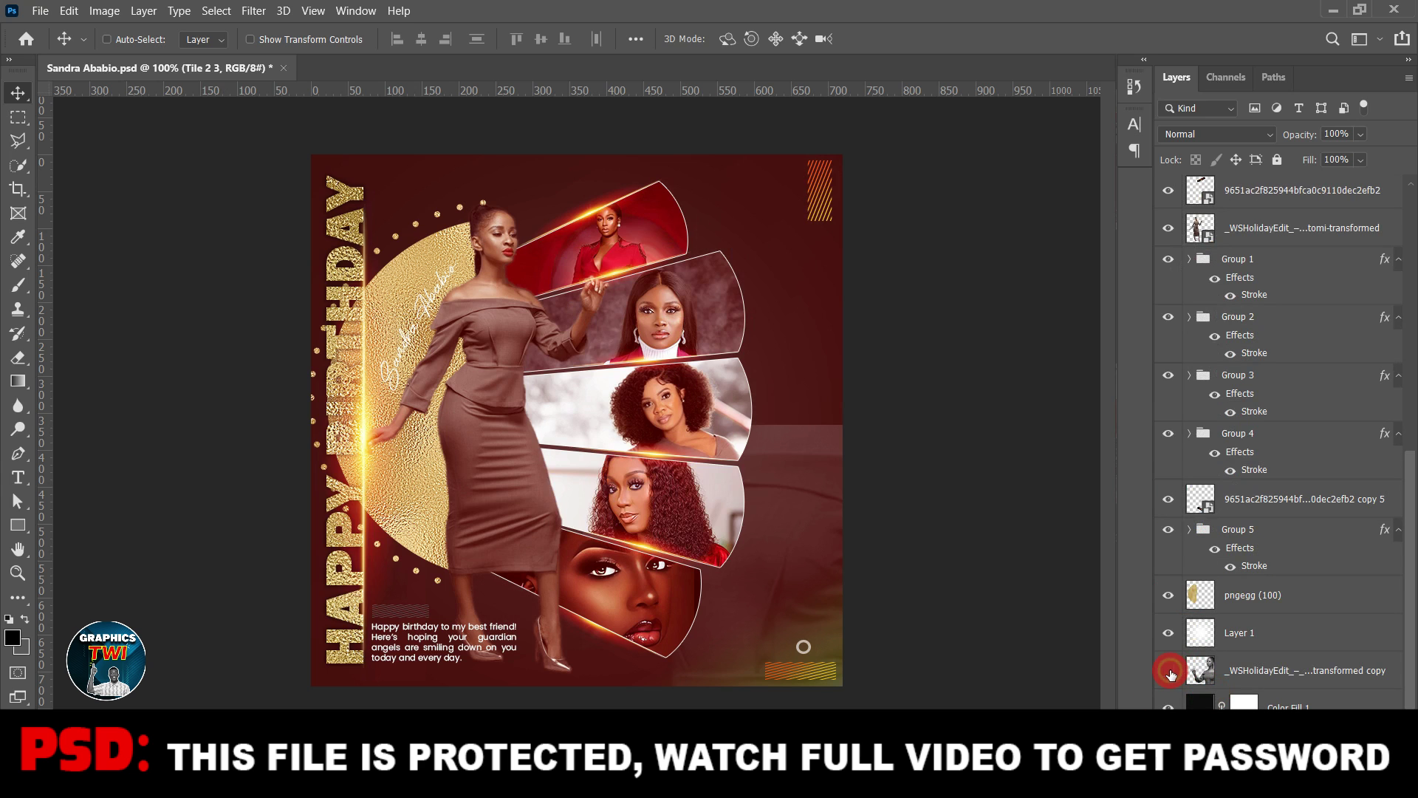
click(1169, 670)
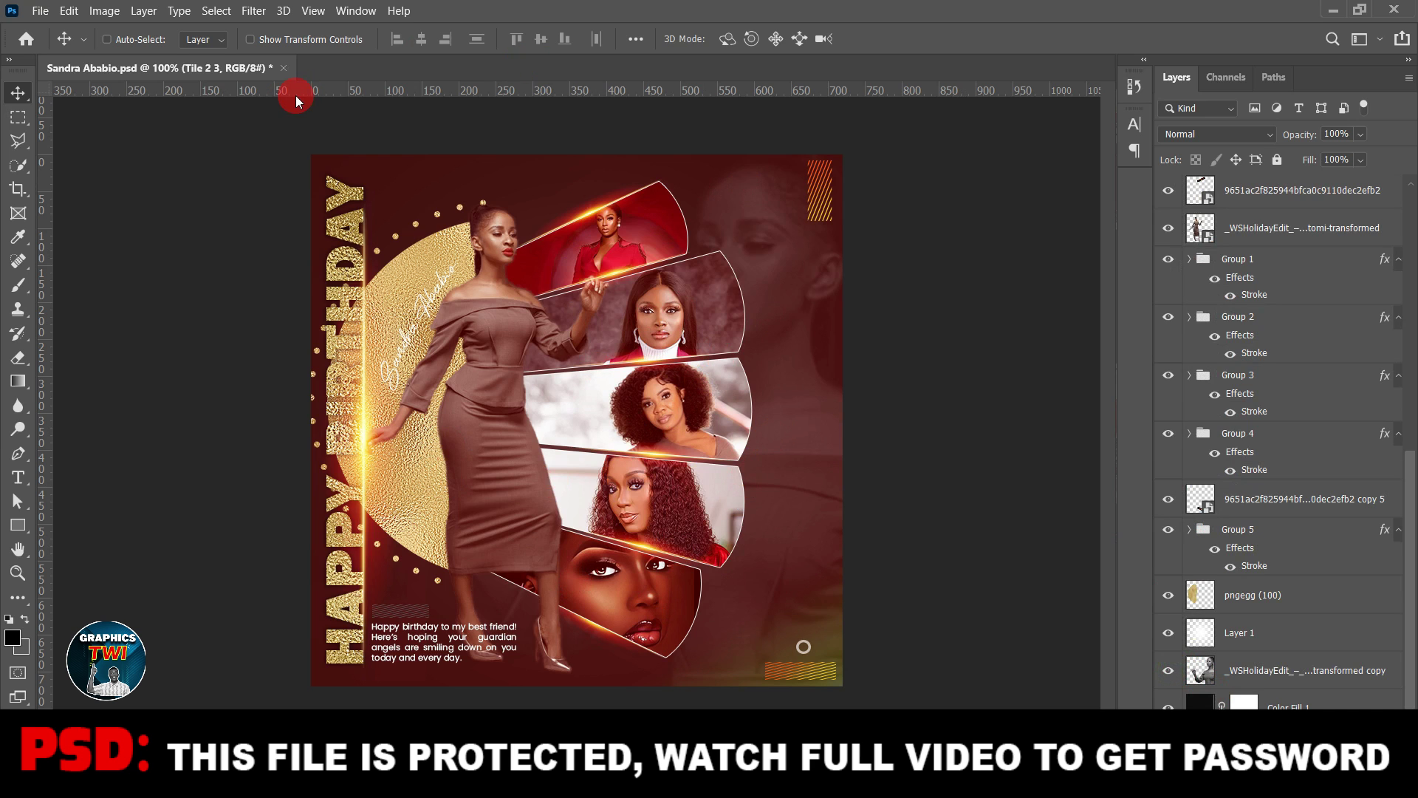
click(283, 68)
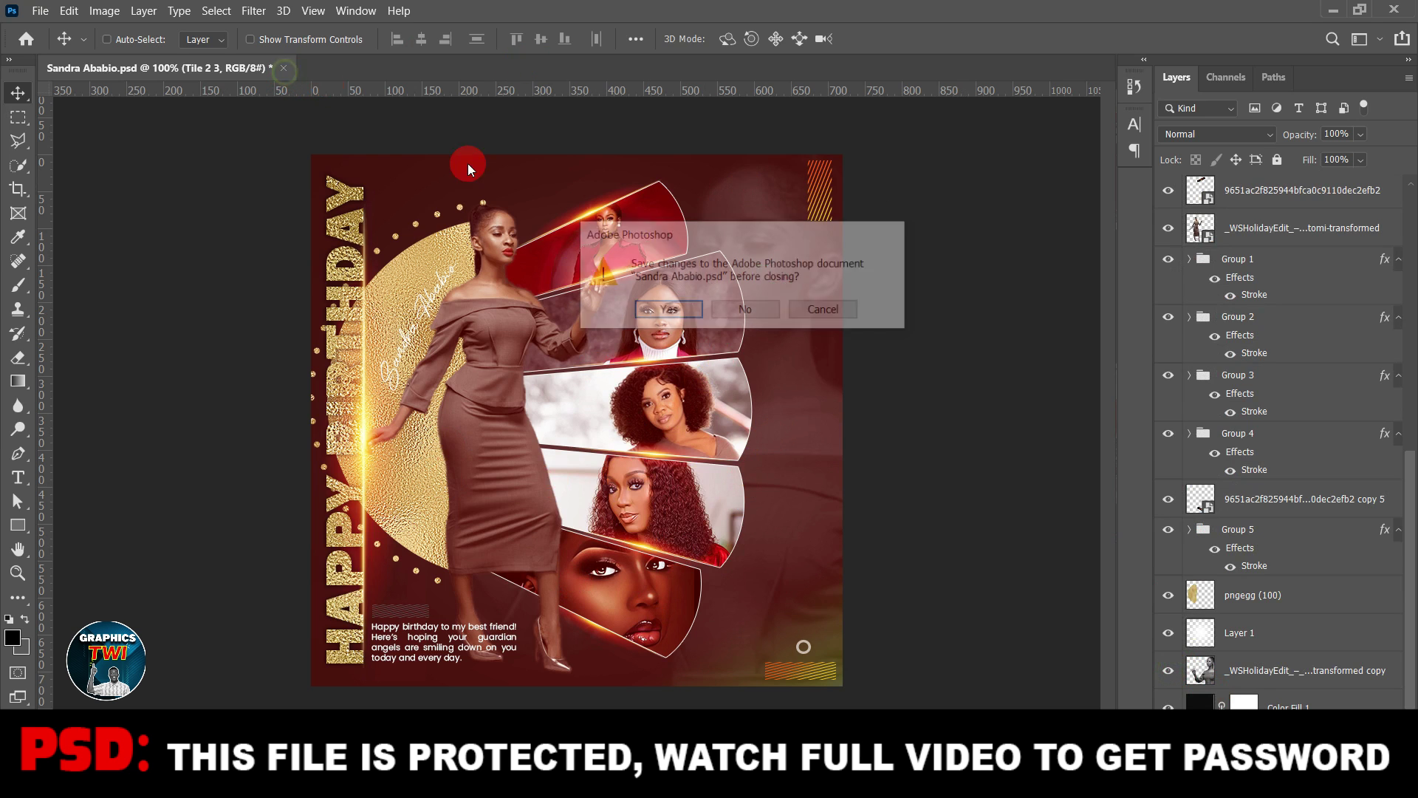
click(746, 311)
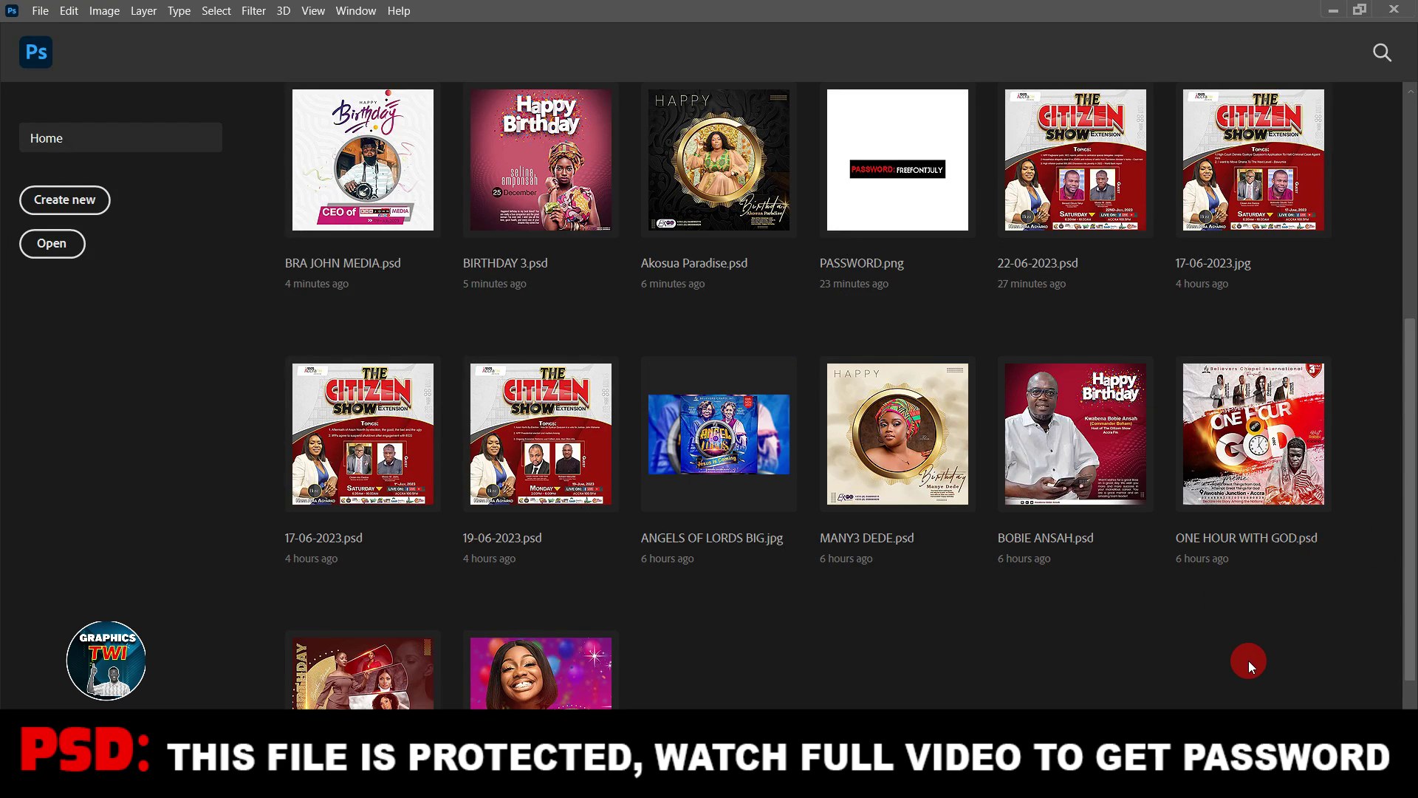
click(1261, 458)
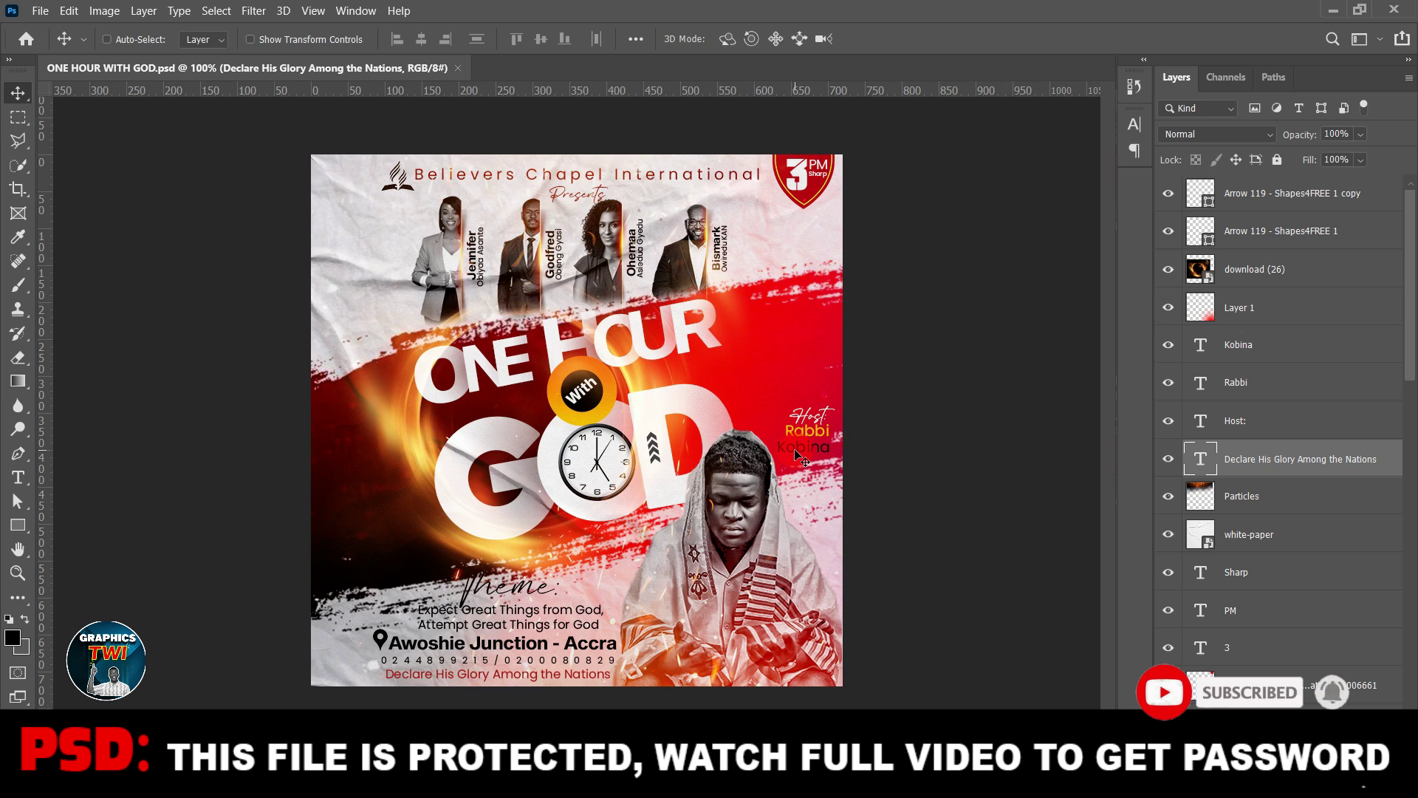
click(460, 68)
scroll(688, 575, down, 3)
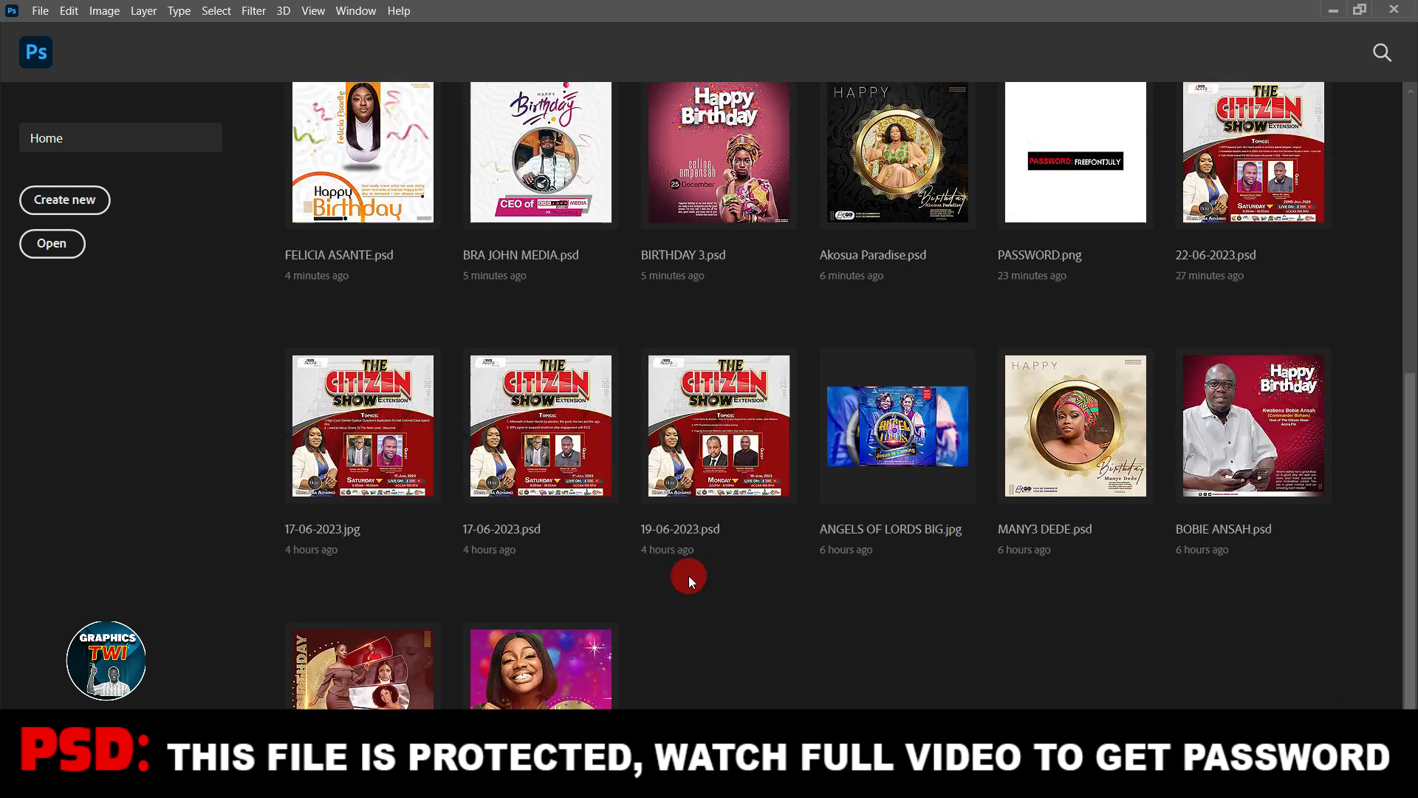
scroll(689, 581, down, 2)
scroll(721, 580, up, 6)
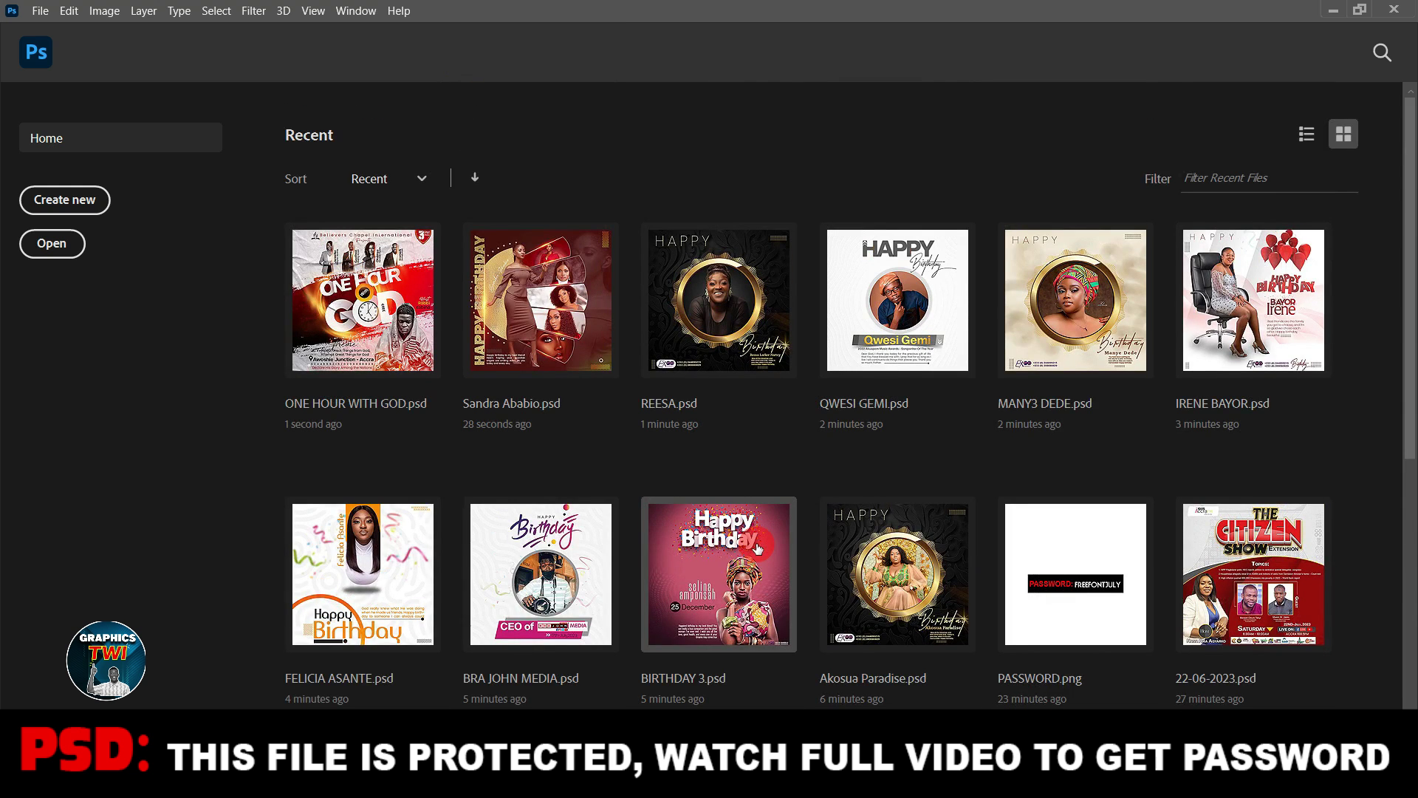
scroll(760, 548, down, 1)
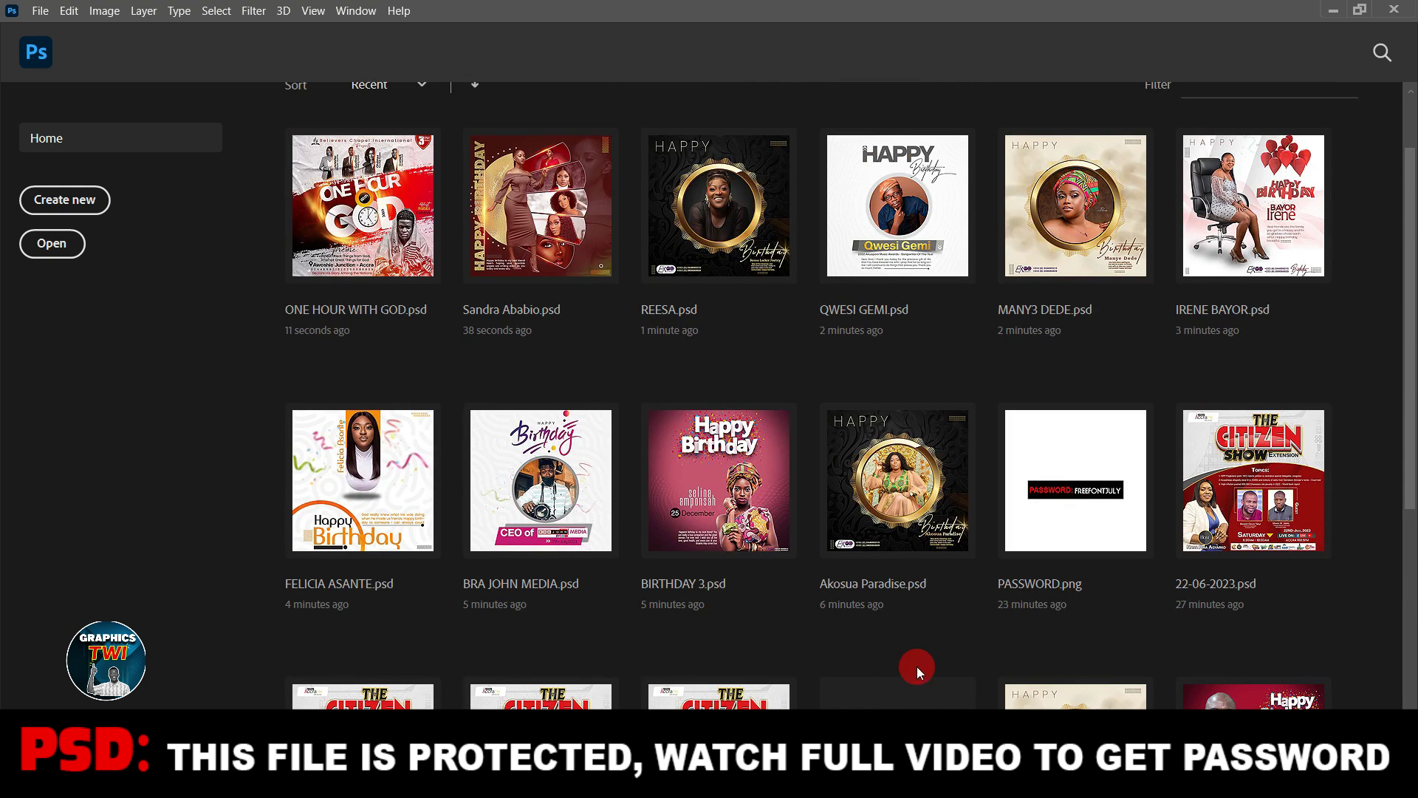